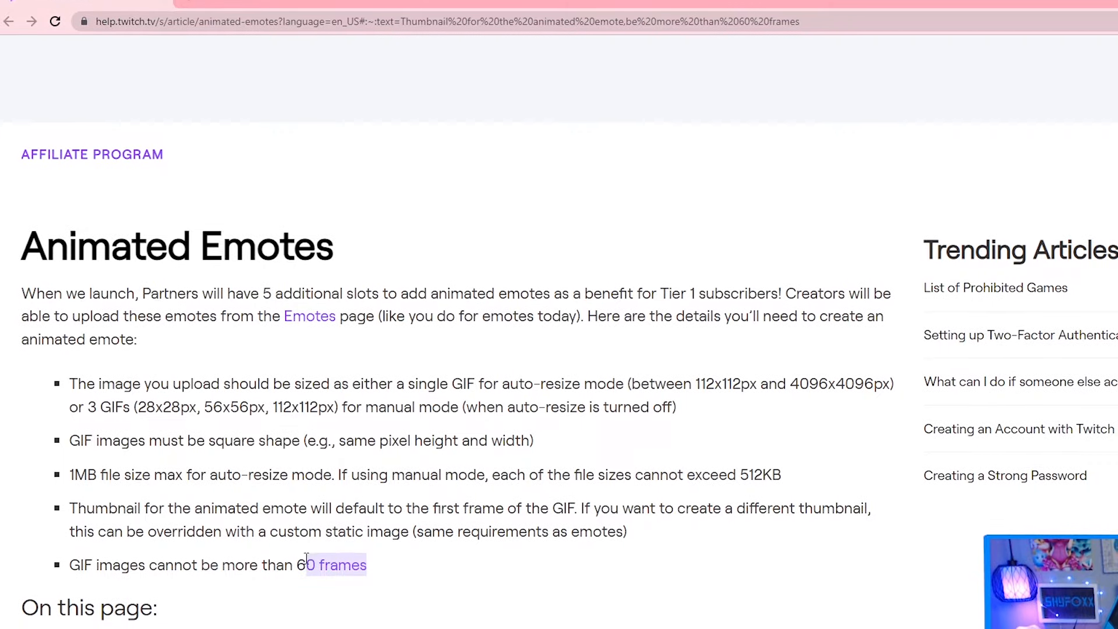
{"action": "left_click_drag", "start_coordinate": [306, 558], "coordinate": [300, 558]}
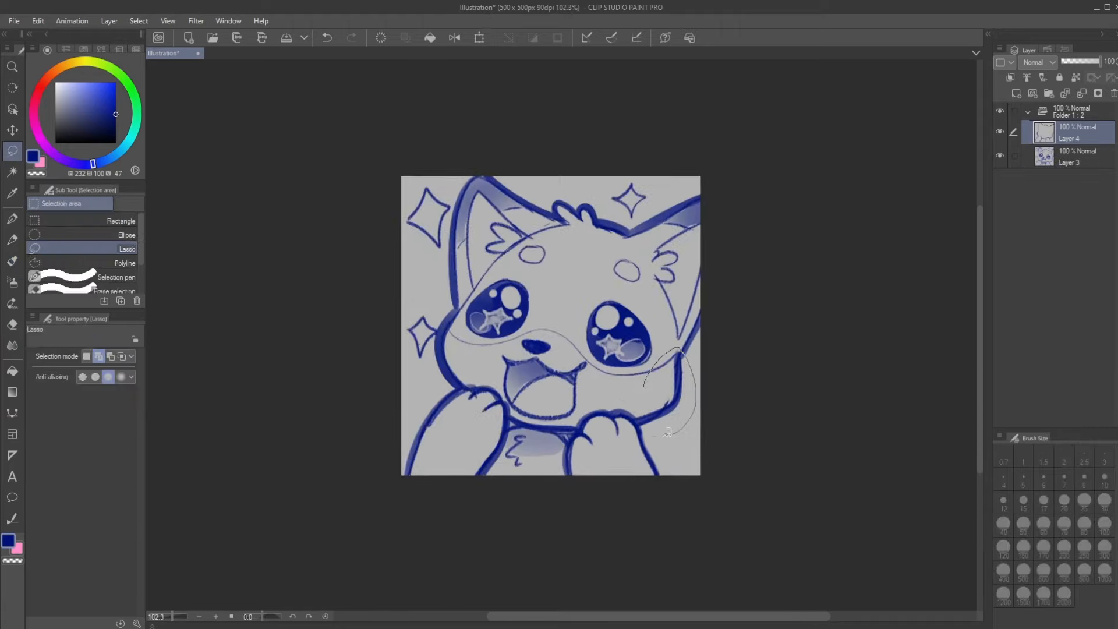
{"action": "left_click_drag", "start_coordinate": [655, 370], "coordinate": [652, 373]}
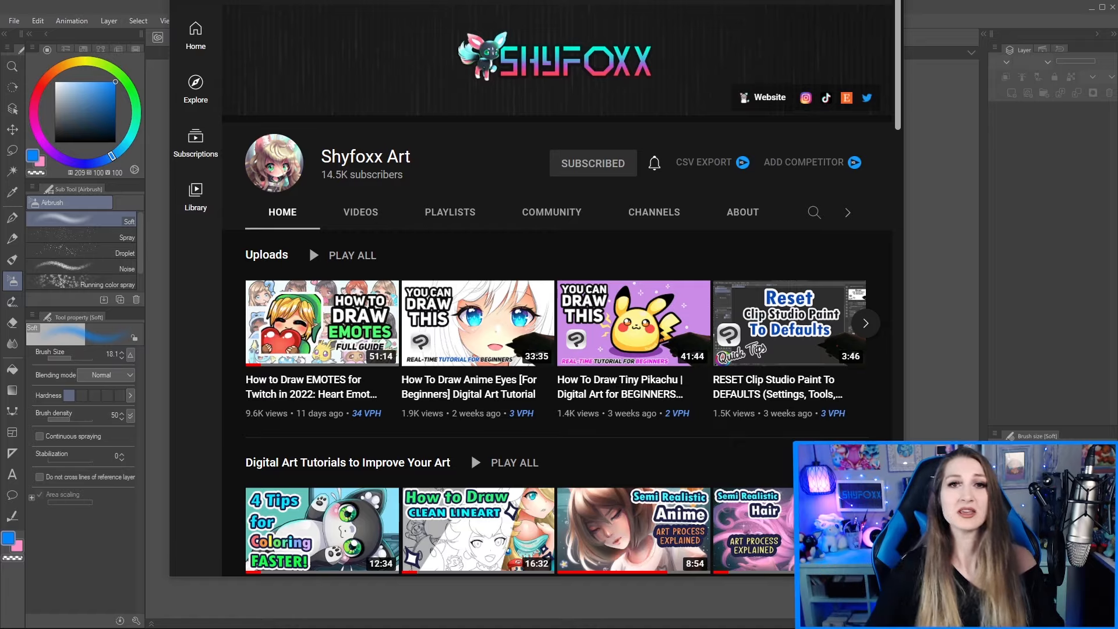
Browse the YouTube channel's tutorial playlists and pick "Want to Be a Better Emote Artist?".
{"action": "scroll", "coordinate": [471, 285], "scroll_direction": "down", "scroll_amount": 18}
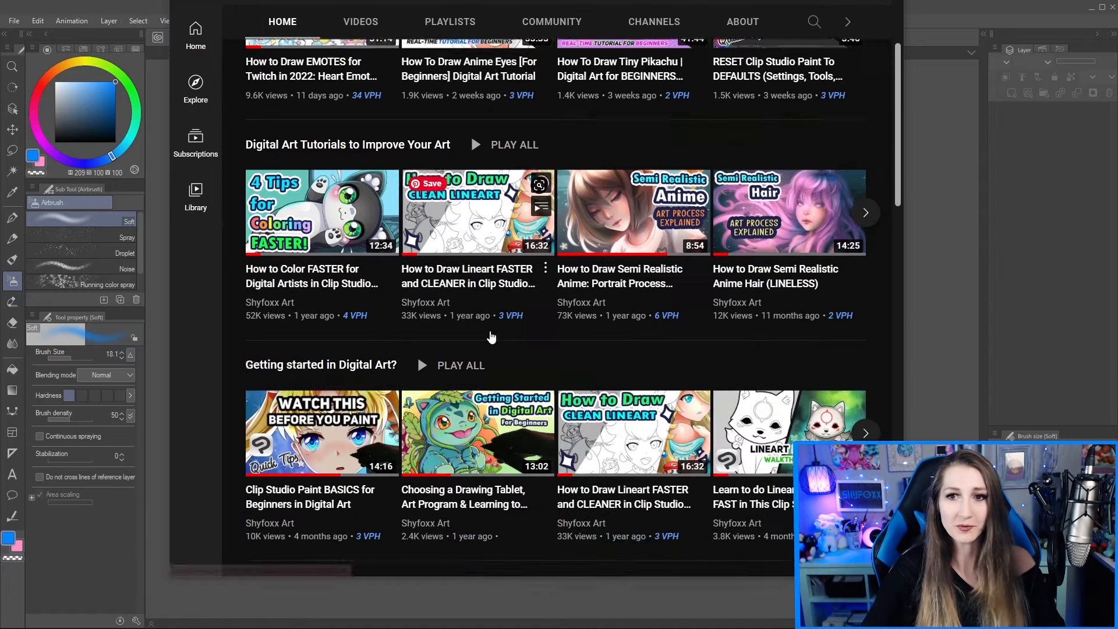
{"action": "scroll", "coordinate": [408, 326], "scroll_direction": "up", "scroll_amount": 8}
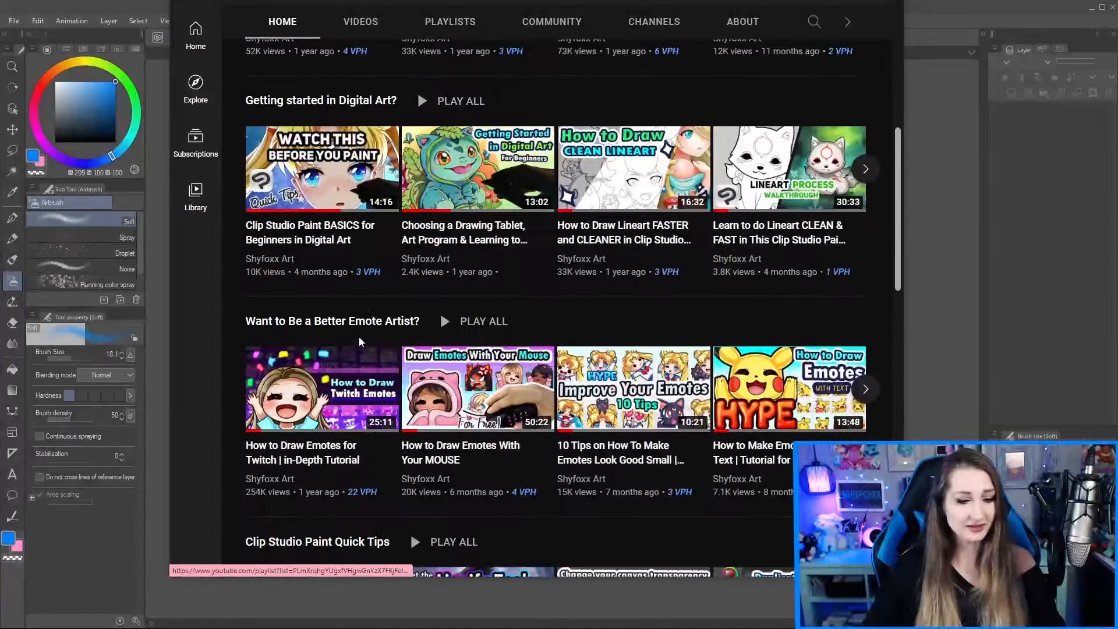
{"action": "left_click", "coordinate": [371, 322]}
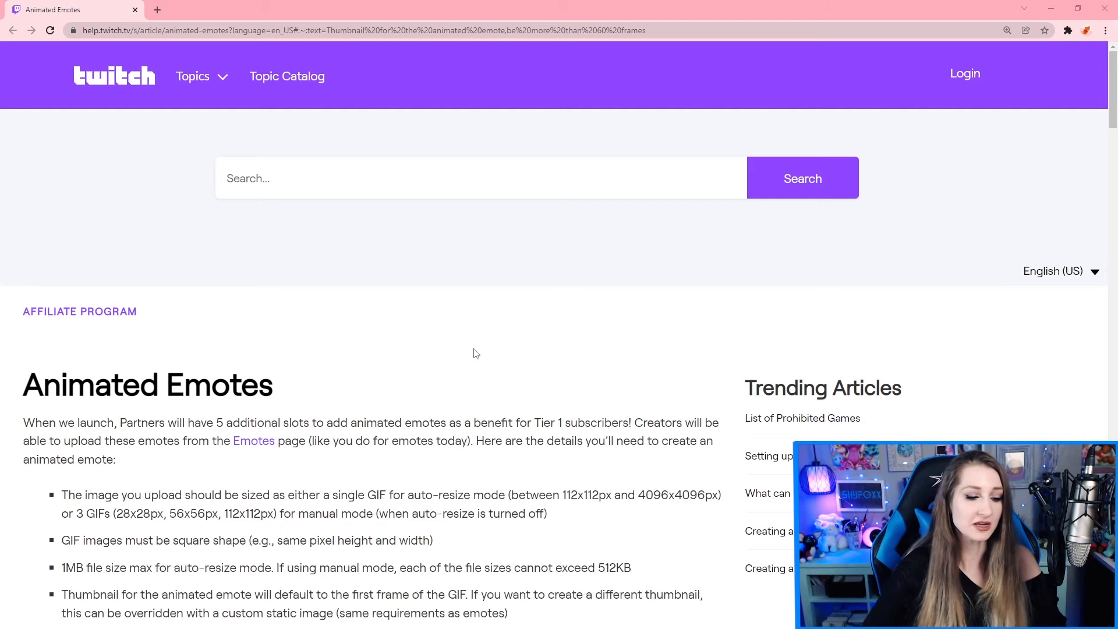
Highlight the single-GIF auto-resize dimensions, 112x112px and 4096x4096px, in Twitch's Animated Emotes help article.
{"action": "scroll", "coordinate": [477, 342], "scroll_direction": "down", "scroll_amount": 3}
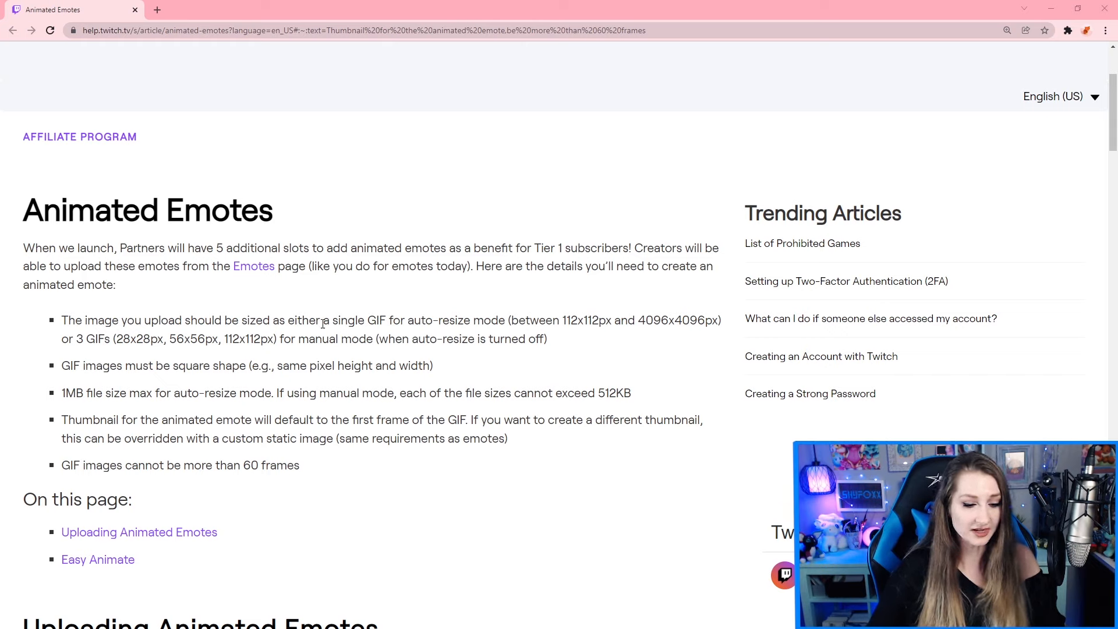
{"action": "left_click_drag", "start_coordinate": [365, 319], "coordinate": [386, 320]}
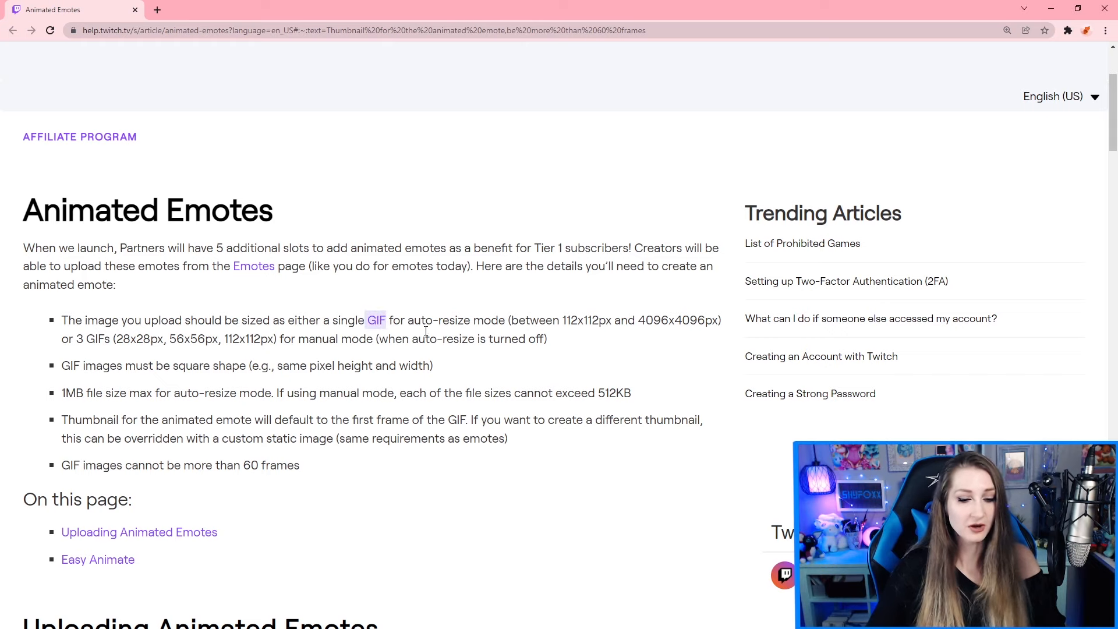
{"action": "left_click_drag", "start_coordinate": [570, 325], "coordinate": [588, 322]}
{"action": "left_click", "coordinate": [570, 329]}
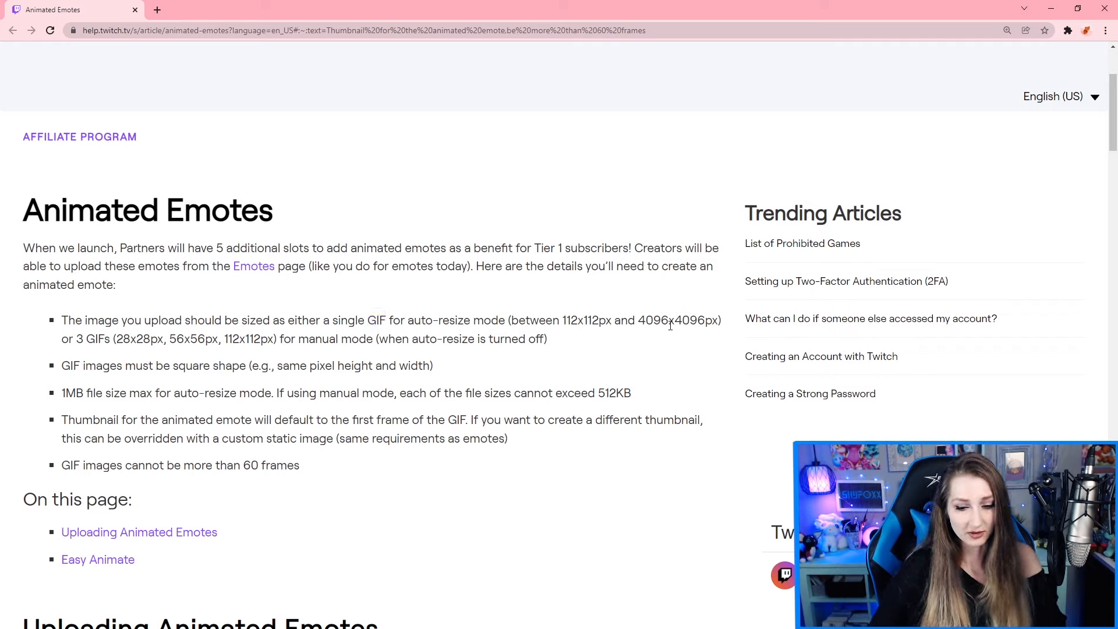
{"action": "left_click_drag", "start_coordinate": [640, 323], "coordinate": [701, 326]}
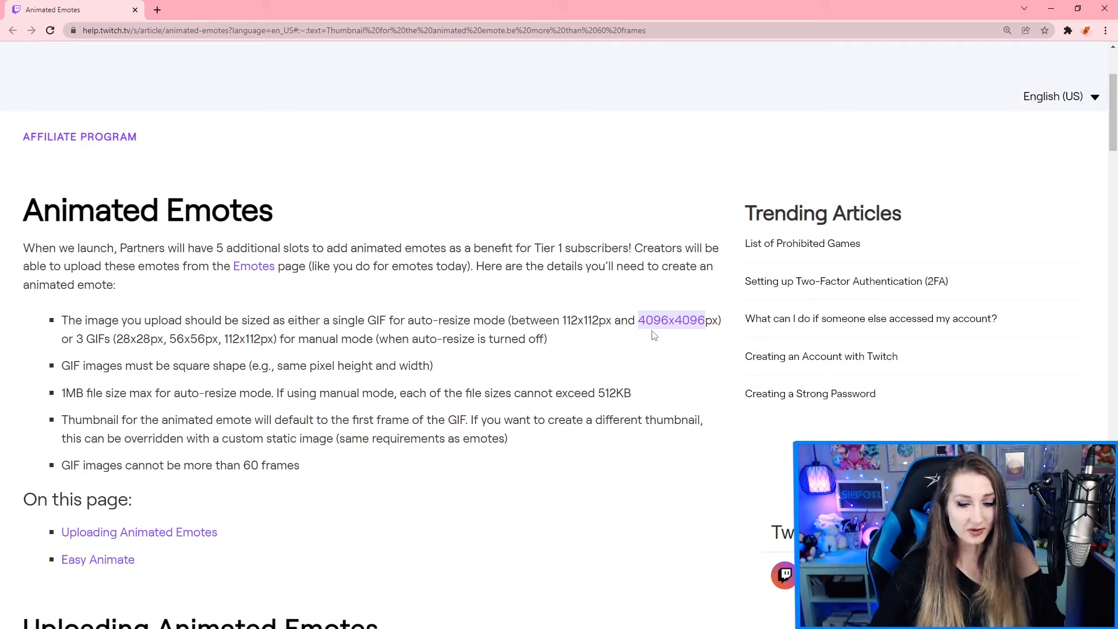
{"action": "left_click", "coordinate": [691, 344]}
{"action": "left_click_drag", "start_coordinate": [721, 324], "coordinate": [637, 324]}
{"action": "left_click", "coordinate": [654, 349]}
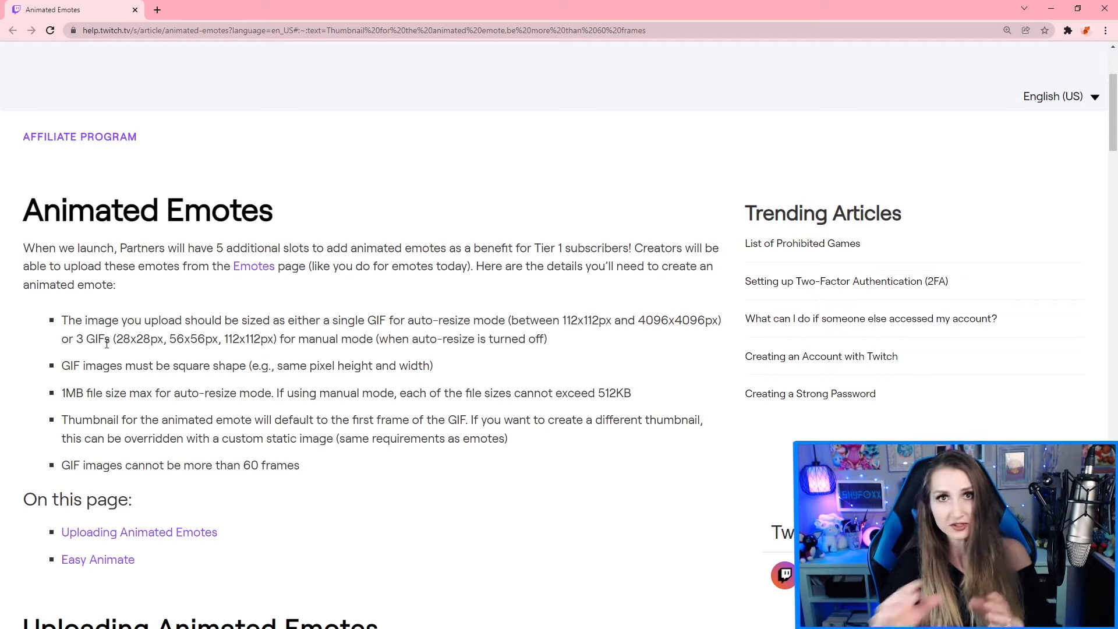
Highlight the three manual-mode GIF sizes and the 1MB and 512KB file size limits in the requirements list.
{"action": "left_click_drag", "start_coordinate": [120, 339], "coordinate": [259, 342]}
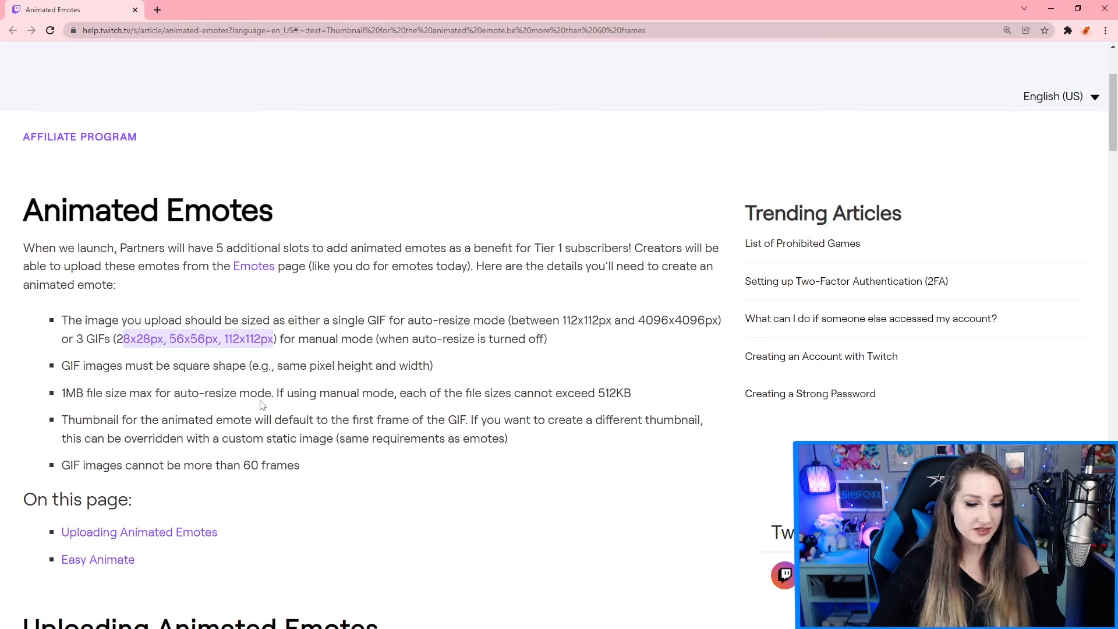
{"action": "left_click_drag", "start_coordinate": [65, 393], "coordinate": [114, 394]}
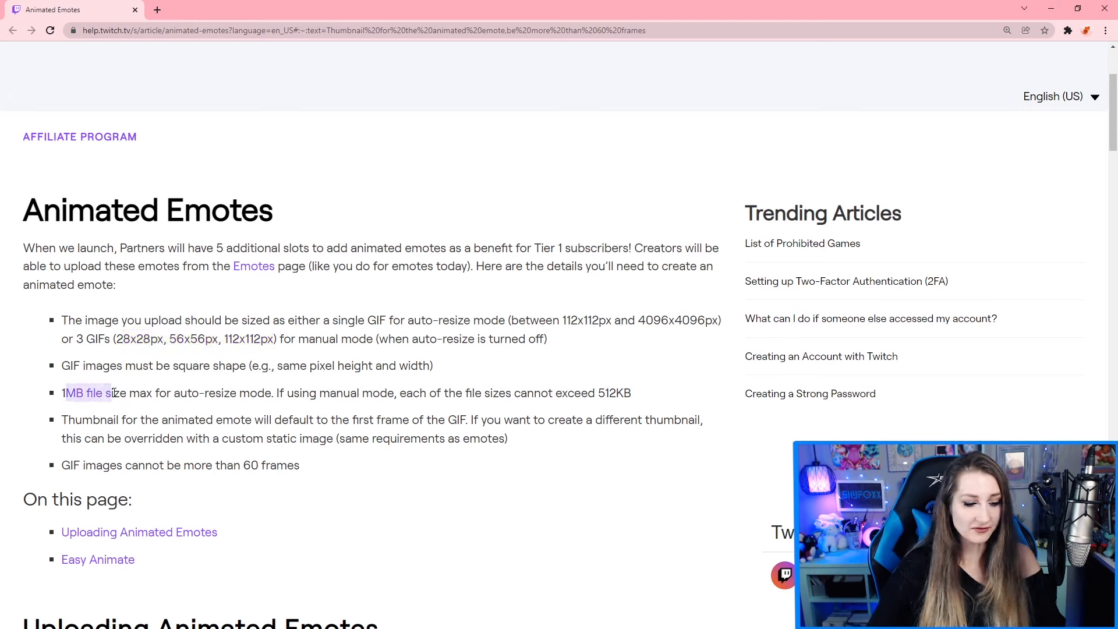
{"action": "left_click", "coordinate": [249, 398]}
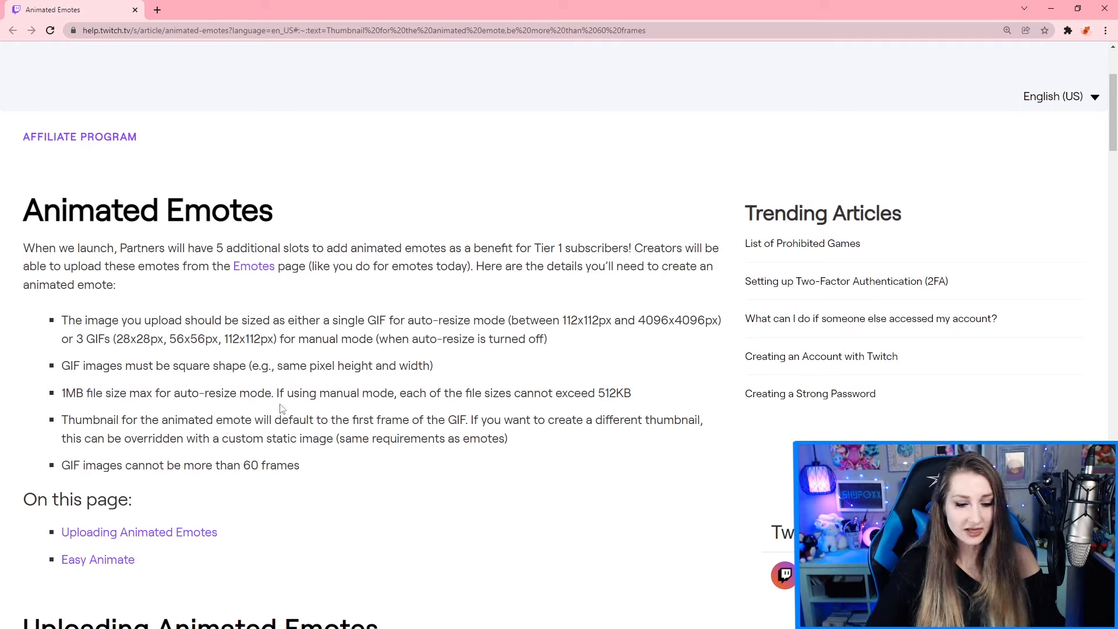
{"action": "left_click_drag", "start_coordinate": [598, 395], "coordinate": [633, 397]}
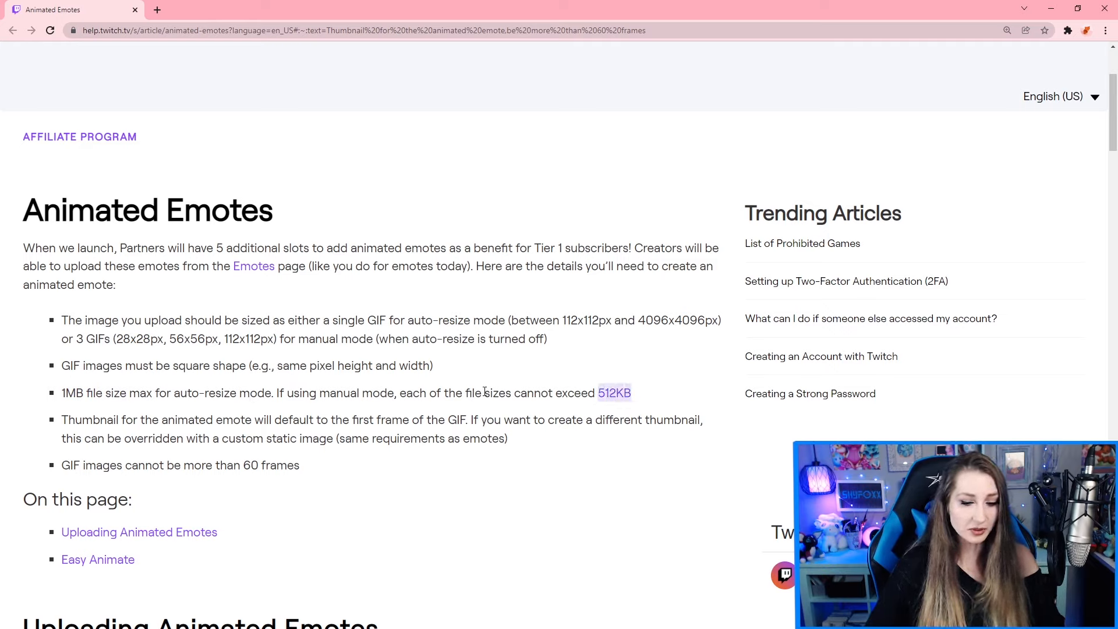
{"action": "left_click_drag", "start_coordinate": [116, 338], "coordinate": [263, 339]}
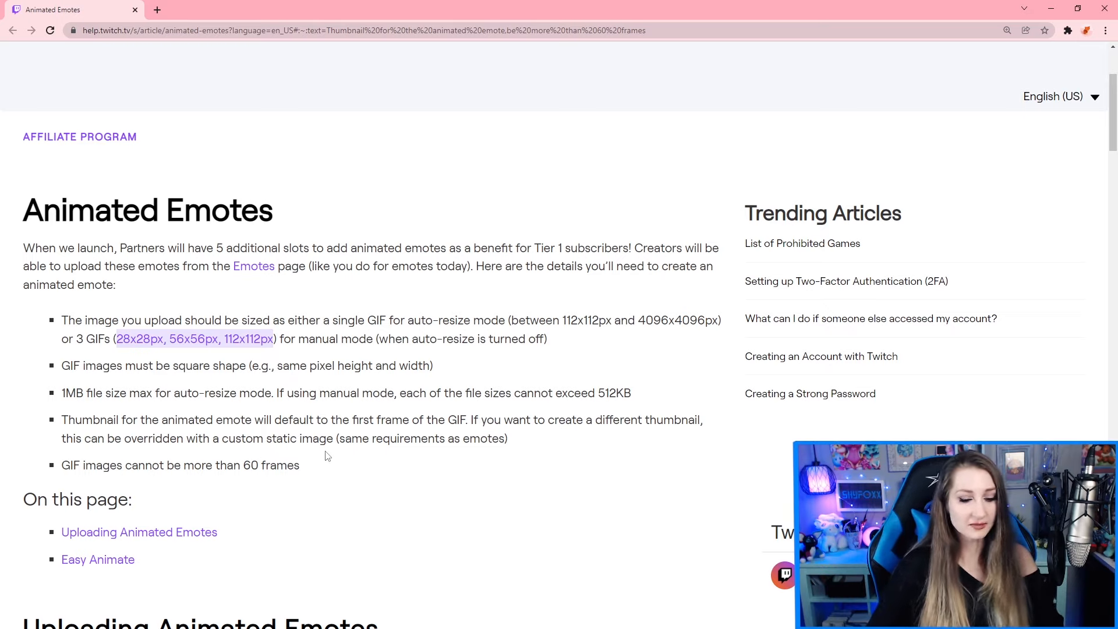
Highlight the custom thumbnail's "same requirements as emotes" note and the 60 frames limit for GIF images.
{"action": "left_click_drag", "start_coordinate": [508, 442], "coordinate": [339, 440]}
{"action": "left_click", "coordinate": [532, 434]}
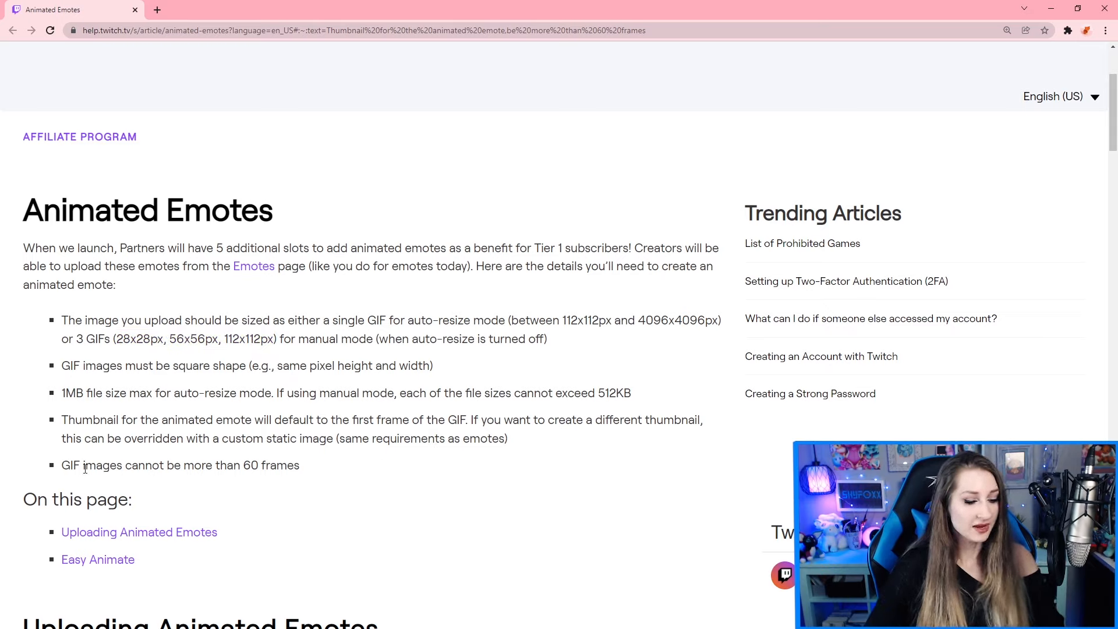
{"action": "left_click_drag", "start_coordinate": [297, 472], "coordinate": [262, 461]}
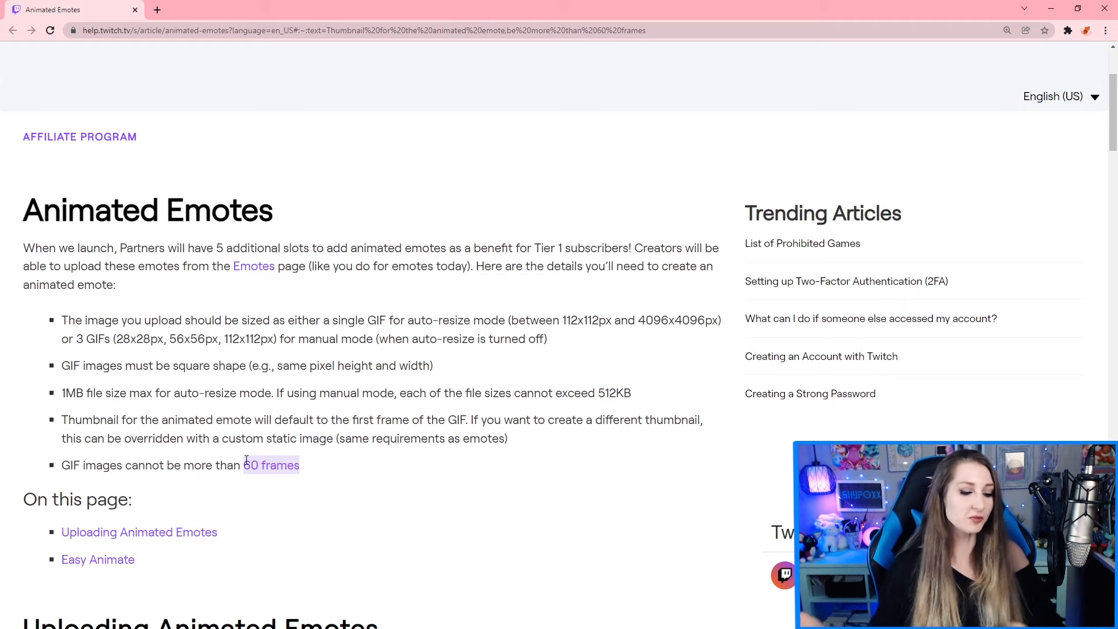
{"action": "scroll", "coordinate": [325, 521], "scroll_direction": "up", "scroll_amount": 1}
{"action": "left_click", "coordinate": [290, 524]}
Read through the Uploading Animated Emotes and Easy Animate sections down to the list of preset animations.
{"action": "scroll", "coordinate": [289, 525], "scroll_direction": "down", "scroll_amount": 2}
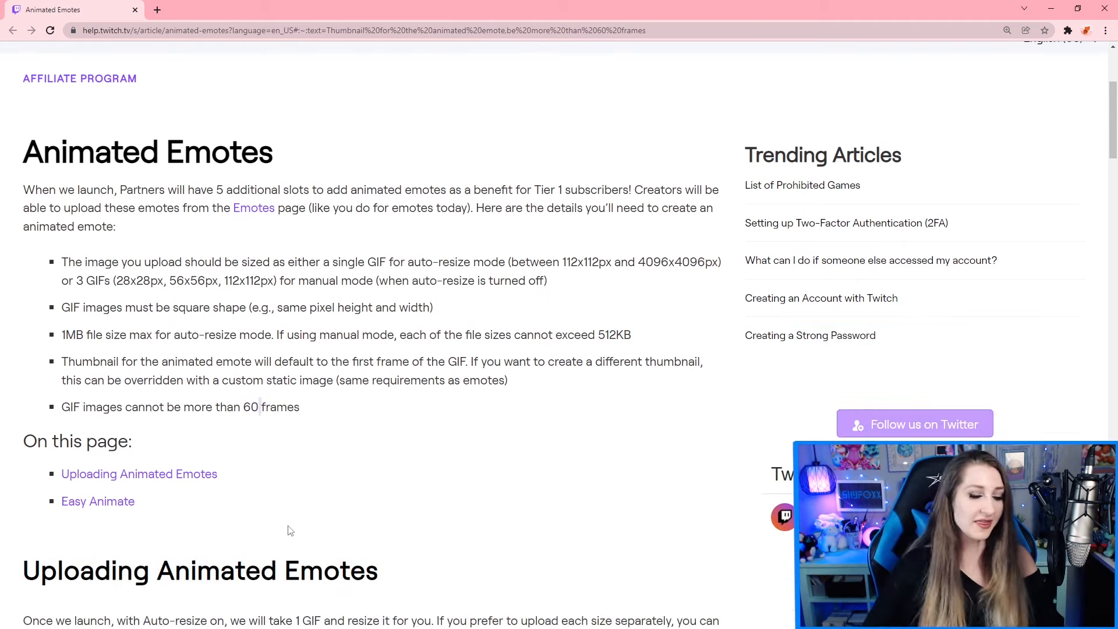
{"action": "scroll", "coordinate": [393, 434], "scroll_direction": "down", "scroll_amount": 15}
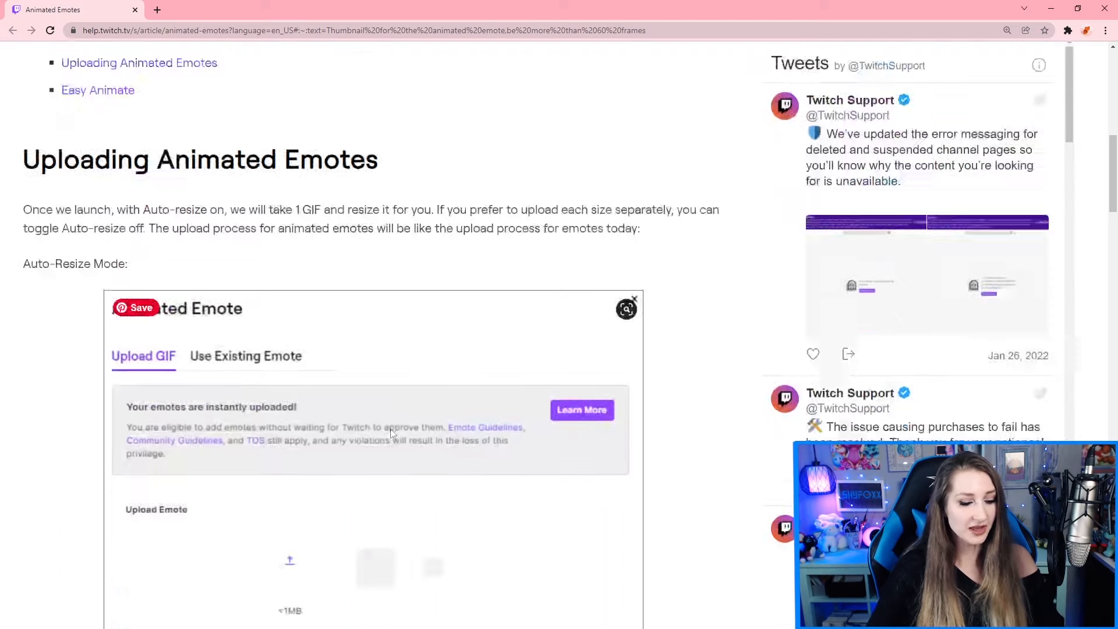
{"action": "scroll", "coordinate": [390, 432], "scroll_direction": "down", "scroll_amount": 13}
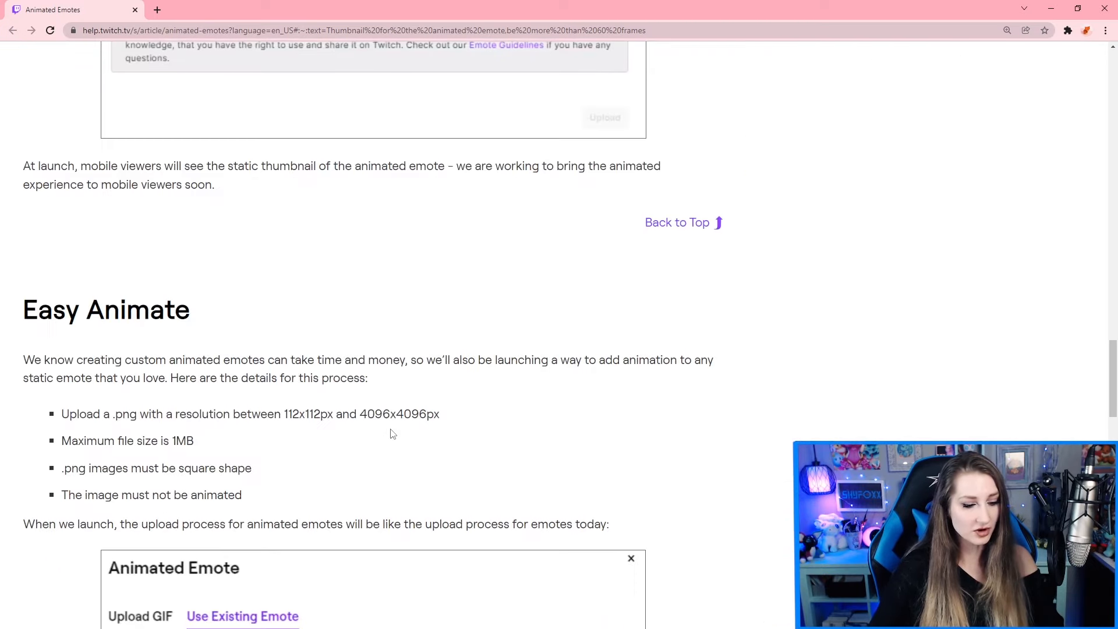
{"action": "scroll", "coordinate": [387, 437], "scroll_direction": "up", "scroll_amount": 5}
{"action": "scroll", "coordinate": [282, 343], "scroll_direction": "down", "scroll_amount": 15}
{"action": "scroll", "coordinate": [306, 343], "scroll_direction": "down", "scroll_amount": 3}
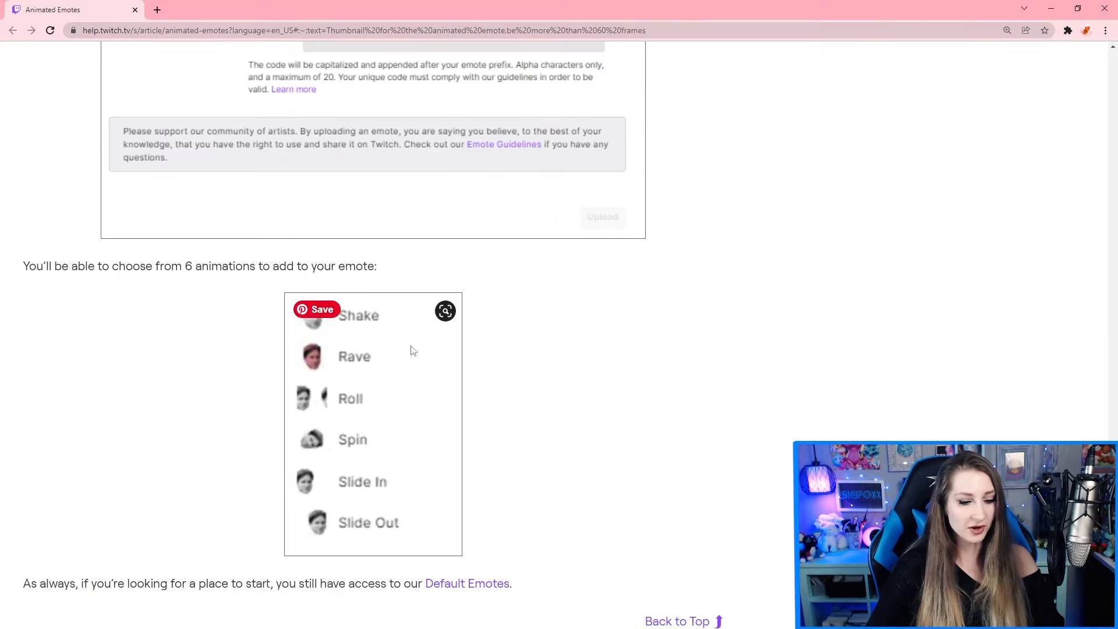
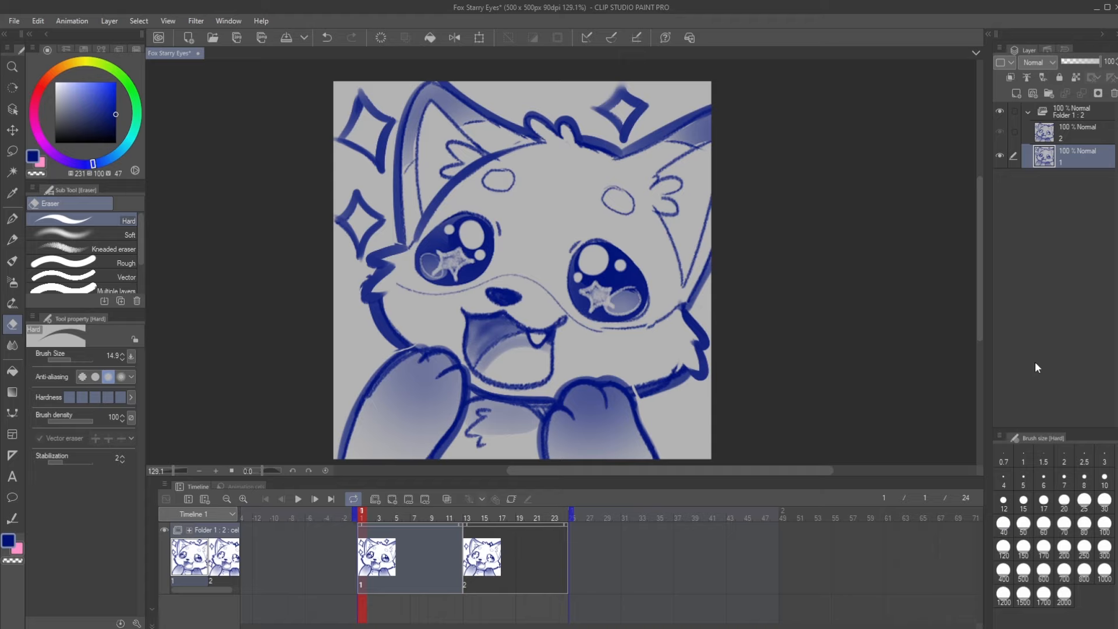
Switch to Clip Studio Paint, play the two-cel fox animation, examine it at emote size and enlarged, and restart playback.
{"action": "left_click", "coordinate": [299, 500]}
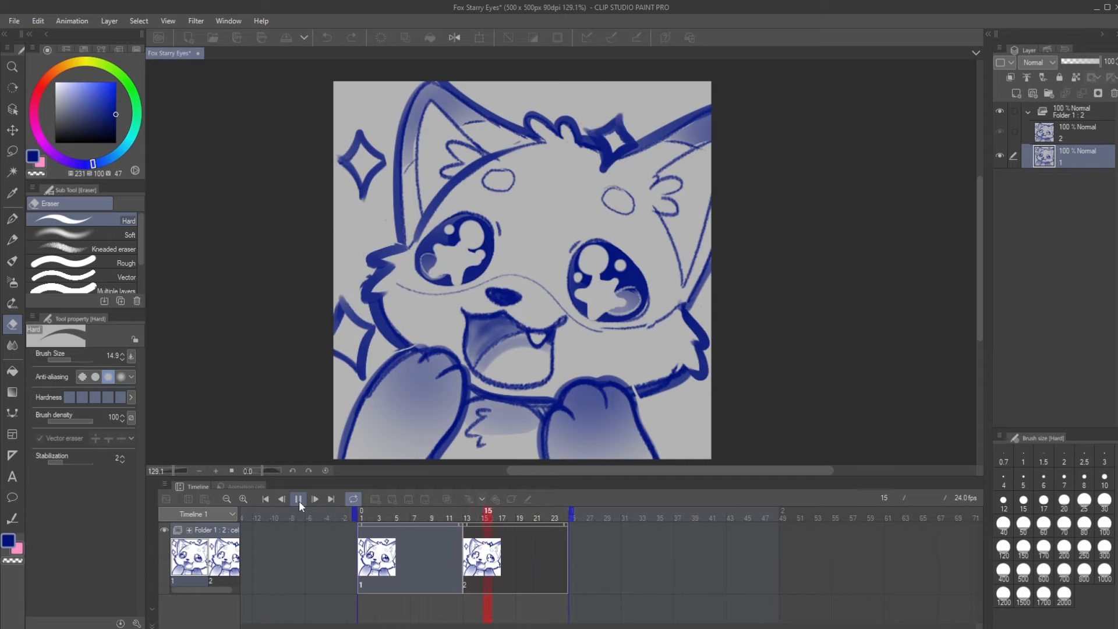
{"action": "scroll", "coordinate": [518, 266], "scroll_direction": "down", "scroll_amount": 3}
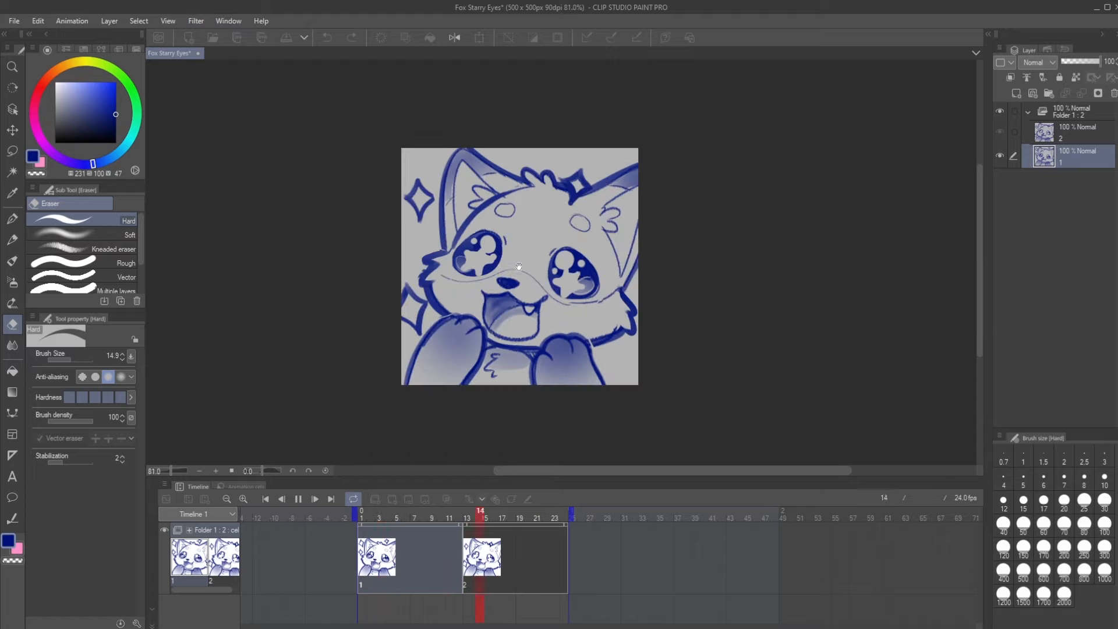
{"action": "scroll", "coordinate": [518, 266], "scroll_direction": "down", "scroll_amount": 8}
{"action": "scroll", "coordinate": [634, 325], "scroll_direction": "down", "scroll_amount": 2}
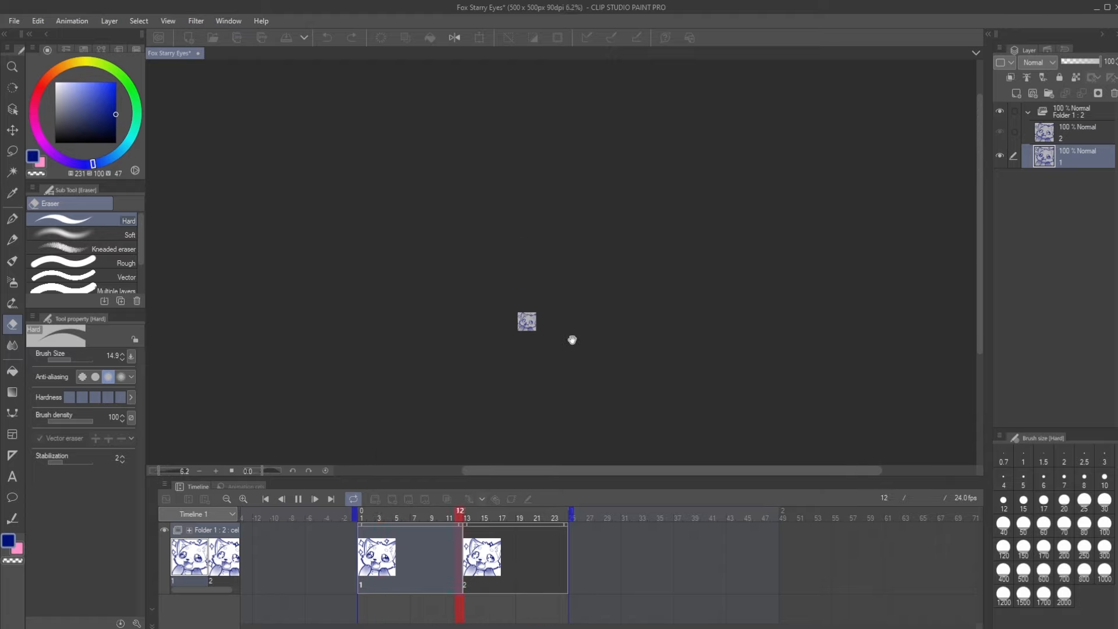
{"action": "scroll", "coordinate": [524, 314], "scroll_direction": "up", "scroll_amount": 5}
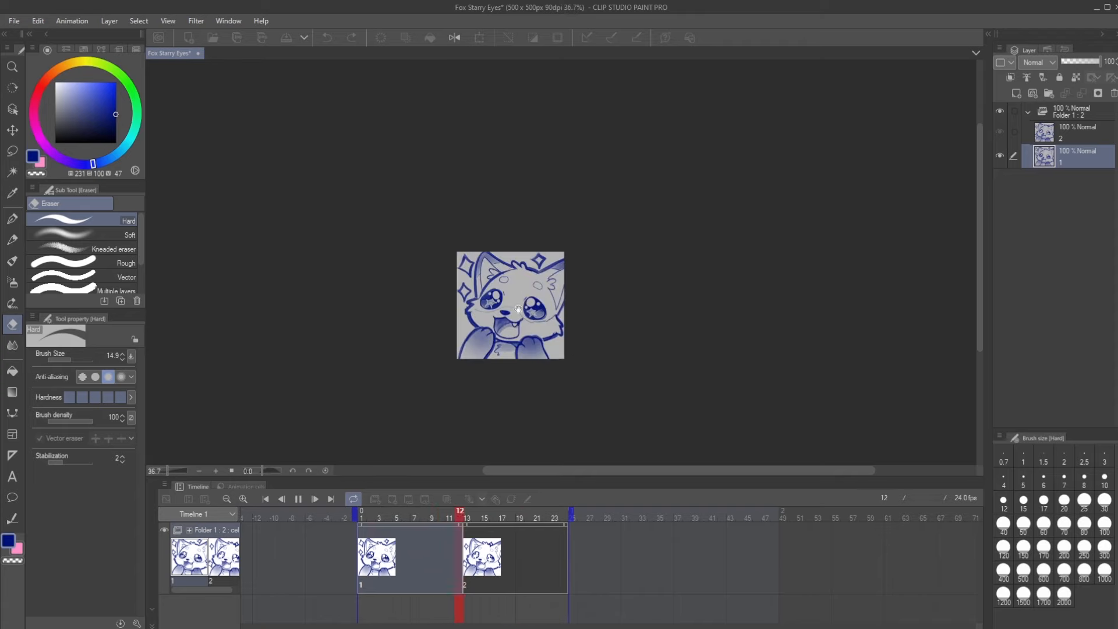
{"action": "scroll", "coordinate": [518, 309], "scroll_direction": "up", "scroll_amount": 4}
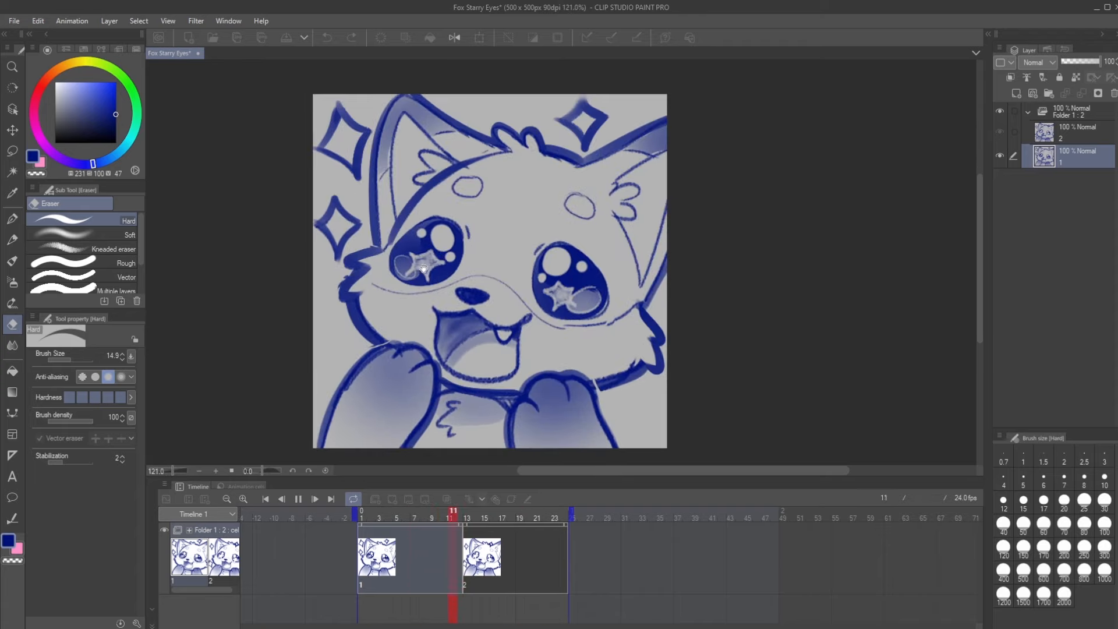
{"action": "scroll", "coordinate": [574, 312], "scroll_direction": "down", "scroll_amount": 3}
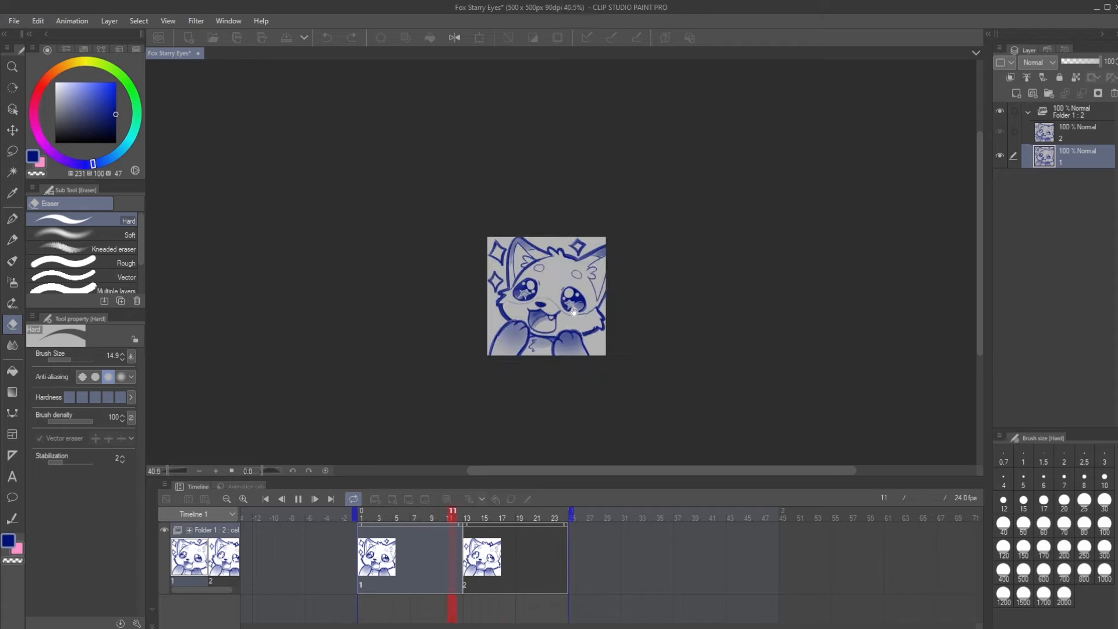
{"action": "scroll", "coordinate": [574, 312], "scroll_direction": "down", "scroll_amount": 2}
{"action": "scroll", "coordinate": [588, 341], "scroll_direction": "up", "scroll_amount": 1}
{"action": "scroll", "coordinate": [560, 342], "scroll_direction": "up", "scroll_amount": 4}
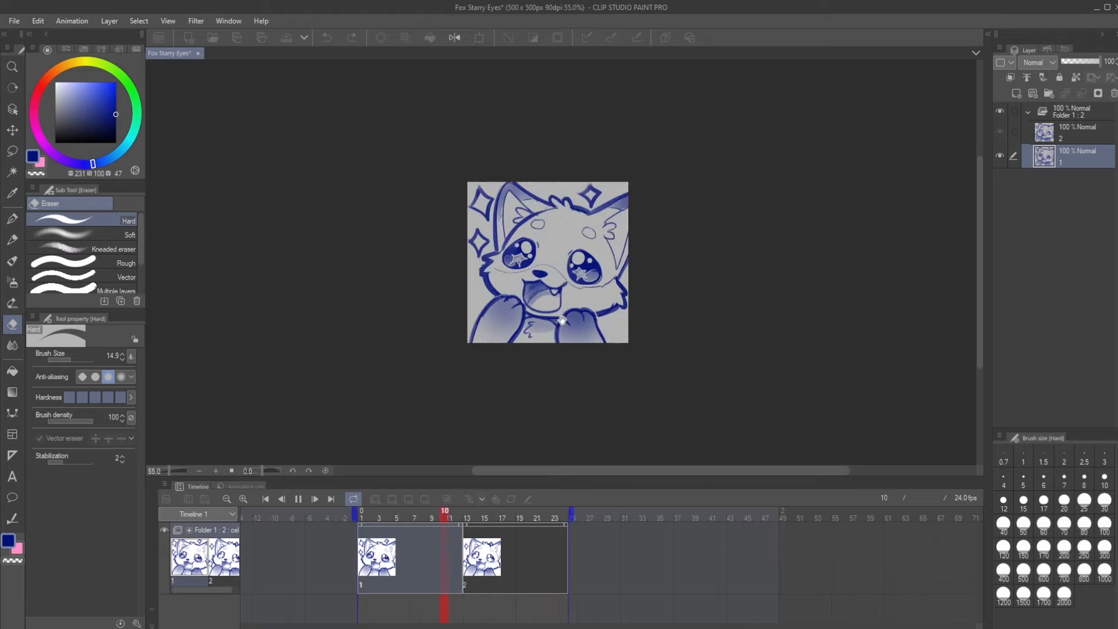
{"action": "scroll", "coordinate": [571, 259], "scroll_direction": "up", "scroll_amount": 2}
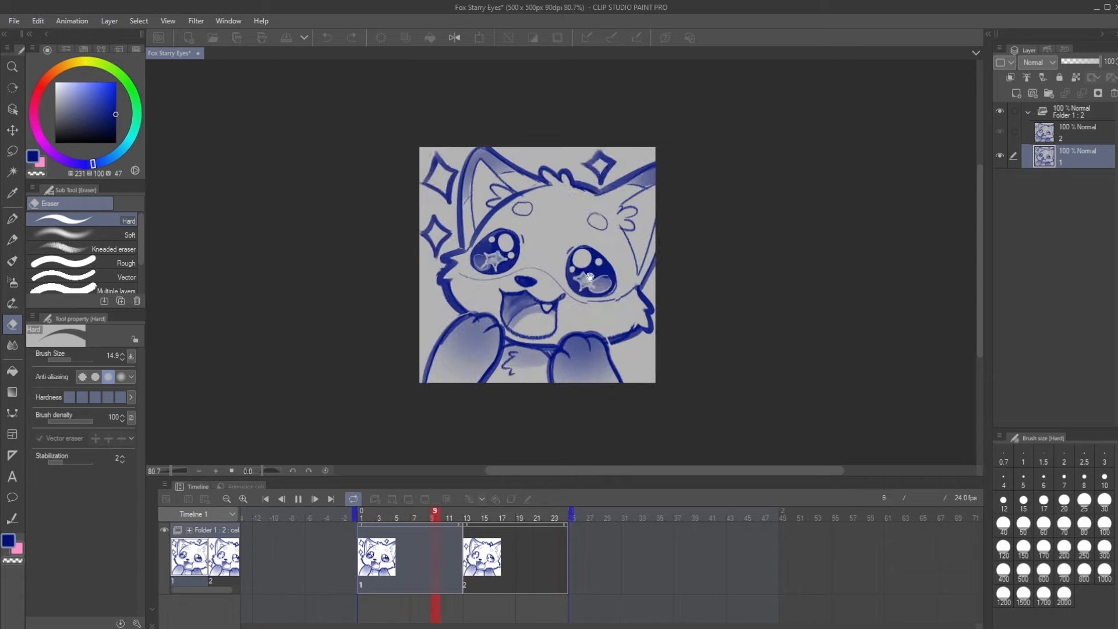
{"action": "scroll", "coordinate": [554, 321], "scroll_direction": "down", "scroll_amount": 3}
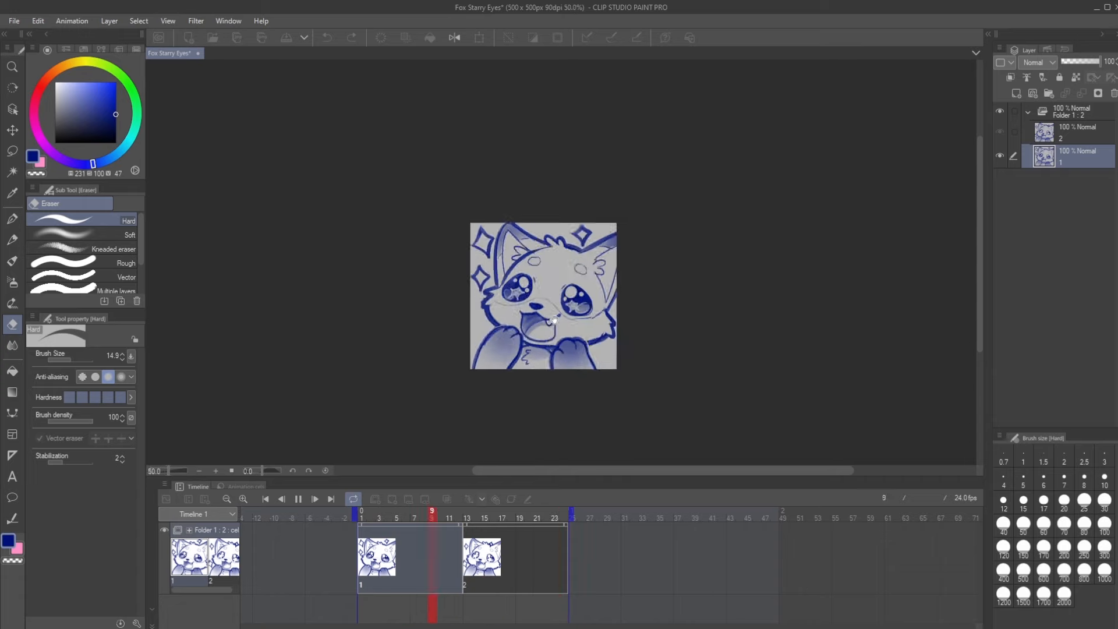
{"action": "scroll", "coordinate": [553, 322], "scroll_direction": "down", "scroll_amount": 5}
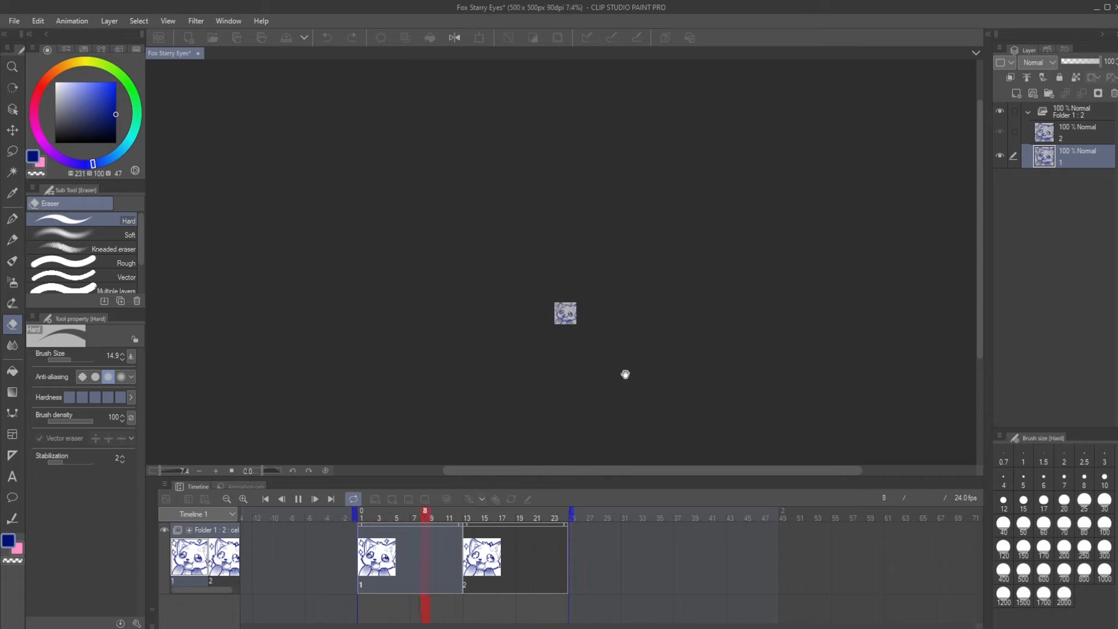
{"action": "scroll", "coordinate": [626, 368], "scroll_direction": "up", "scroll_amount": 7}
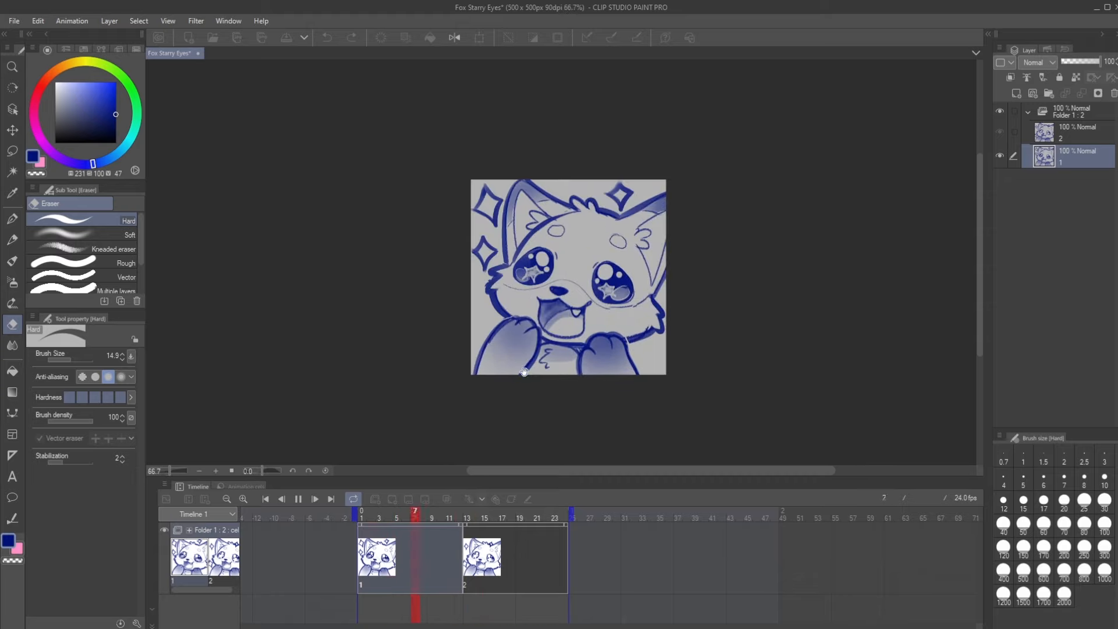
{"action": "scroll", "coordinate": [530, 358], "scroll_direction": "up", "scroll_amount": 2}
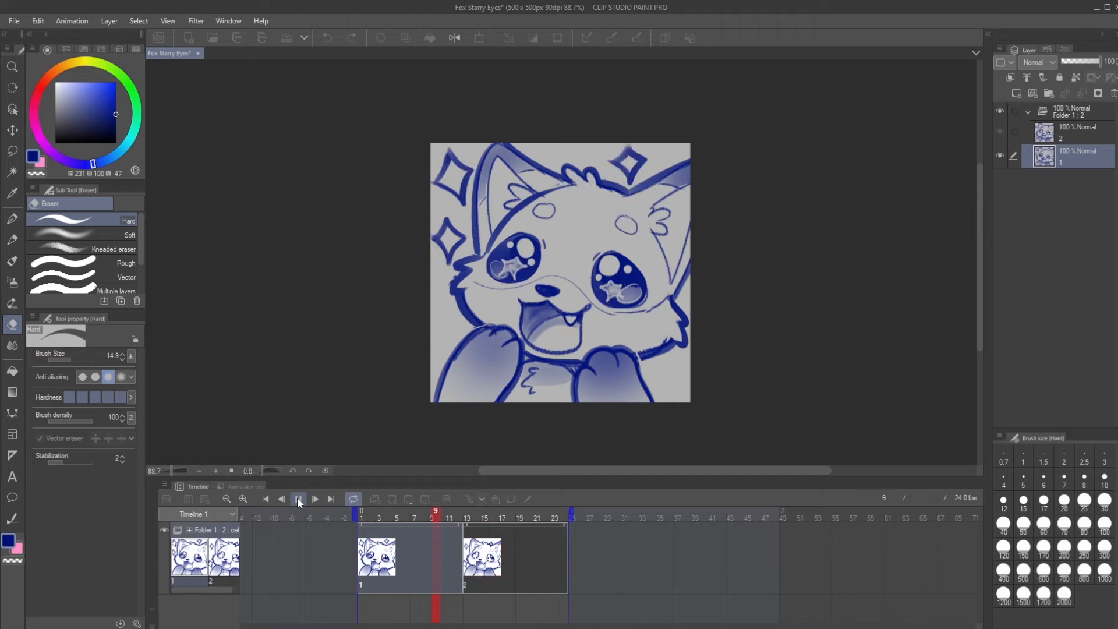
{"action": "left_click", "coordinate": [297, 498]}
{"action": "left_click", "coordinate": [298, 498]}
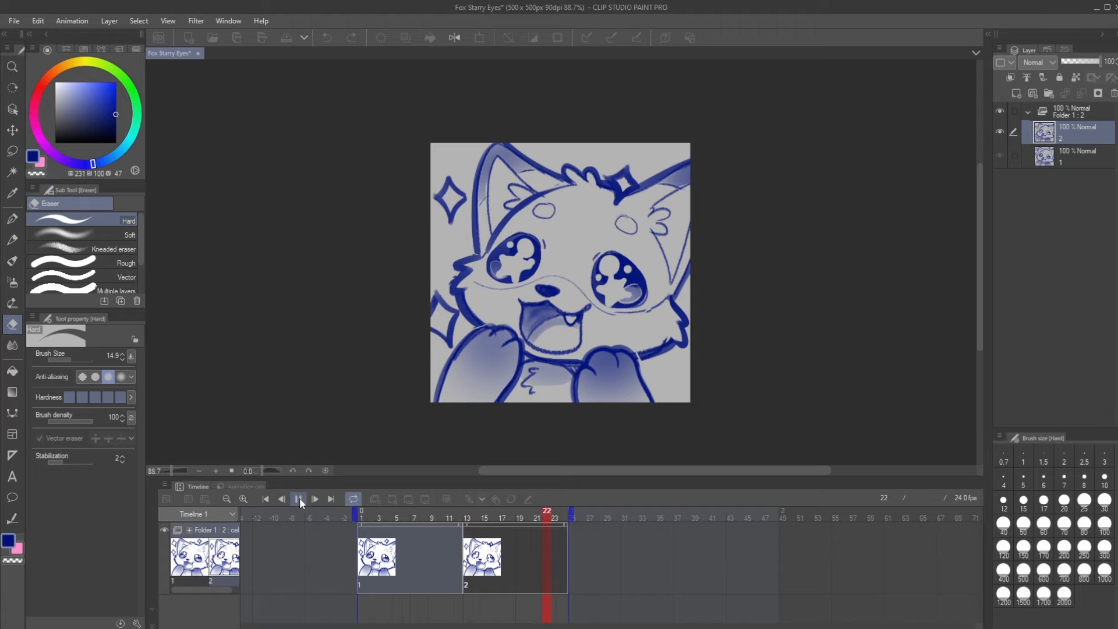
Preview a shortened loop with the playback end at frame 13, and return the end marker to frame 25.
{"action": "left_click", "coordinate": [299, 497]}
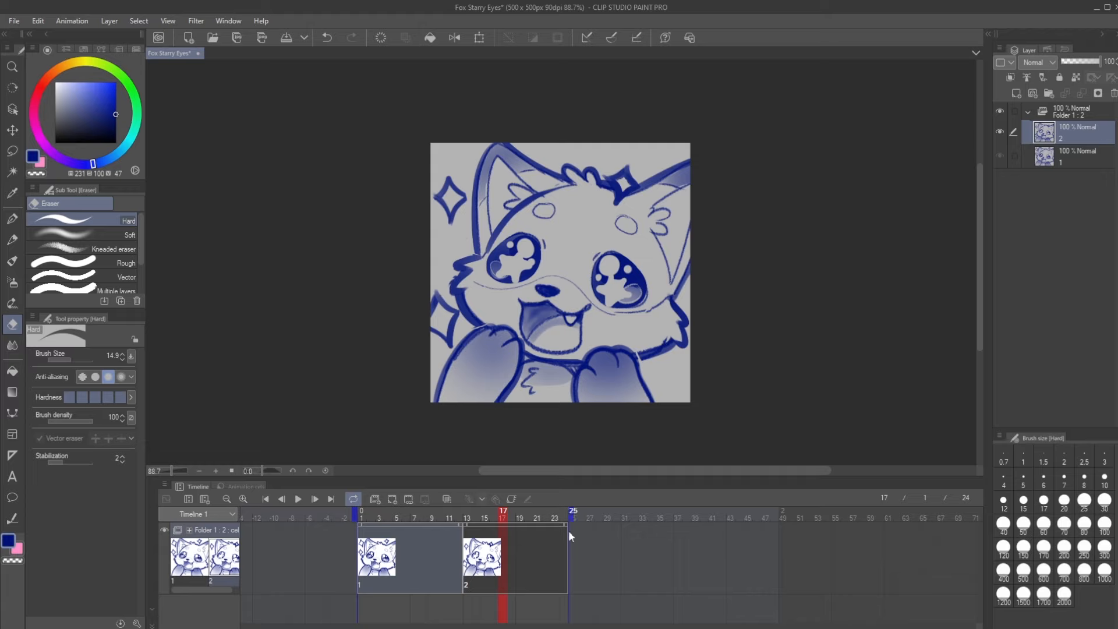
{"action": "mouse_move", "coordinate": [558, 517]}
{"action": "left_mouse_down"}
{"action": "mouse_move", "coordinate": [454, 518]}
{"action": "mouse_move", "coordinate": [466, 518]}
{"action": "left_mouse_up"}
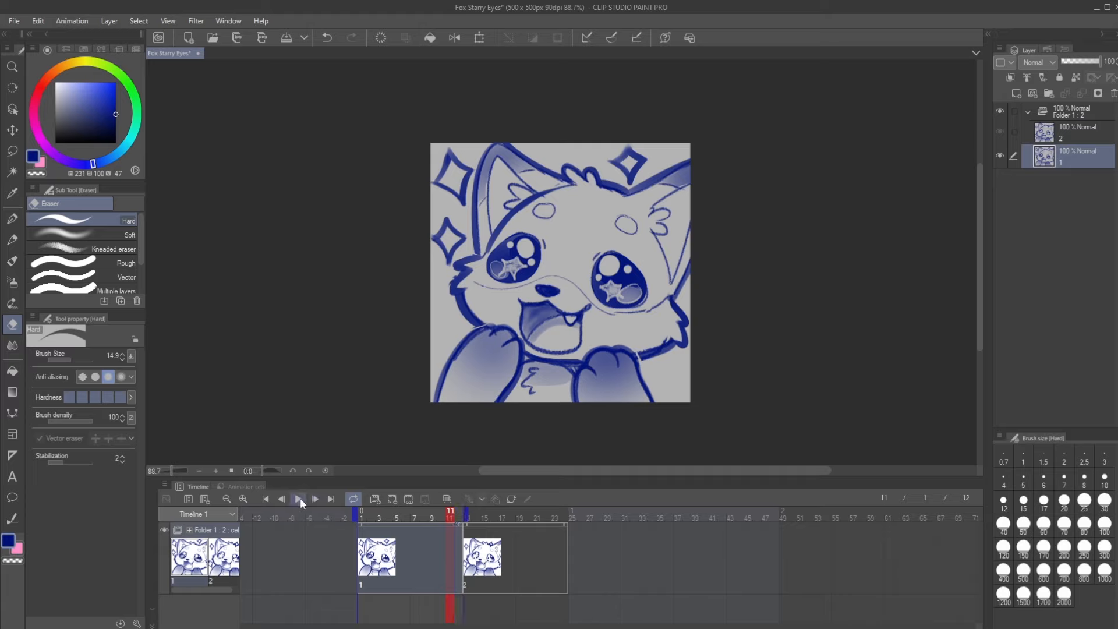
{"action": "left_click", "coordinate": [299, 497]}
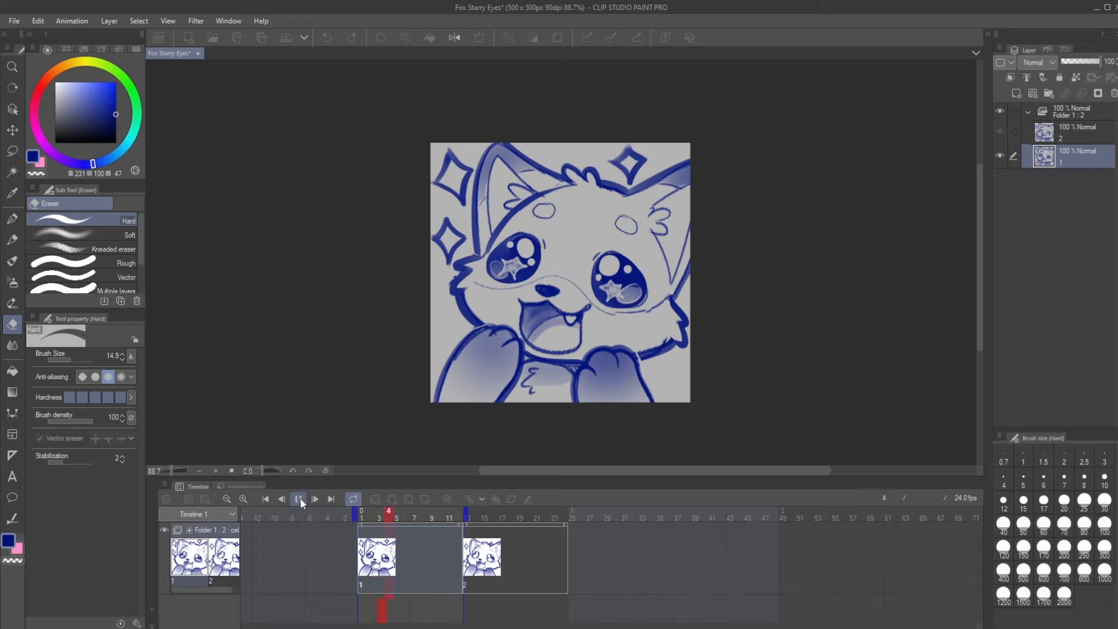
{"action": "left_click", "coordinate": [299, 497]}
{"action": "left_click_drag", "start_coordinate": [467, 520], "coordinate": [571, 521]}
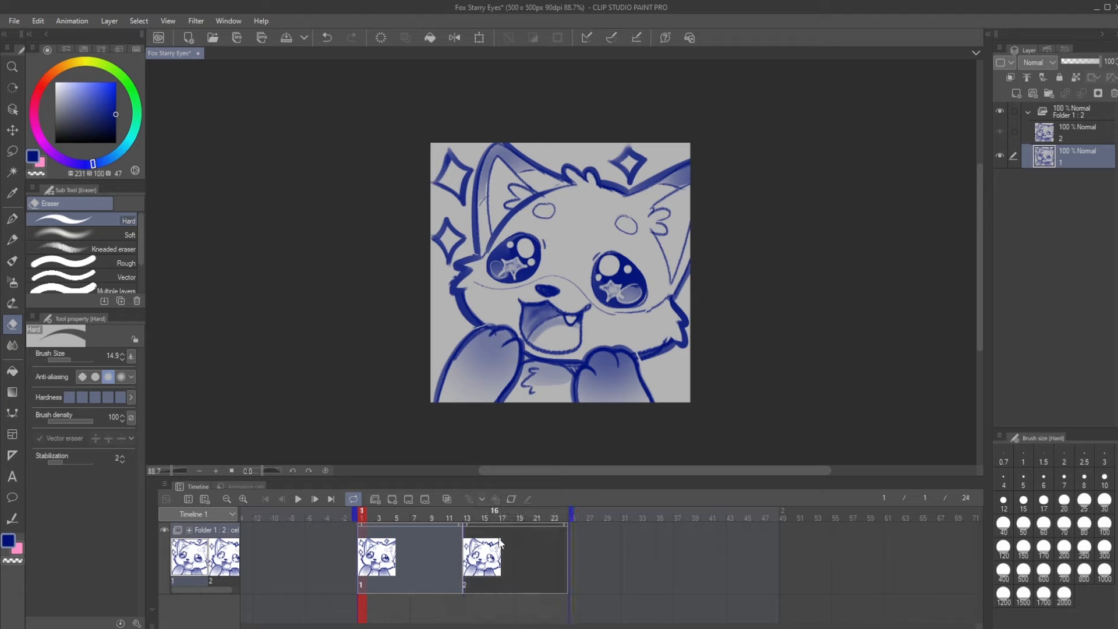
Shorten cel 1 to frames 1–6 and move cel 2 to frames 7–12 on the timeline.
{"action": "left_click", "coordinate": [469, 527]}
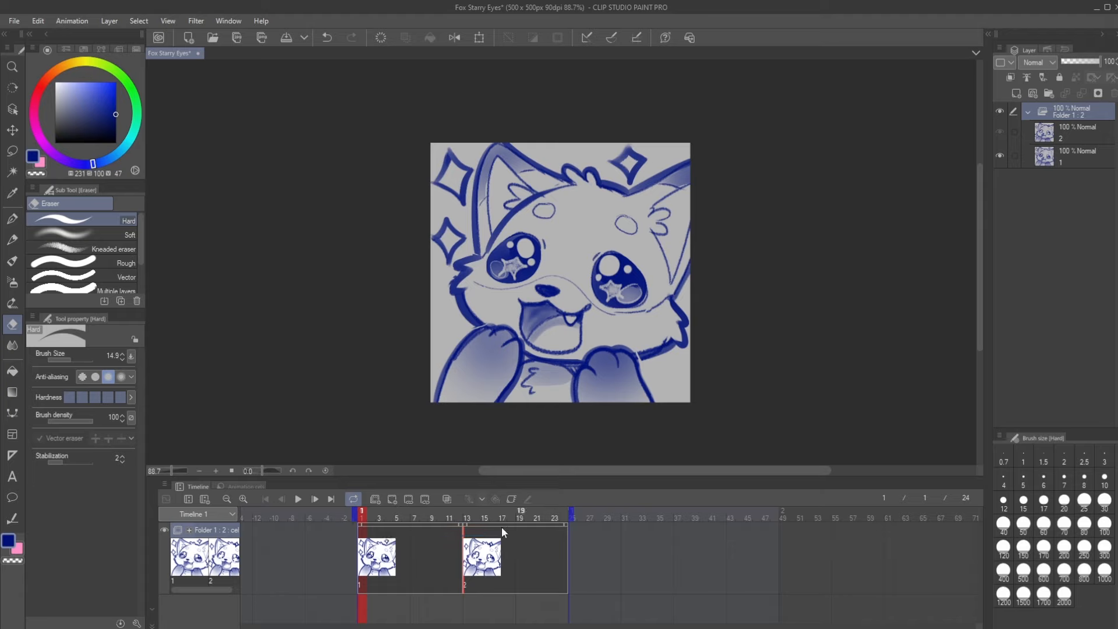
{"action": "left_click_drag", "start_coordinate": [574, 586], "coordinate": [389, 567]}
{"action": "left_click_drag", "start_coordinate": [515, 539], "coordinate": [447, 549]}
{"action": "left_click_drag", "start_coordinate": [460, 525], "coordinate": [411, 528]}
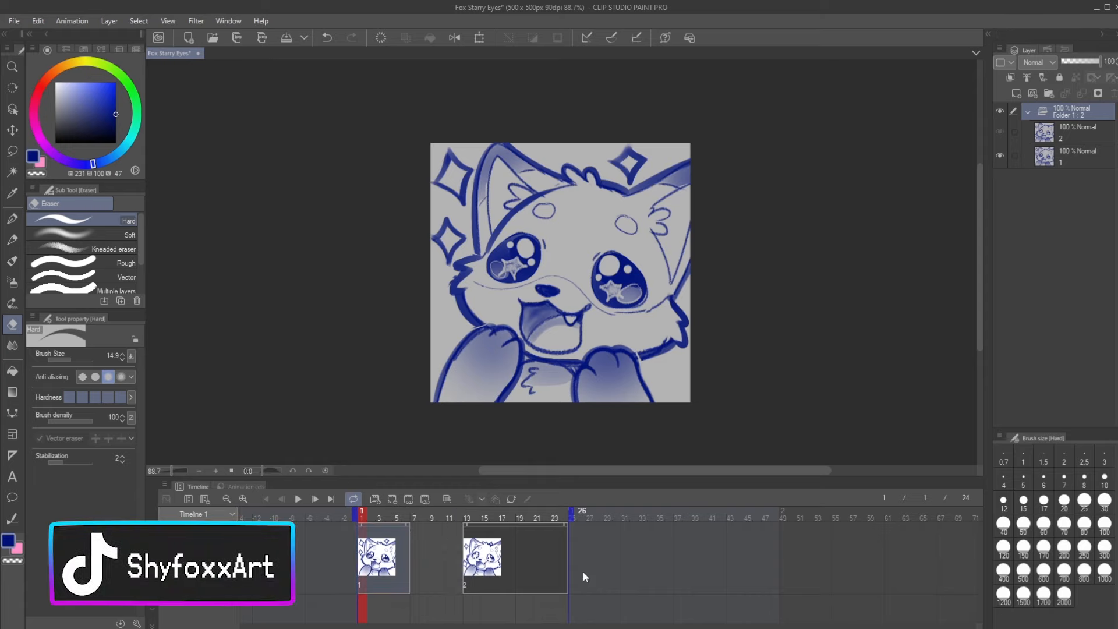
{"action": "left_click_drag", "start_coordinate": [464, 525], "coordinate": [411, 526]}
{"action": "left_click_drag", "start_coordinate": [565, 524], "coordinate": [462, 535]}
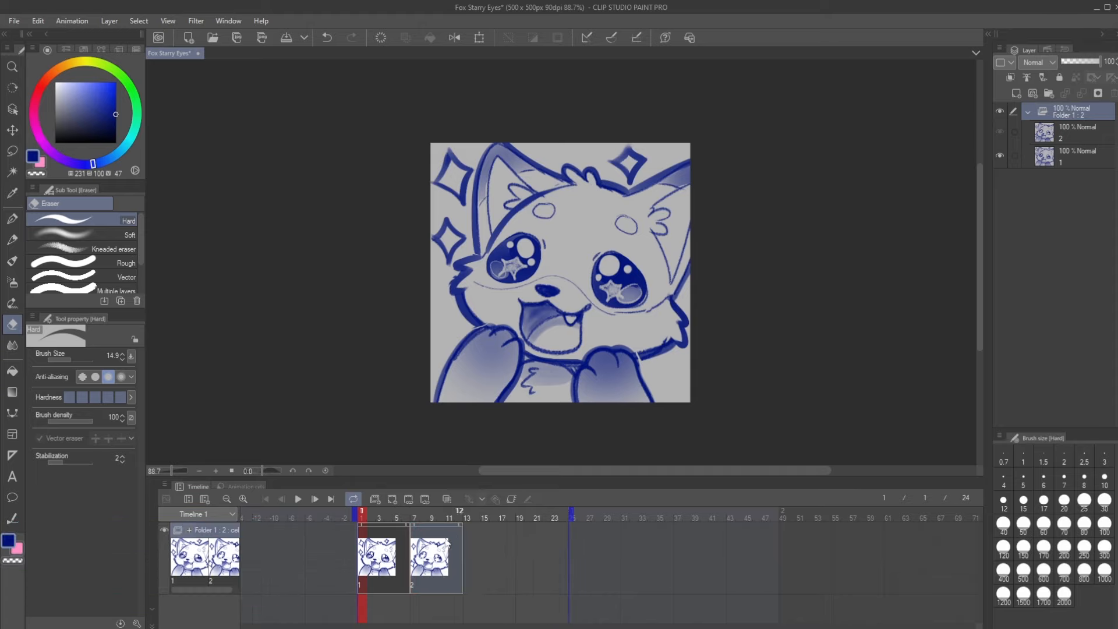
Delete the specified cel at frame 7.
{"action": "left_click", "coordinate": [414, 515]}
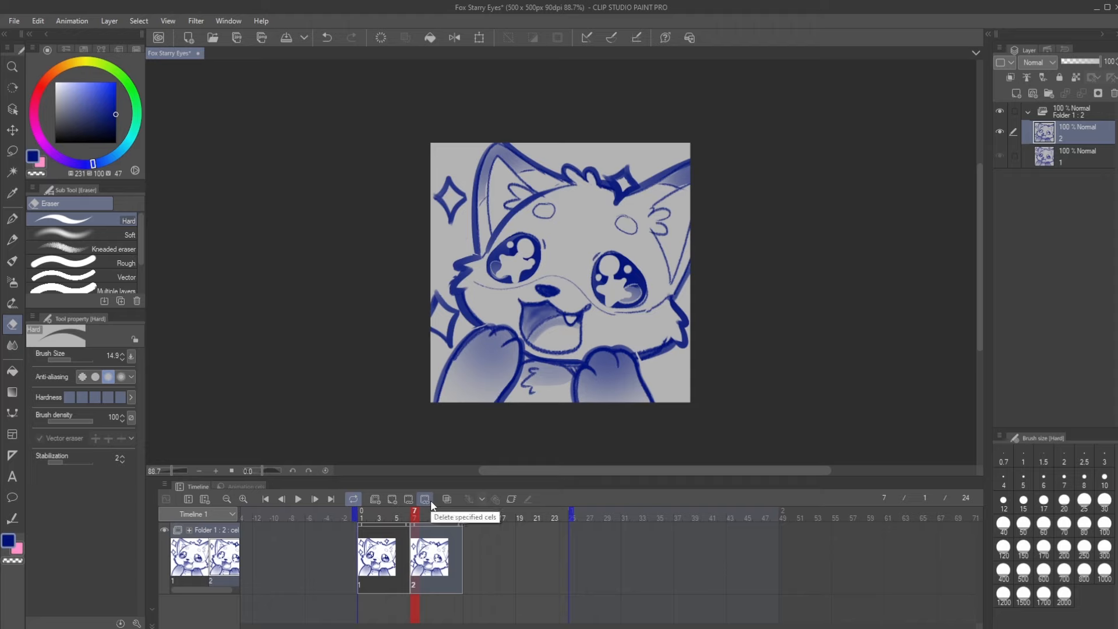
{"action": "left_click", "coordinate": [431, 503]}
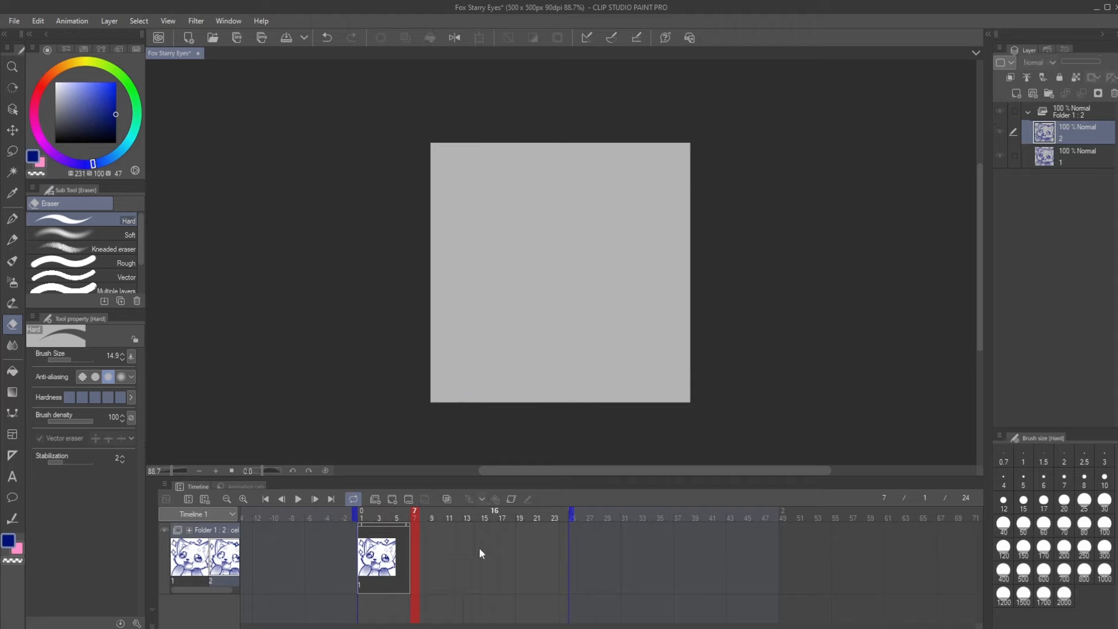
{"action": "left_click", "coordinate": [463, 543]}
Assign layer 2 as the cel displayed from frame 7.
{"action": "left_click", "coordinate": [415, 517]}
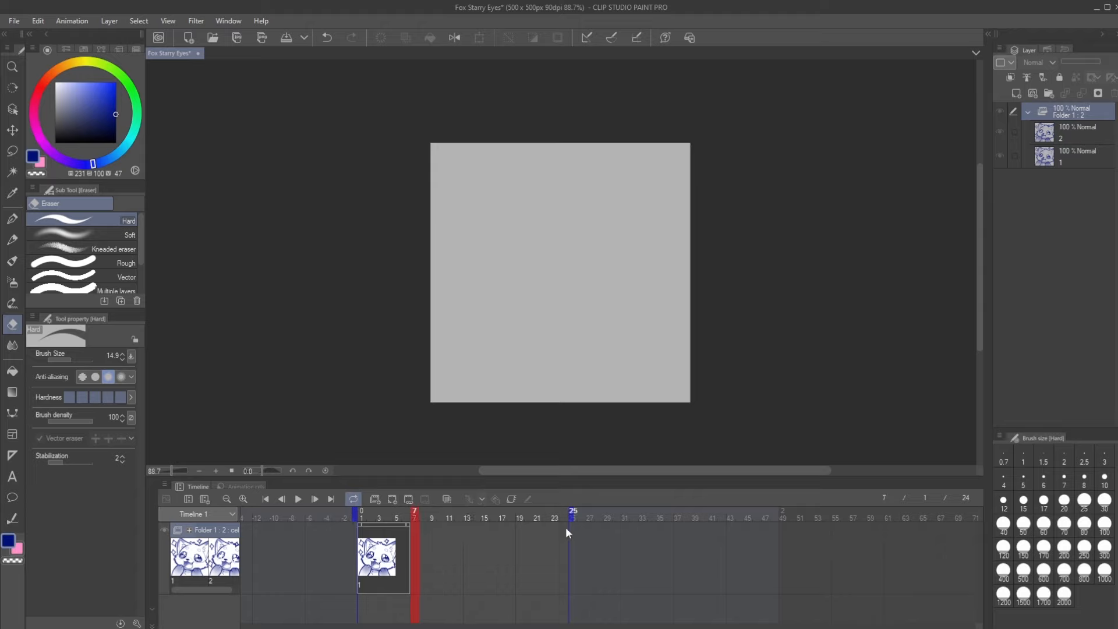
{"action": "left_click", "coordinate": [412, 498]}
{"action": "left_click", "coordinate": [496, 277]}
{"action": "left_click", "coordinate": [493, 277]}
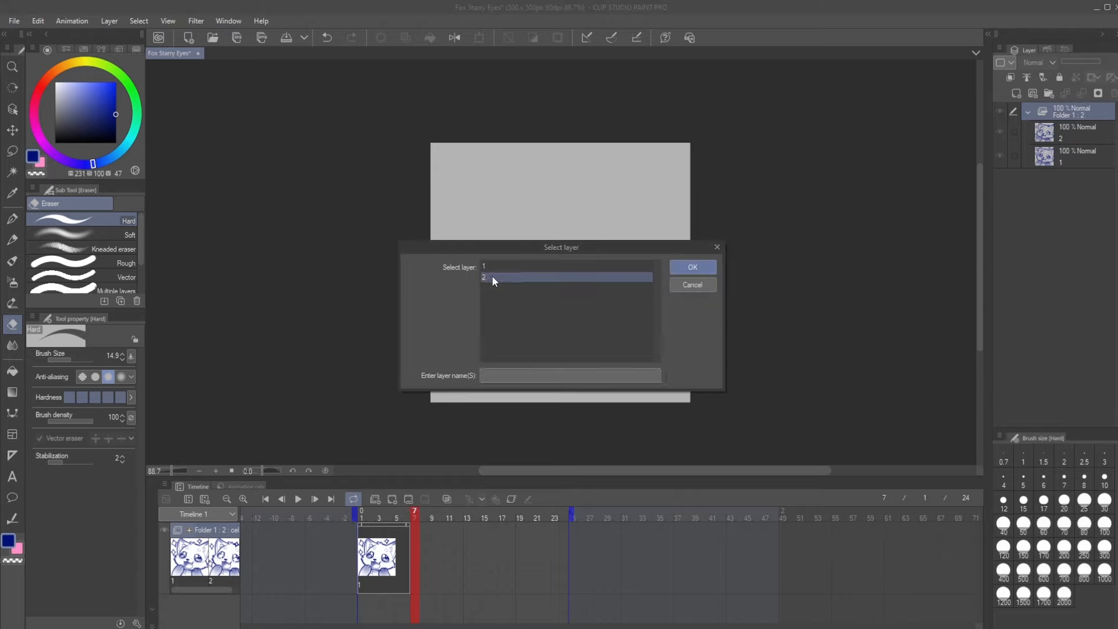
{"action": "left_click", "coordinate": [703, 270]}
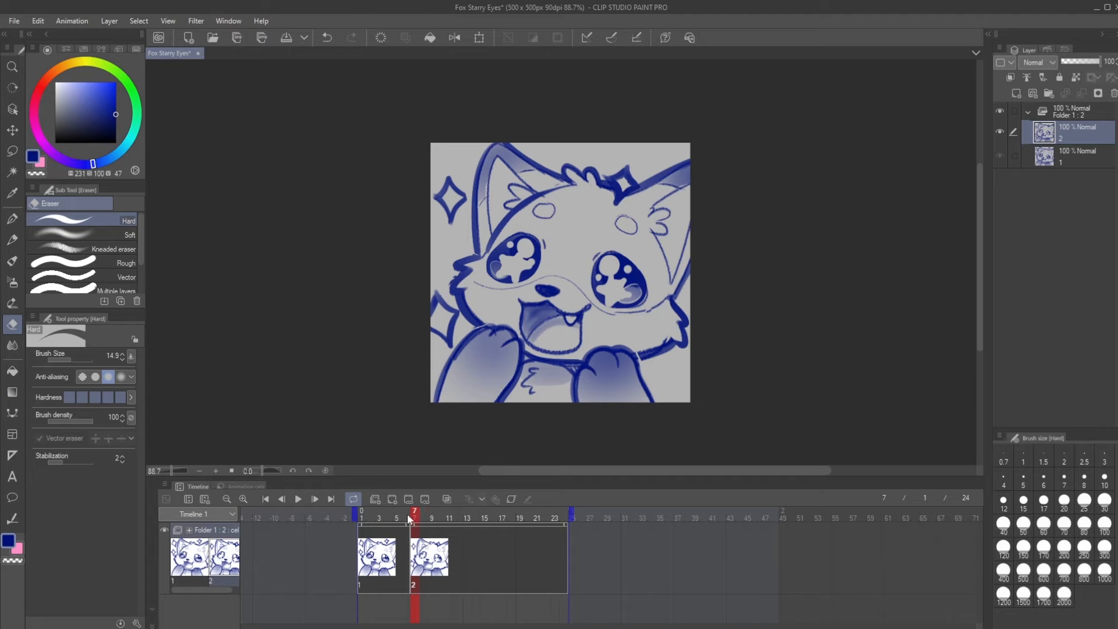
Set the playback end to frame 13 and preview the faster fox loop.
{"action": "left_click", "coordinate": [465, 514]}
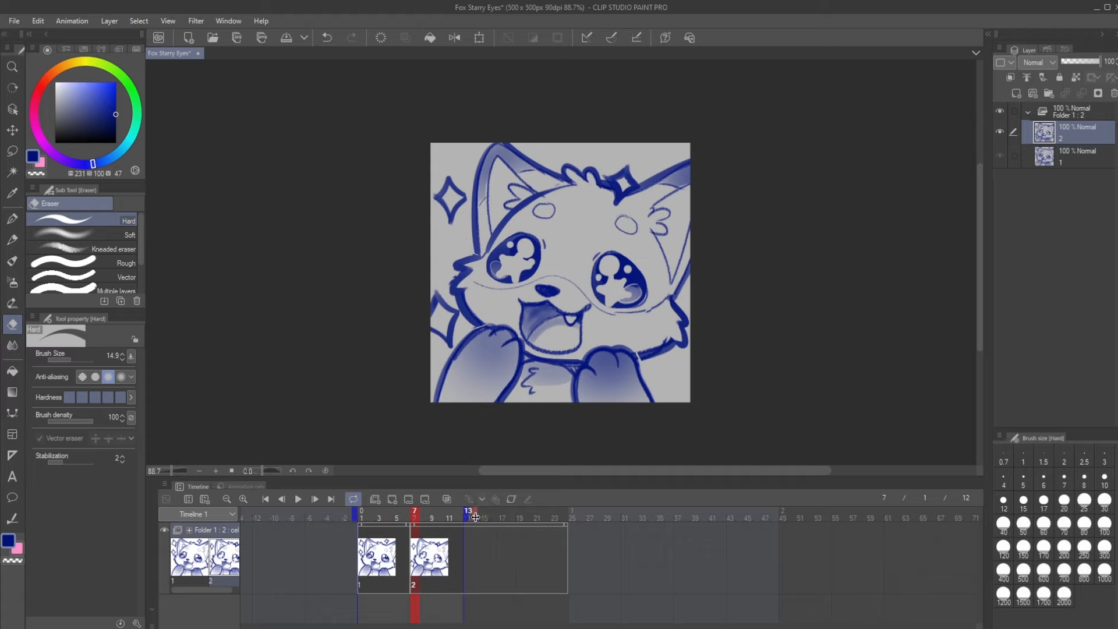
{"action": "left_click", "coordinate": [472, 516]}
{"action": "left_click", "coordinate": [297, 499]}
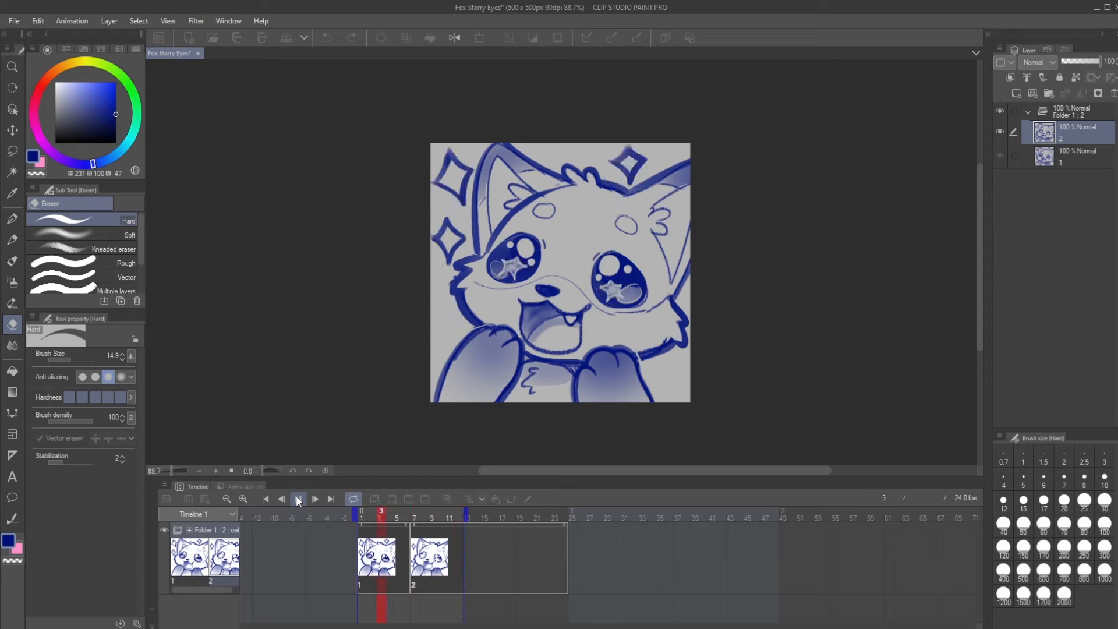
{"action": "left_click", "coordinate": [298, 499]}
Undo the cel timing changes until cel 2 starts at frame 13 with playback ending at frame 25, and preview the loop.
{"action": "key", "text": "ctrl+z"}
{"action": "key", "text": "ctrl+z"}
{"action": "key", "text": "ctrl+z"}
{"action": "key", "text": "ctrl+z"}
{"action": "key", "text": "ctrl+z"}
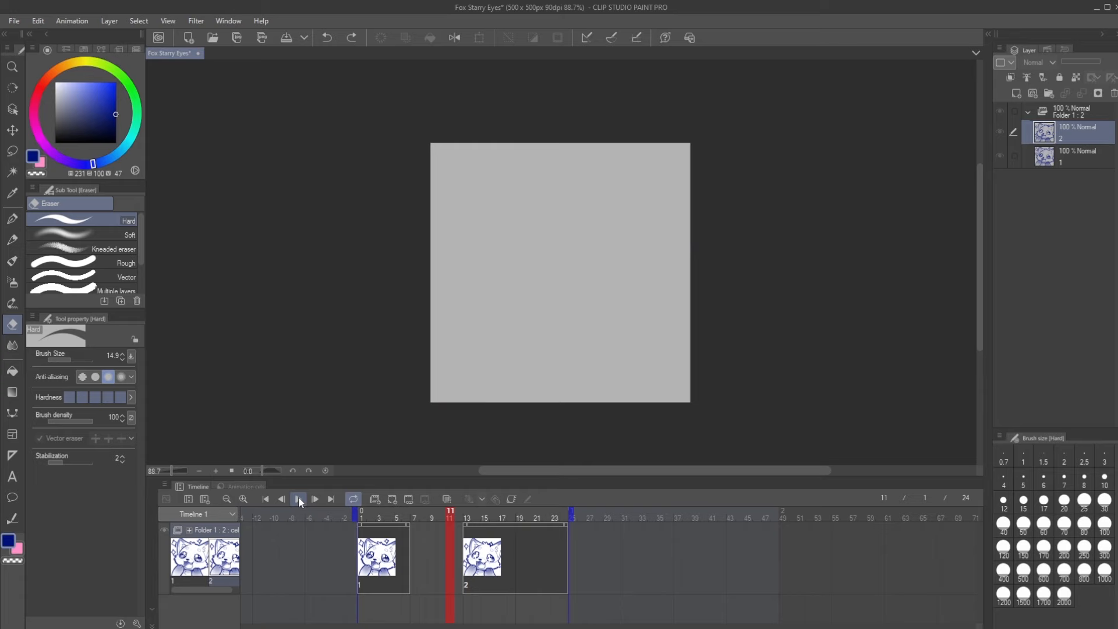
{"action": "left_click", "coordinate": [298, 498]}
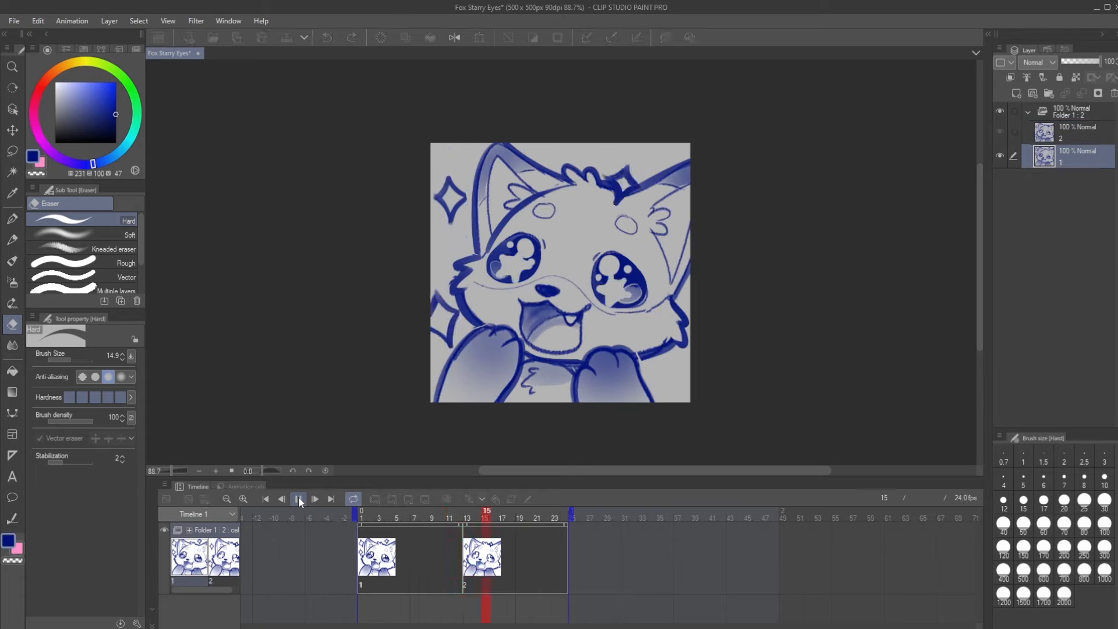
{"action": "left_click", "coordinate": [298, 498]}
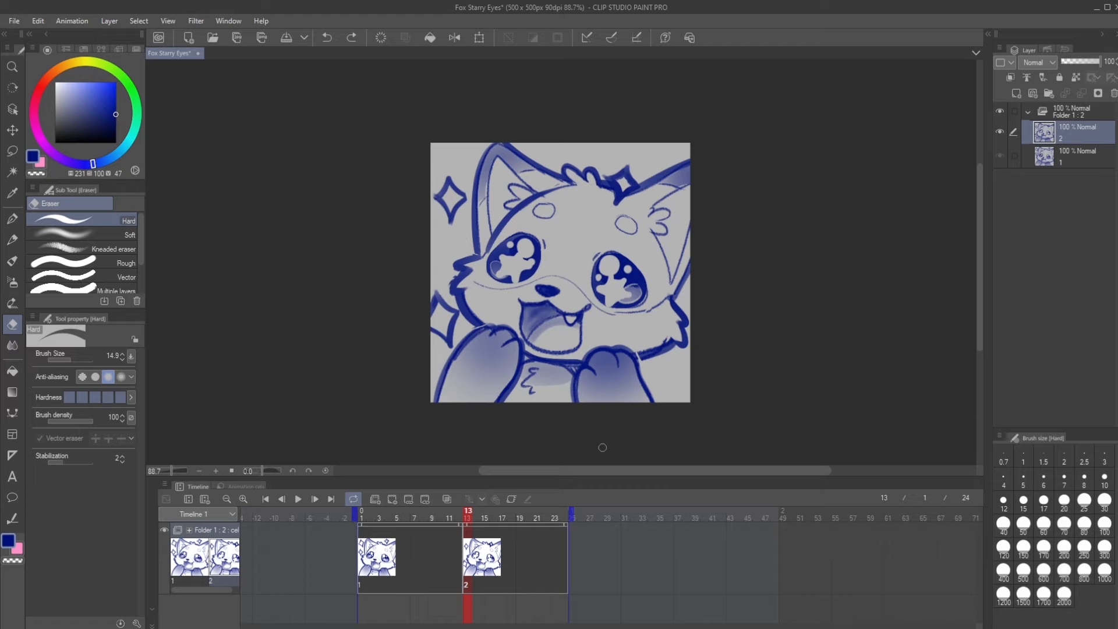
Enable onion skin and compare the fox drawings at frames 1 and 13.
{"action": "left_click", "coordinate": [449, 505]}
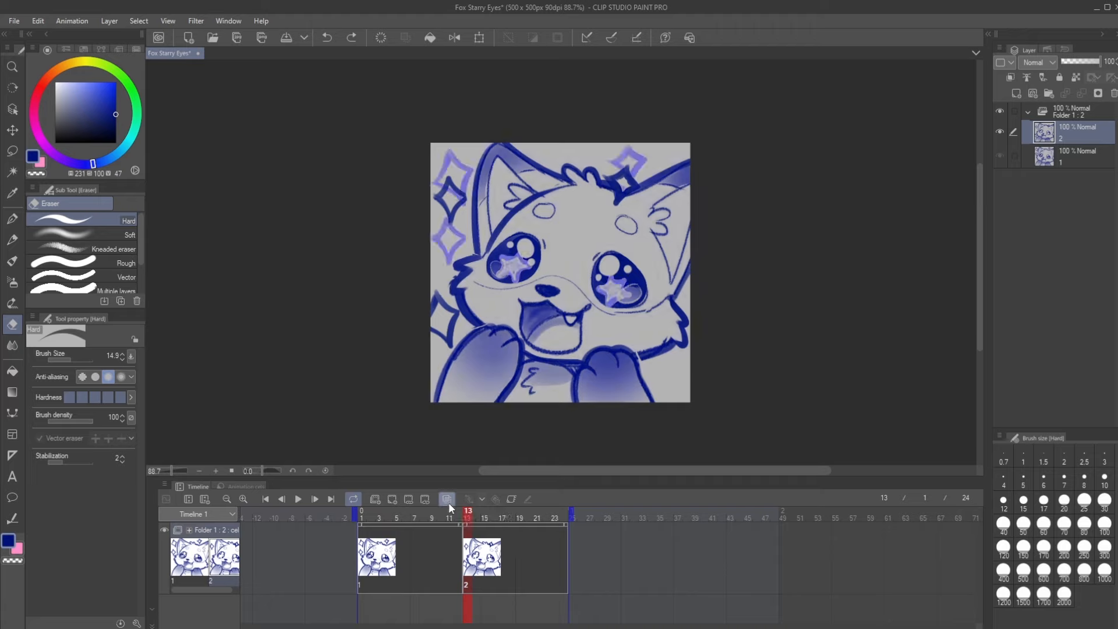
{"action": "left_click", "coordinate": [366, 515]}
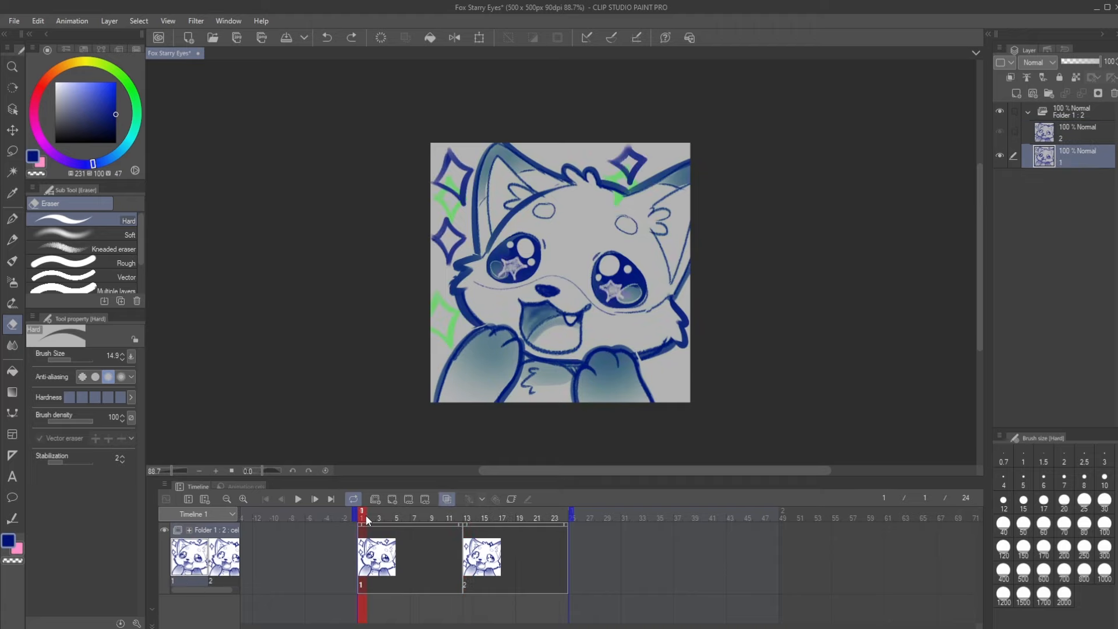
{"action": "left_click", "coordinate": [469, 518]}
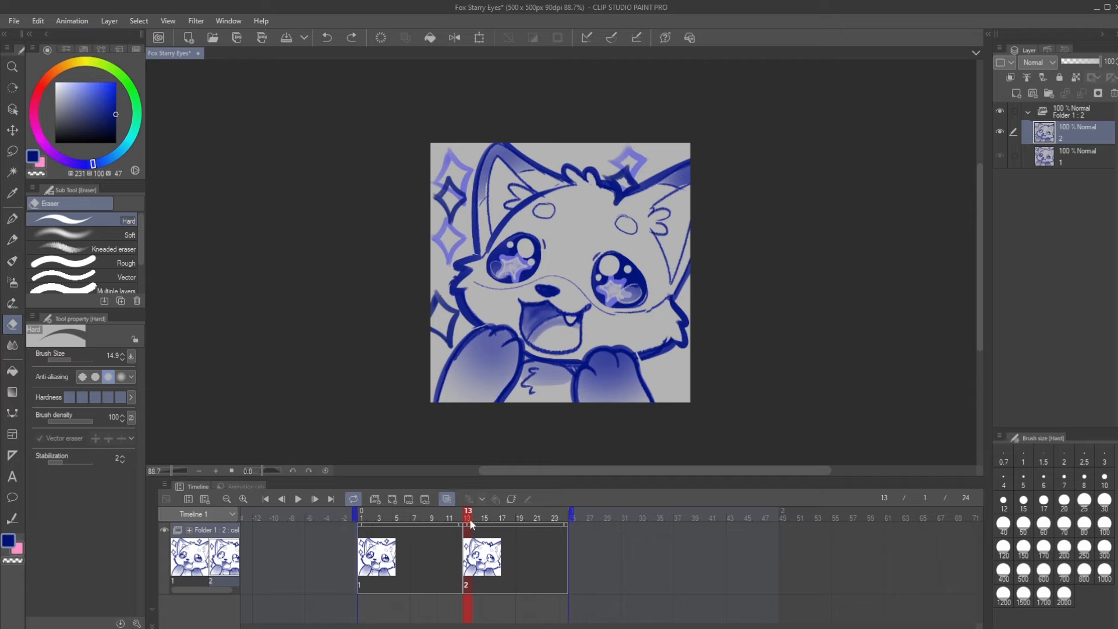
Add a new animation cel at frame 19, and try and undo a Round mixing brush stroke beside the fox's cheek.
{"action": "left_click", "coordinate": [521, 517]}
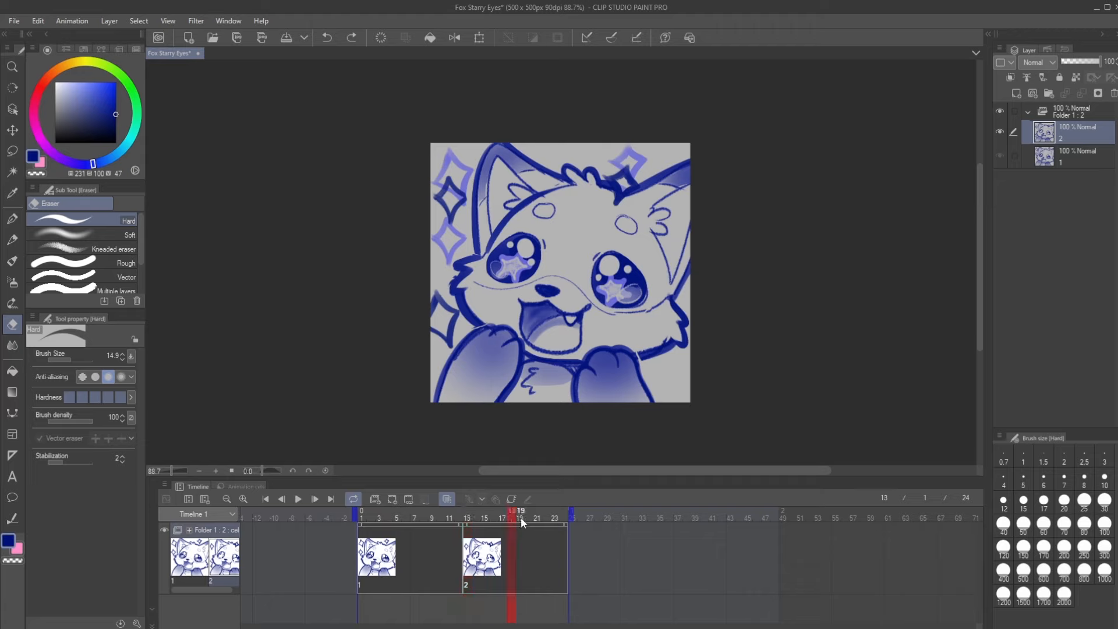
{"action": "left_click", "coordinate": [392, 499]}
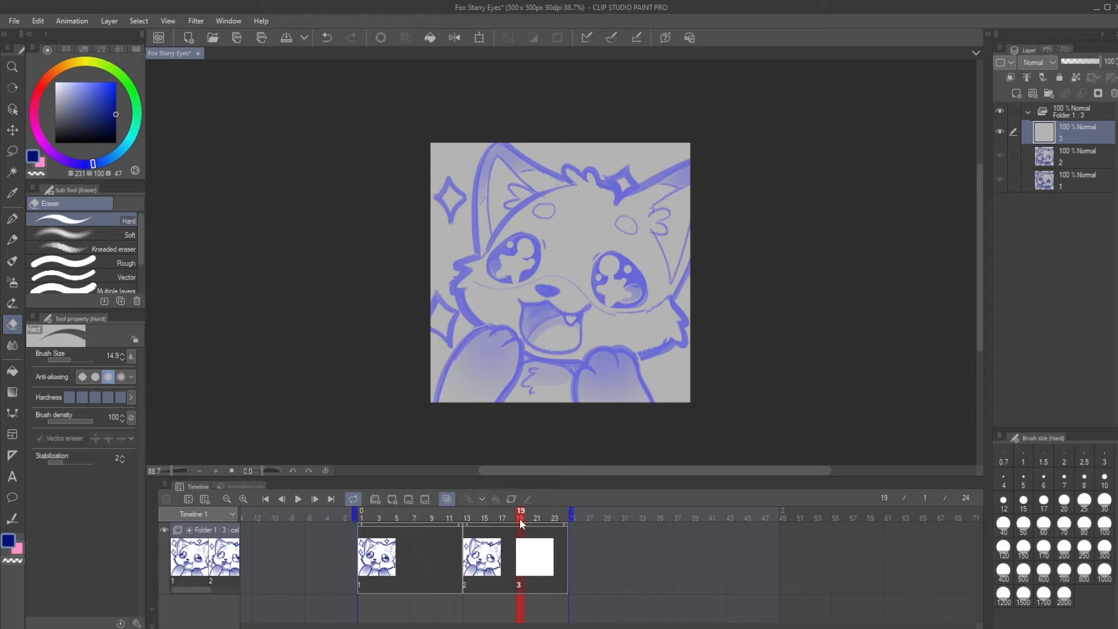
{"action": "left_click_drag", "start_coordinate": [521, 522], "coordinate": [521, 522]}
{"action": "key", "text": "b"}
{"action": "mouse_move", "coordinate": [440, 275]}
{"action": "left_mouse_down"}
{"action": "mouse_move", "coordinate": [454, 286]}
{"action": "mouse_move", "coordinate": [438, 285]}
{"action": "left_mouse_up"}
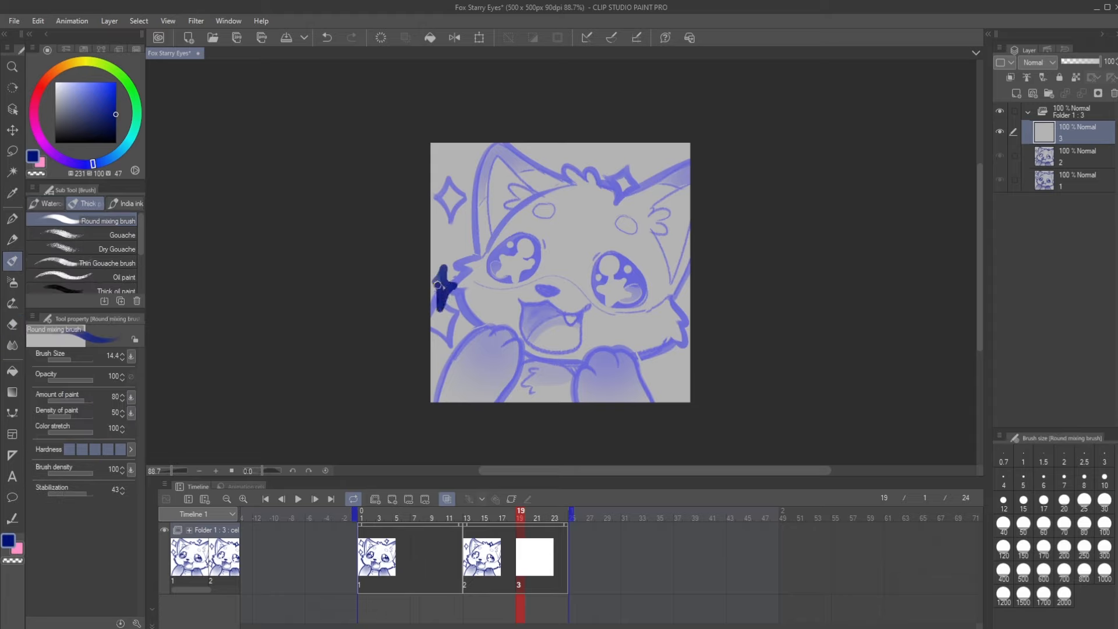
{"action": "key", "text": "ctrl+z"}
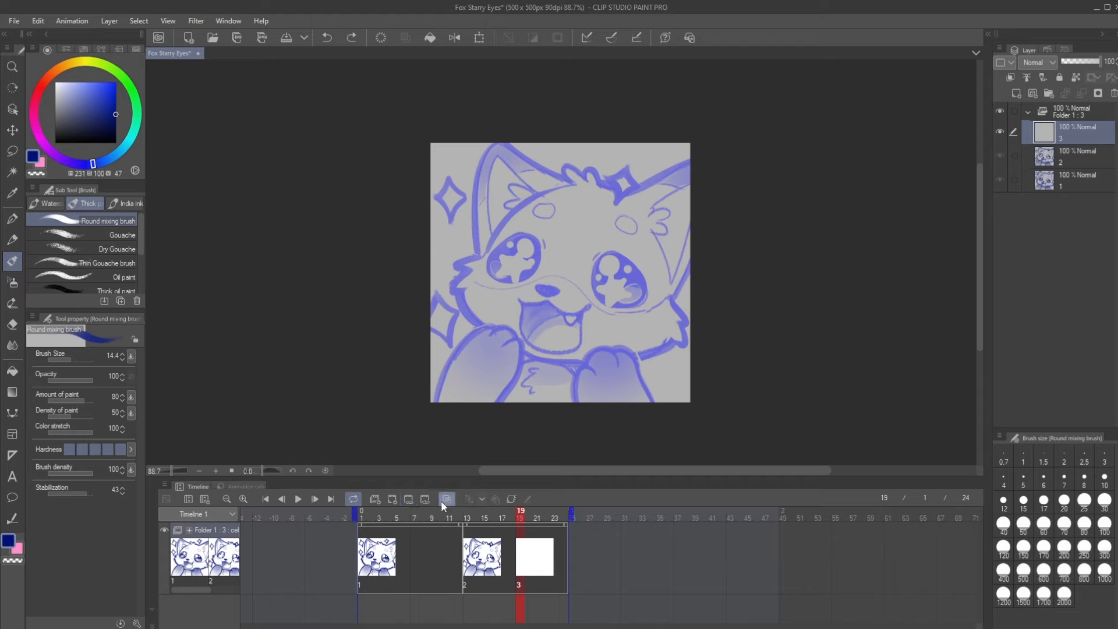
Remove the blank cel from frame 19 and create a new animation cel there.
{"action": "left_click", "coordinate": [423, 499]}
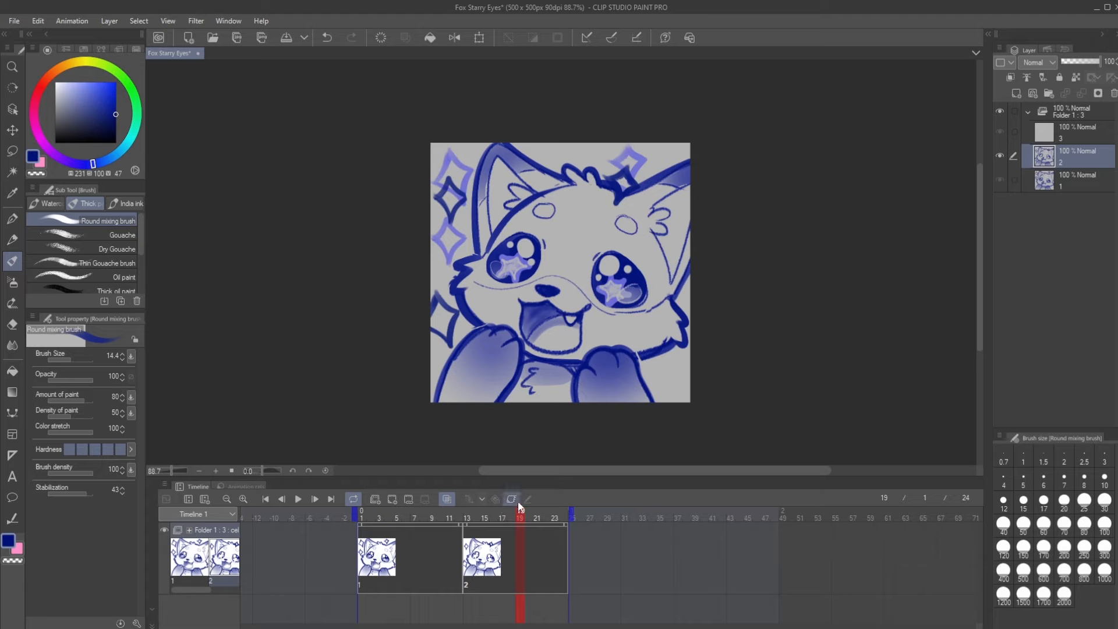
{"action": "left_click", "coordinate": [471, 520]}
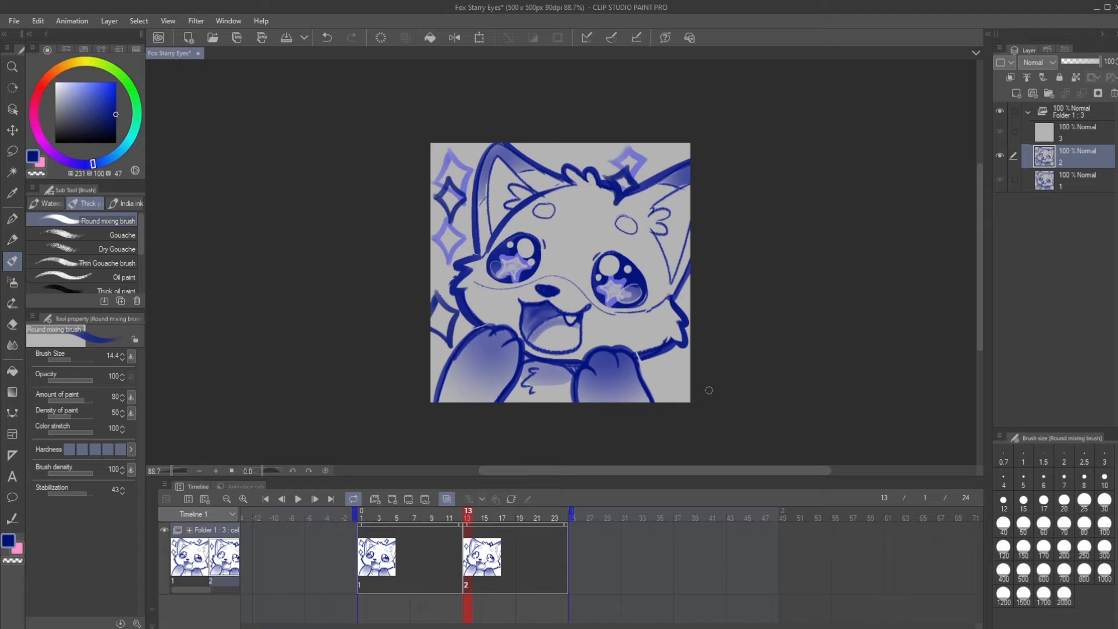
{"action": "left_click", "coordinate": [520, 520]}
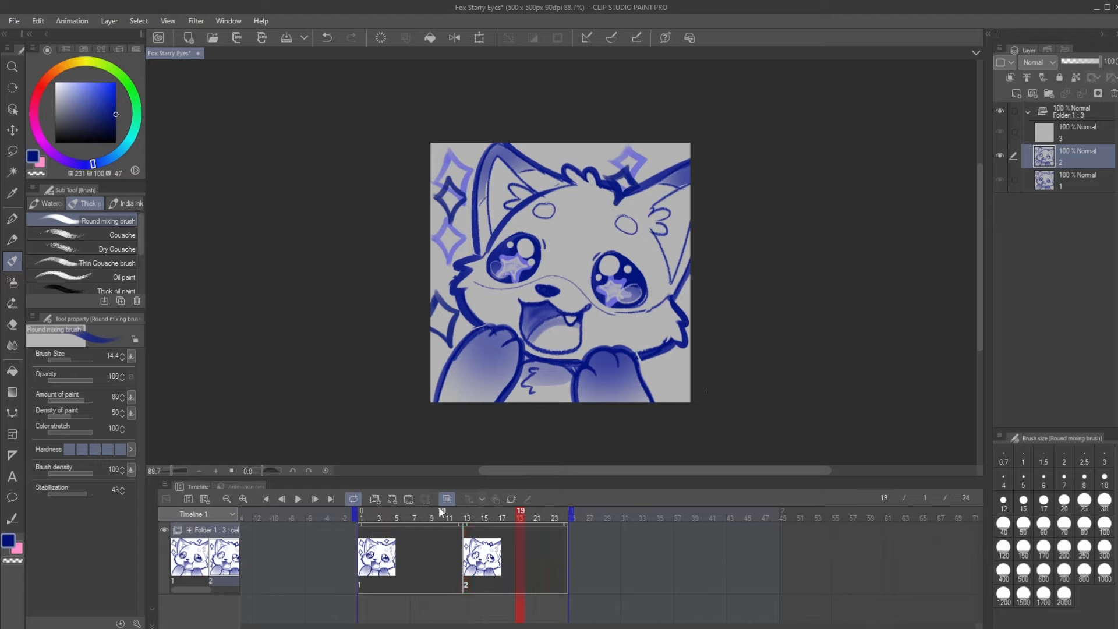
{"action": "left_click", "coordinate": [392, 499]}
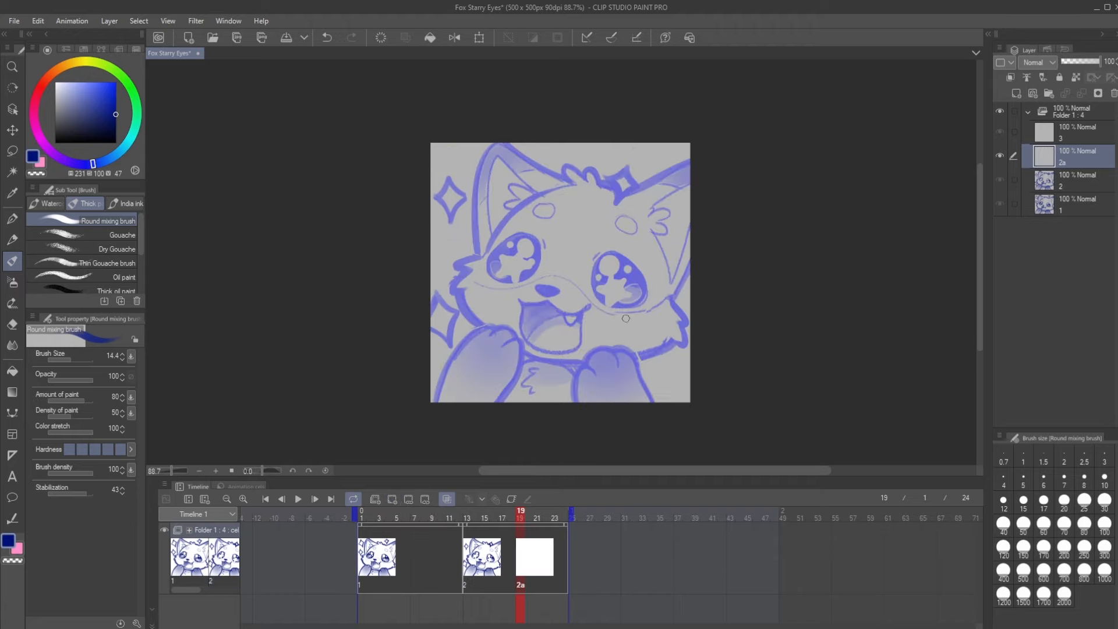
Draw a small circle on the new cel and move it over the fox's left-hand eye.
{"action": "mouse_move", "coordinate": [619, 337]}
{"action": "left_mouse_down"}
{"action": "mouse_move", "coordinate": [596, 343]}
{"action": "mouse_move", "coordinate": [608, 330]}
{"action": "left_mouse_up"}
{"action": "key", "text": "k"}
{"action": "mouse_move", "coordinate": [668, 361]}
{"action": "left_mouse_down"}
{"action": "mouse_move", "coordinate": [539, 362]}
{"action": "mouse_move", "coordinate": [532, 223]}
{"action": "mouse_move", "coordinate": [593, 193]}
{"action": "mouse_move", "coordinate": [669, 401]}
{"action": "mouse_move", "coordinate": [548, 378]}
{"action": "mouse_move", "coordinate": [655, 259]}
{"action": "mouse_move", "coordinate": [573, 214]}
{"action": "mouse_move", "coordinate": [624, 198]}
{"action": "mouse_move", "coordinate": [555, 344]}
{"action": "mouse_move", "coordinate": [688, 404]}
{"action": "mouse_move", "coordinate": [564, 292]}
{"action": "mouse_move", "coordinate": [571, 237]}
{"action": "mouse_move", "coordinate": [735, 307]}
{"action": "mouse_move", "coordinate": [553, 402]}
{"action": "mouse_move", "coordinate": [656, 315]}
{"action": "mouse_move", "coordinate": [598, 291]}
{"action": "mouse_move", "coordinate": [521, 326]}
{"action": "mouse_move", "coordinate": [599, 347]}
{"action": "left_mouse_up"}
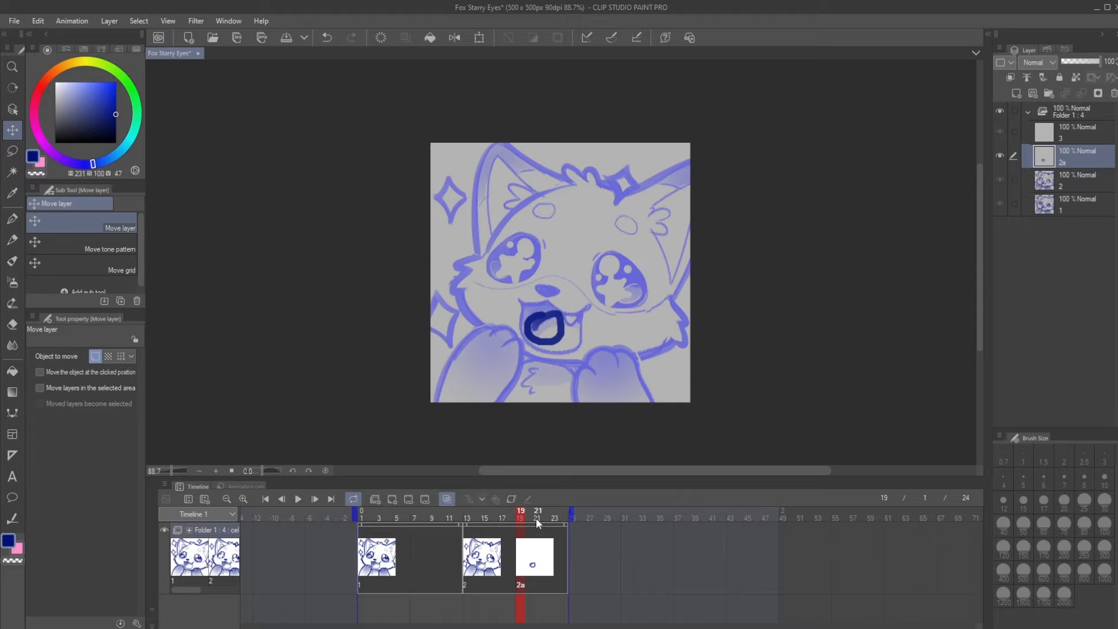
{"action": "mouse_move", "coordinate": [573, 341]}
{"action": "left_mouse_down"}
{"action": "mouse_move", "coordinate": [671, 307]}
{"action": "mouse_move", "coordinate": [552, 262]}
{"action": "left_mouse_up"}
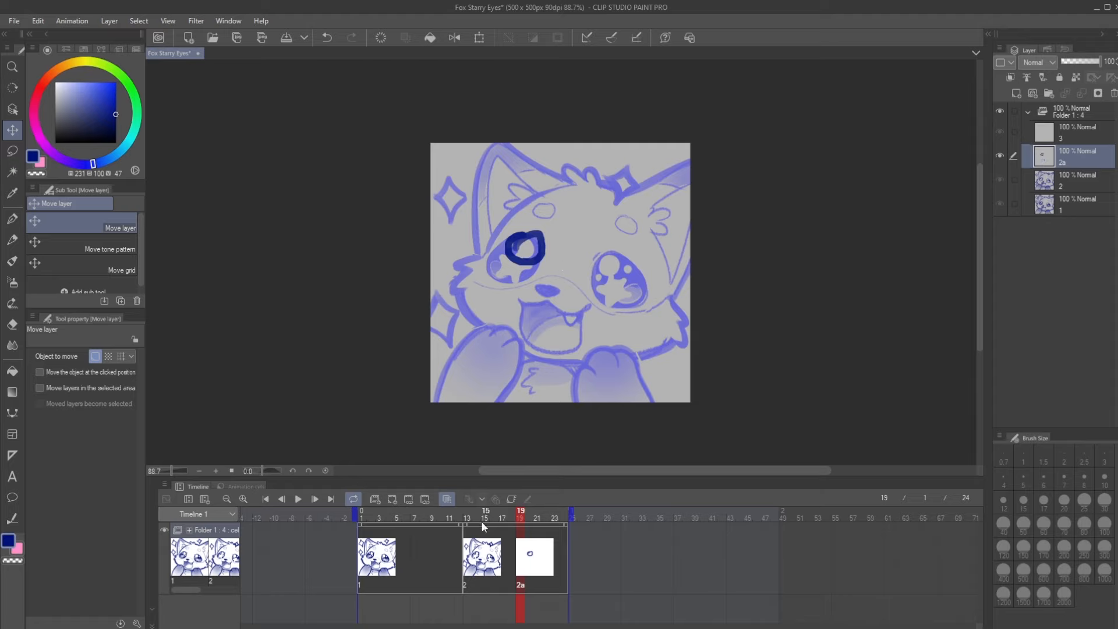
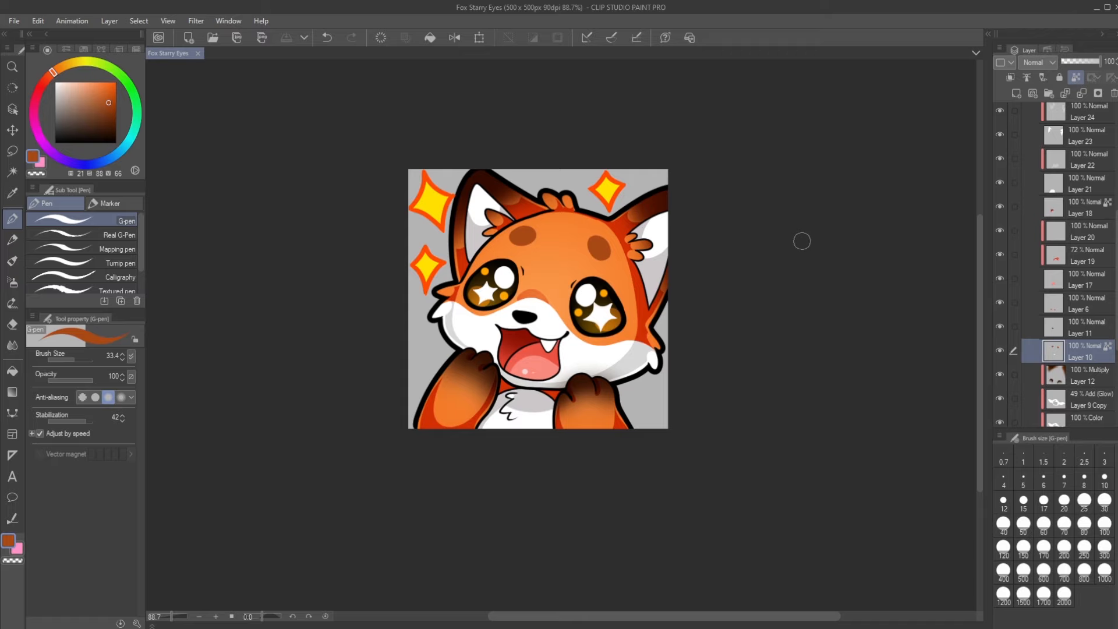
Collapse the coloured fox artwork's layer folder 3.
{"action": "scroll", "coordinate": [1090, 210], "scroll_direction": "up", "scroll_amount": 10}
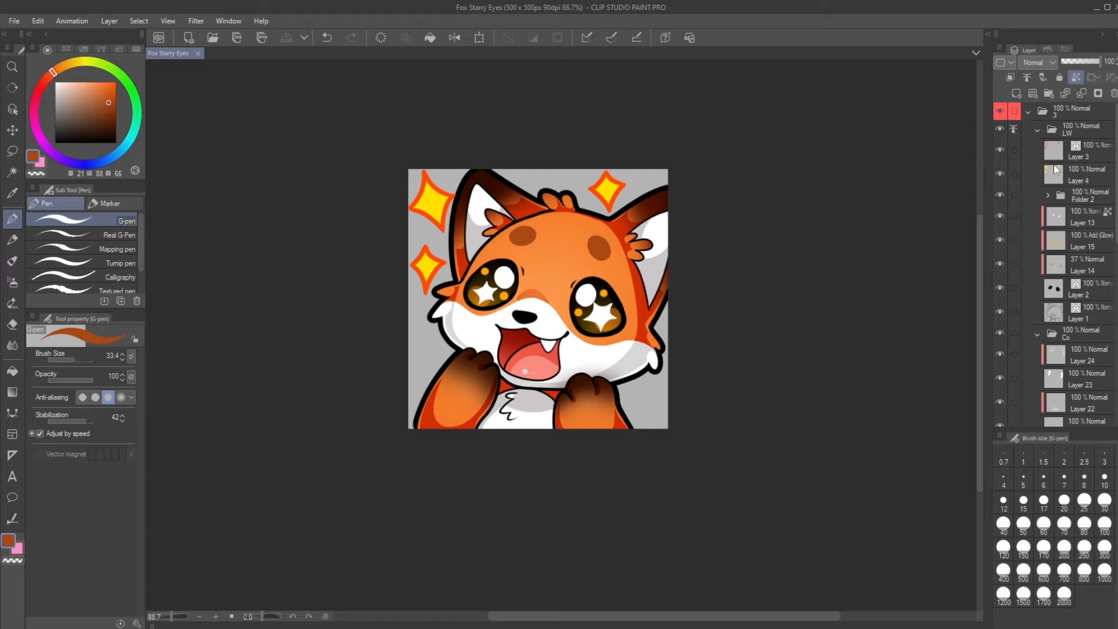
{"action": "left_click", "coordinate": [1027, 110]}
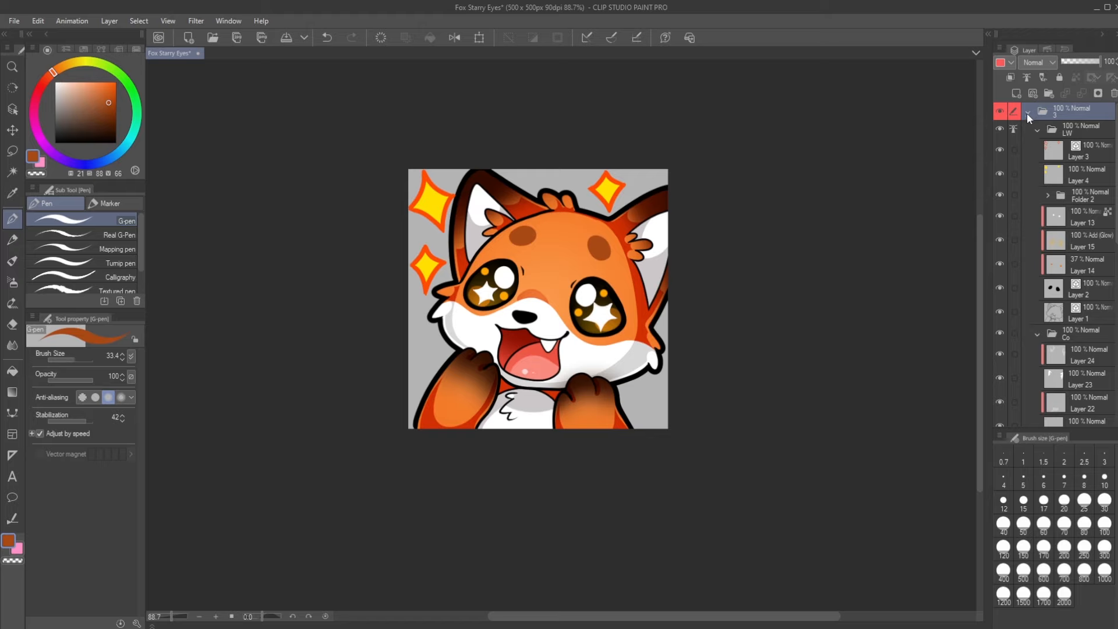
{"action": "left_click", "coordinate": [1025, 110]}
{"action": "left_click", "coordinate": [1025, 111]}
Hide the coloured artwork folder 3, and show and select the sketch animation folder, Folder 1.
{"action": "left_click", "coordinate": [1001, 111]}
{"action": "left_click", "coordinate": [1001, 111]}
{"action": "left_click", "coordinate": [1002, 110]}
{"action": "left_click", "coordinate": [1001, 111]}
{"action": "left_click", "coordinate": [1002, 112]}
{"action": "left_click", "coordinate": [1028, 110]}
{"action": "left_click", "coordinate": [1001, 129]}
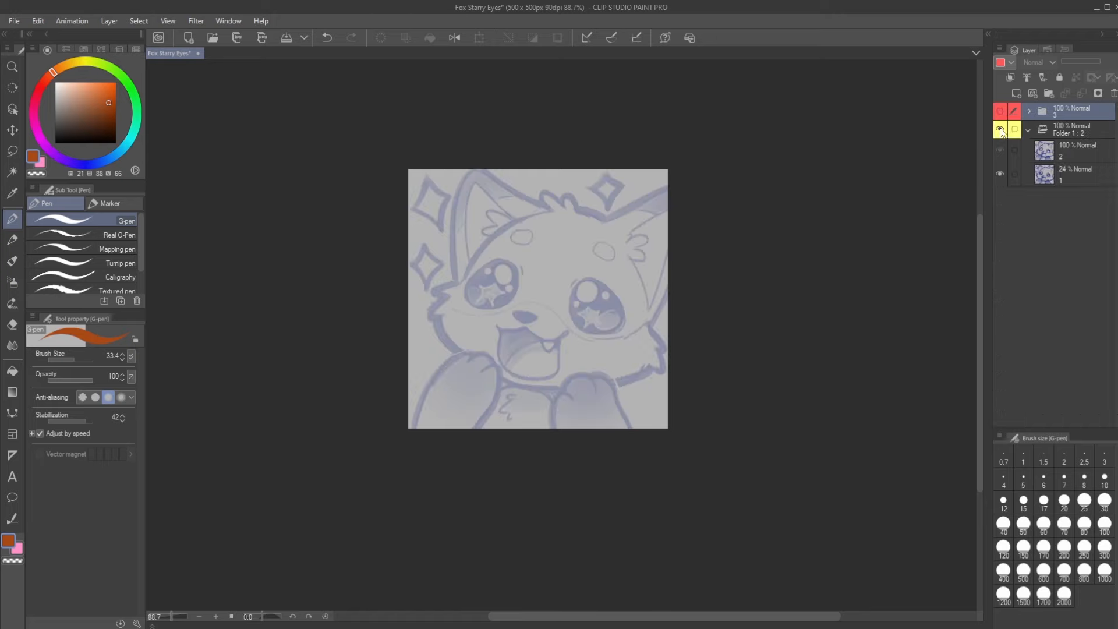
{"action": "left_click", "coordinate": [1084, 131]}
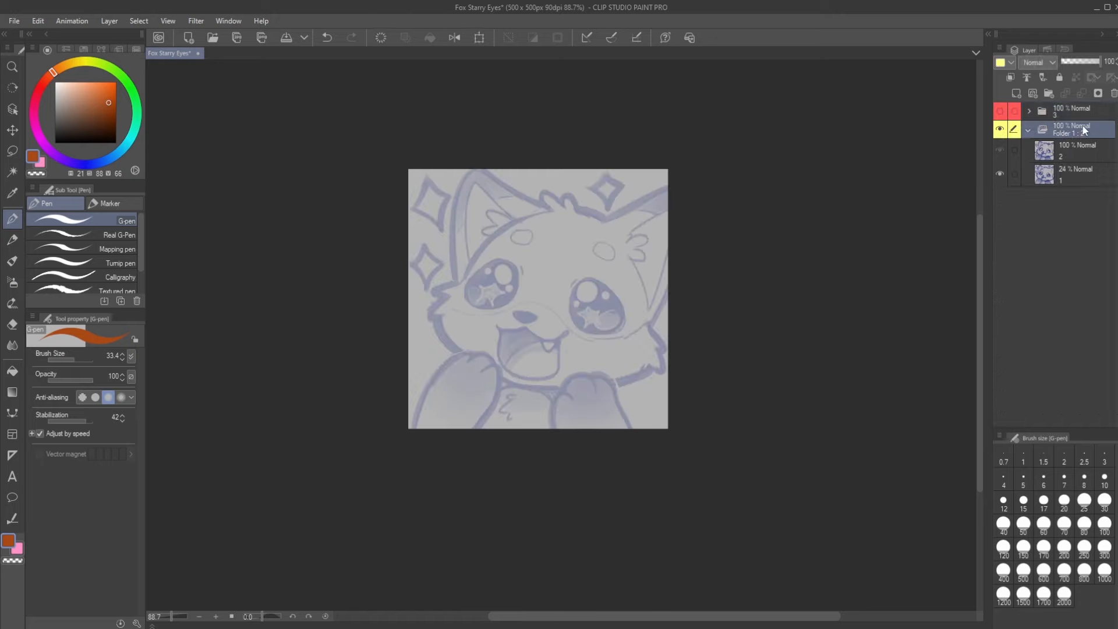
Hide the sketch Folder 1, show the coloured artwork folder 3, and collapse its LW and Co subfolders.
{"action": "left_click", "coordinate": [1001, 129]}
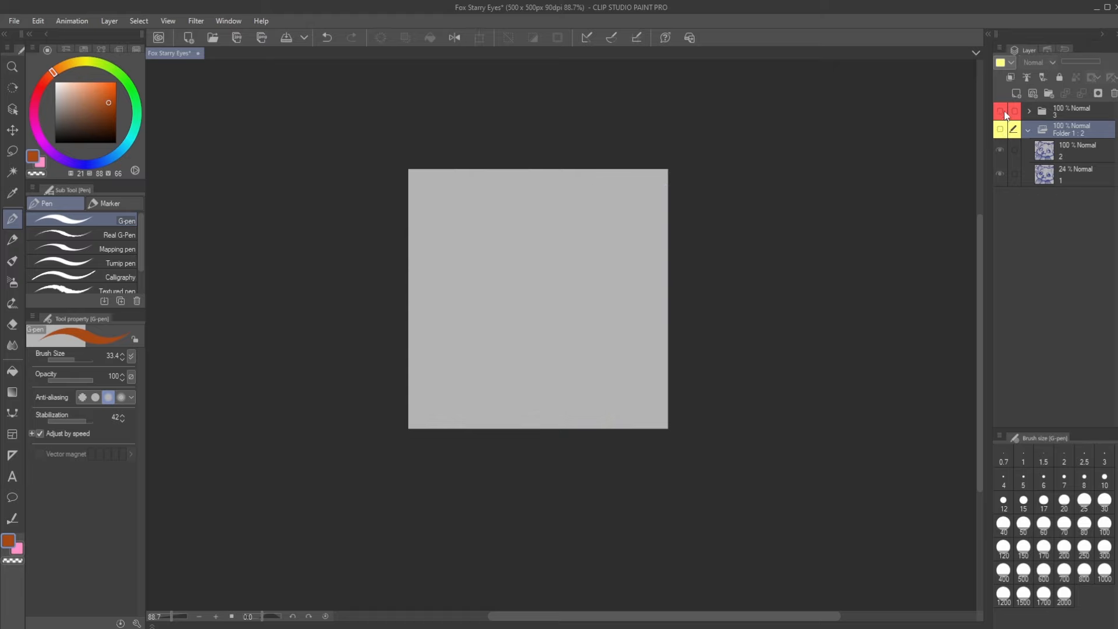
{"action": "left_click", "coordinate": [1000, 112]}
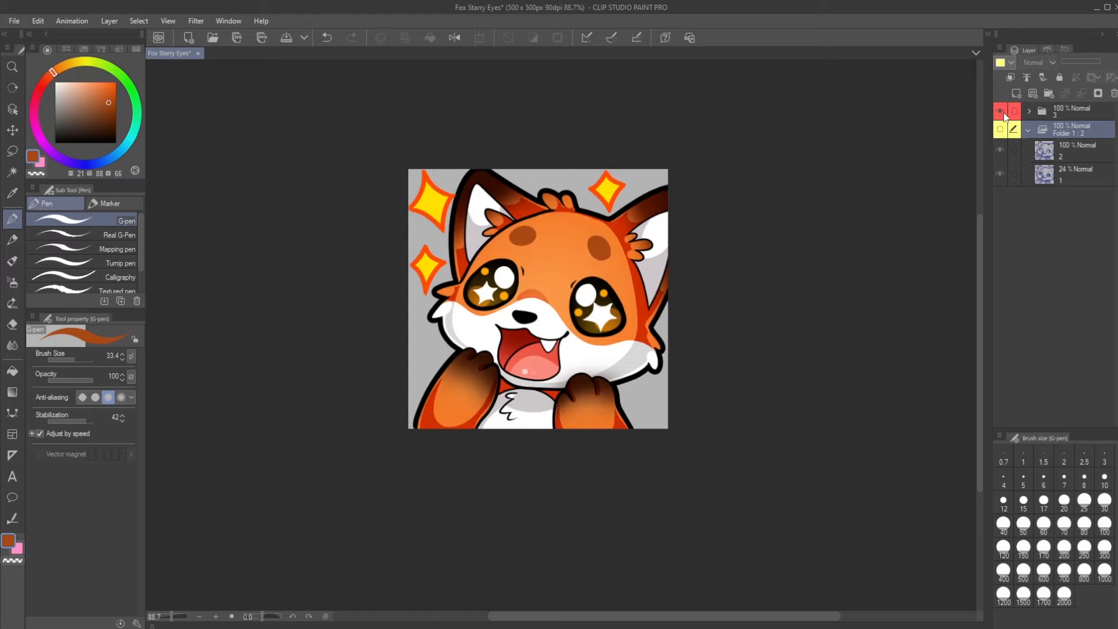
{"action": "left_click", "coordinate": [1028, 111]}
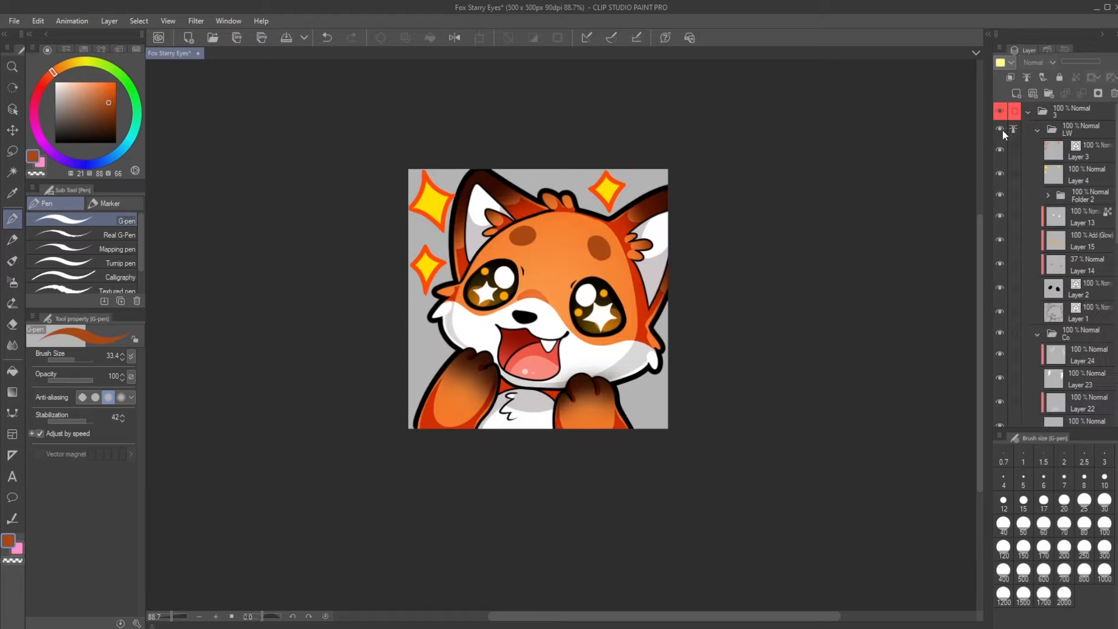
{"action": "left_click", "coordinate": [1036, 129]}
{"action": "left_click", "coordinate": [1036, 146]}
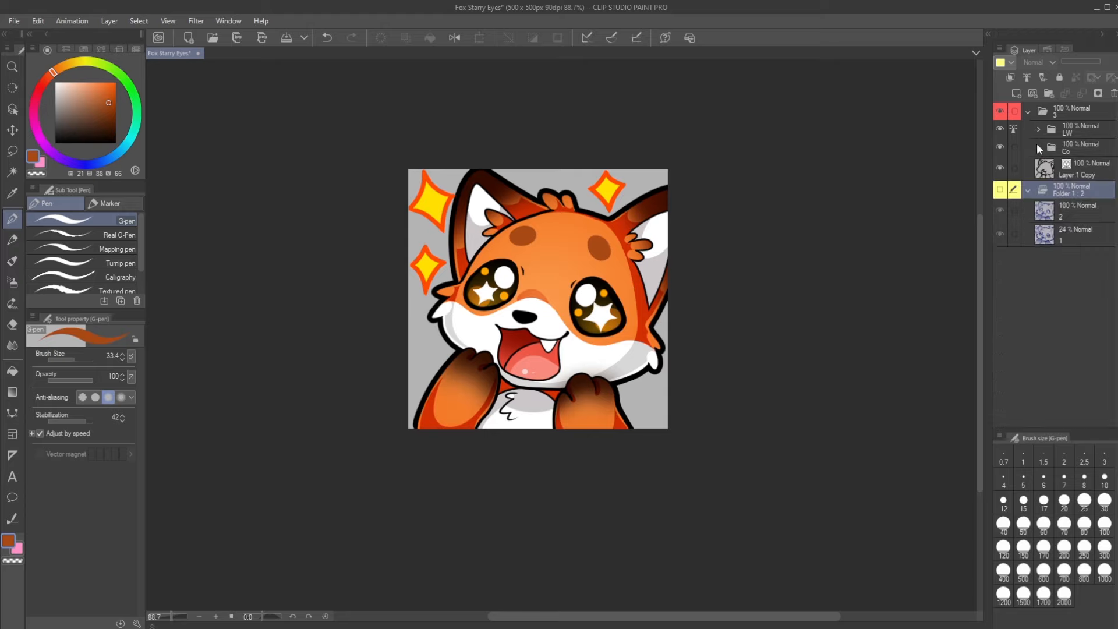
{"action": "left_click", "coordinate": [1003, 146]}
{"action": "left_click", "coordinate": [1004, 145]}
Collapse the coloured artwork folder 3 and rename it 1A.
{"action": "left_click", "coordinate": [1066, 114]}
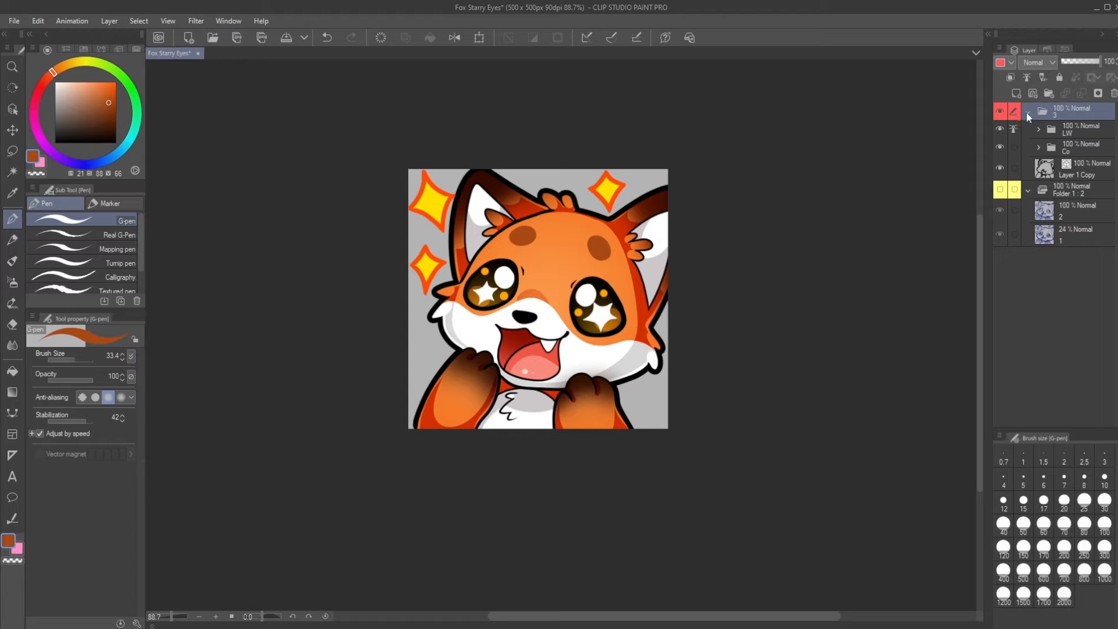
{"action": "left_click", "coordinate": [1027, 114]}
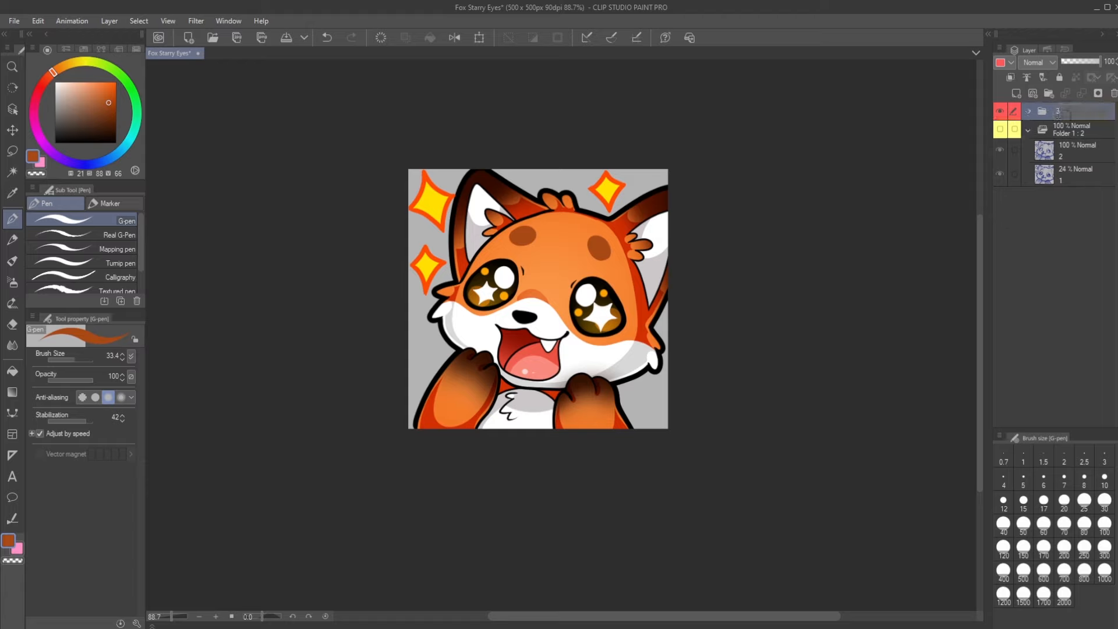
{"action": "key", "text": "Return"}
Duplicate the coloured artwork folder 1A and rename the copy 2A.
{"action": "left_click", "coordinate": [109, 22]}
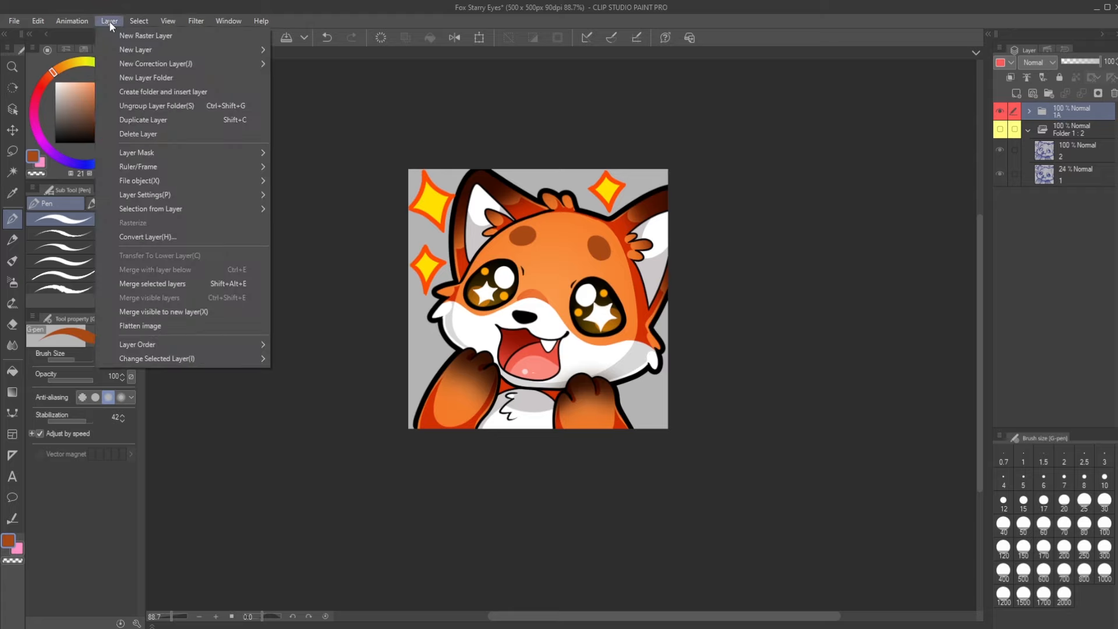
{"action": "left_click", "coordinate": [176, 121]}
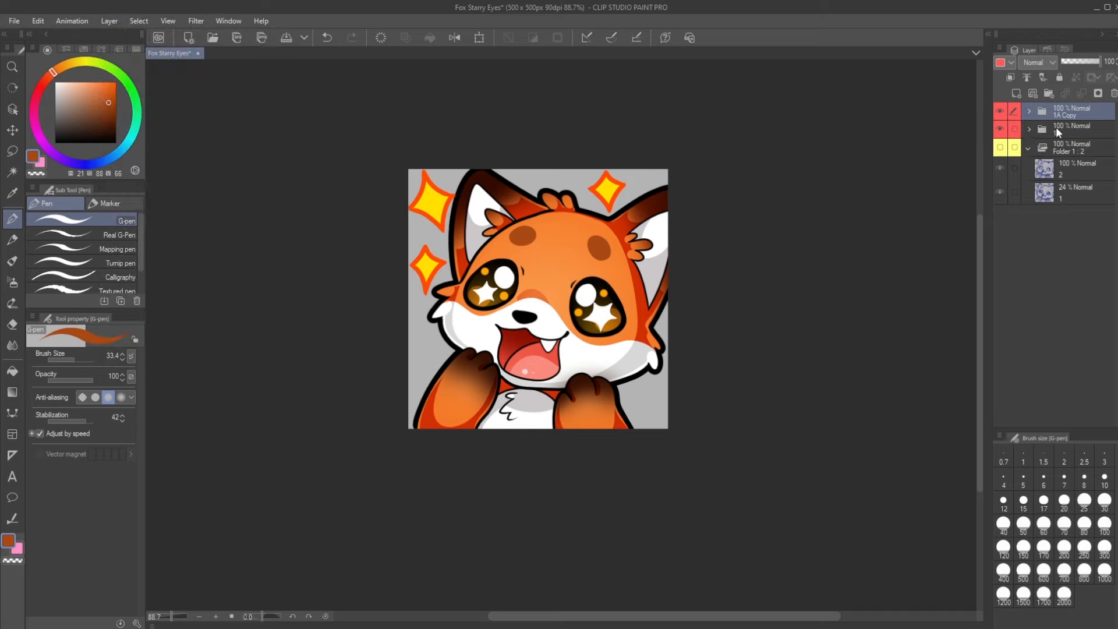
{"action": "left_click", "coordinate": [1065, 127]}
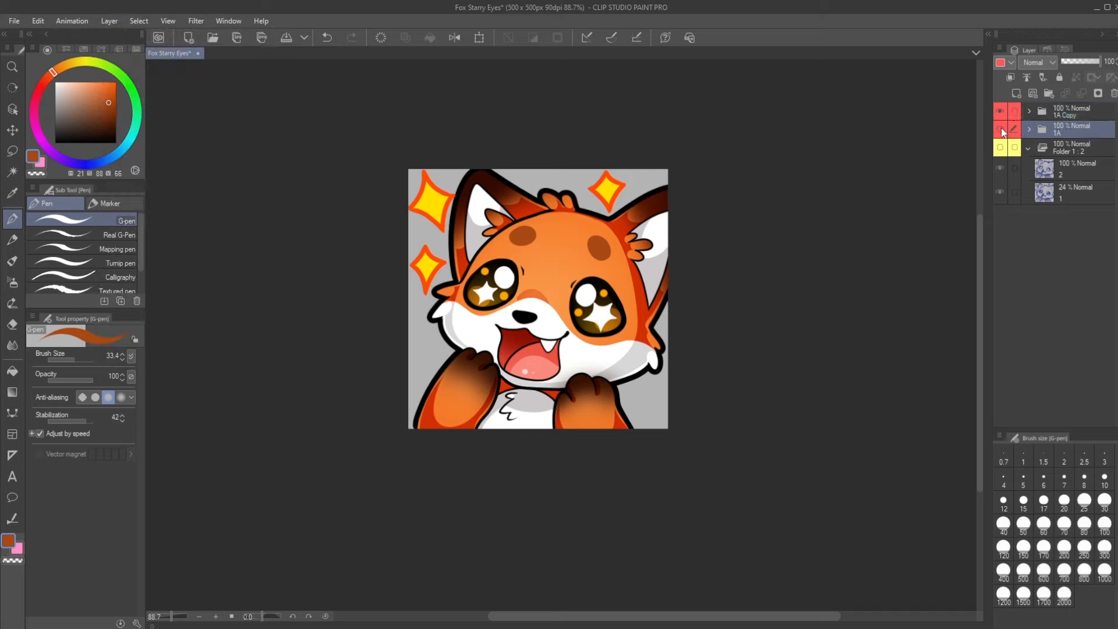
{"action": "double_click", "coordinate": [1067, 112]}
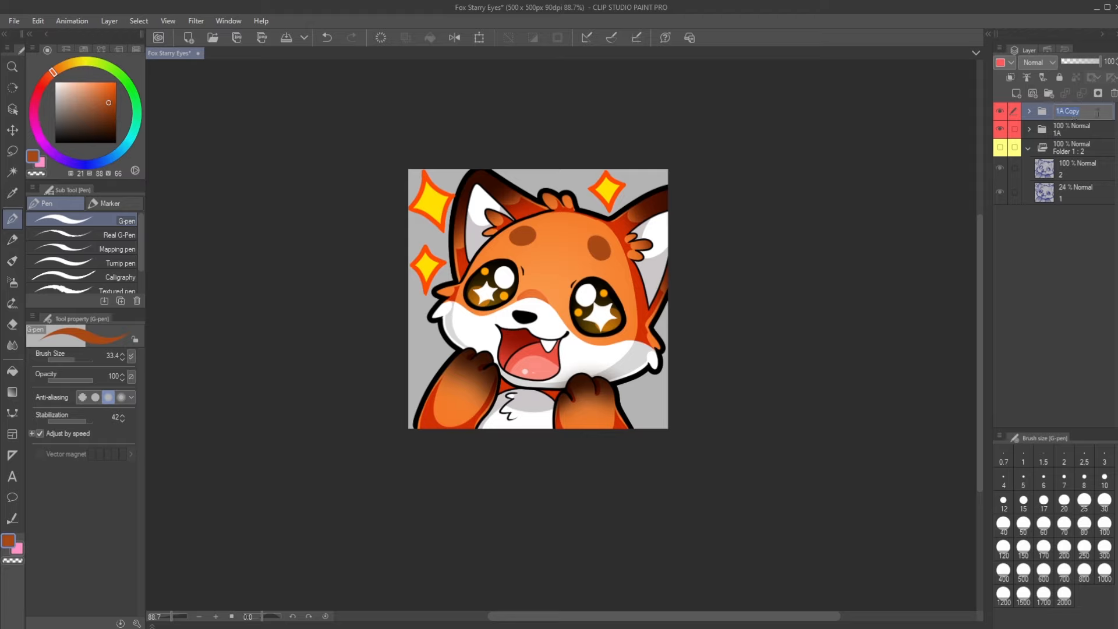
{"action": "type", "text": "2A"}
{"action": "key", "text": "Return"}
Hide artwork folder 1A, and expand folder 2A with the sketch Folder 1 shown beneath it.
{"action": "left_click", "coordinate": [1077, 133]}
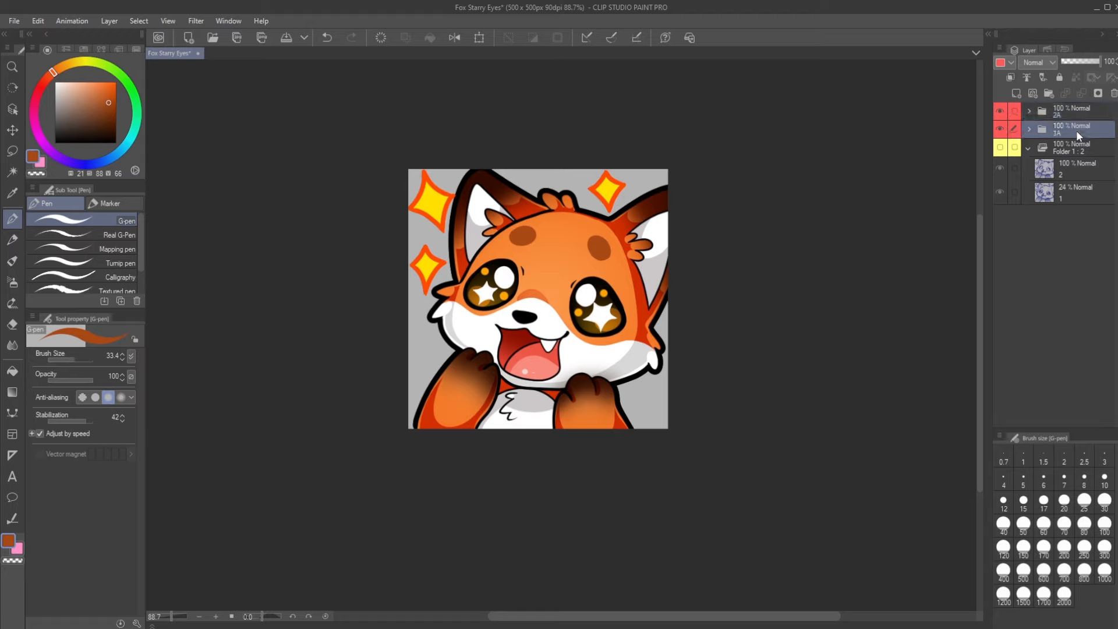
{"action": "left_click", "coordinate": [1003, 128]}
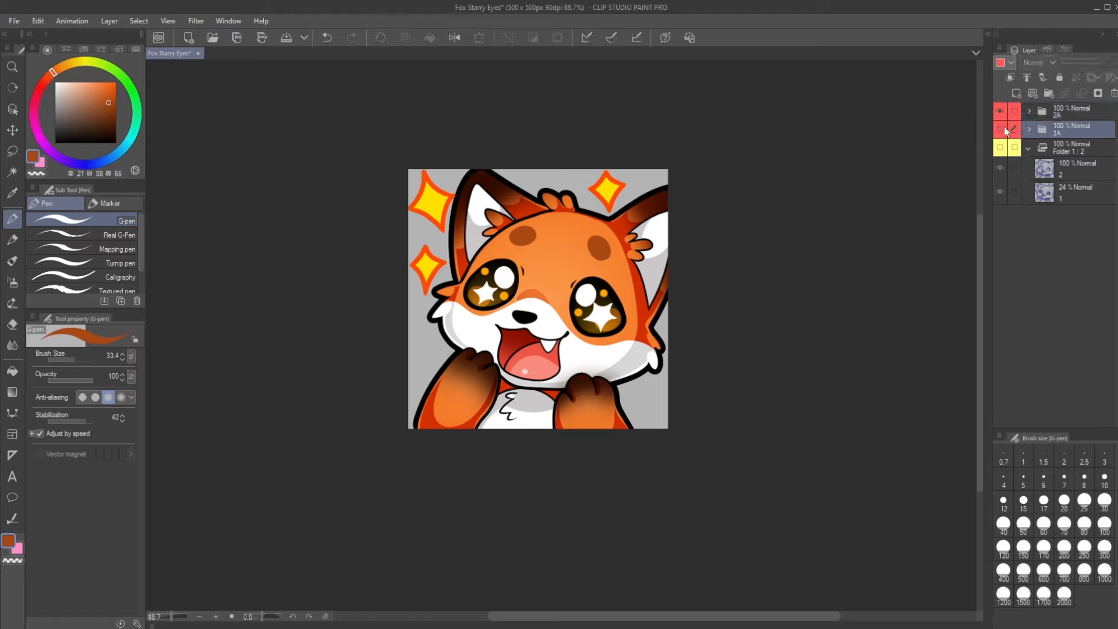
{"action": "left_click", "coordinate": [1000, 128]}
{"action": "left_click", "coordinate": [1000, 128]}
{"action": "left_click", "coordinate": [1001, 130]}
{"action": "left_click", "coordinate": [1001, 130]}
{"action": "left_click", "coordinate": [1029, 110]}
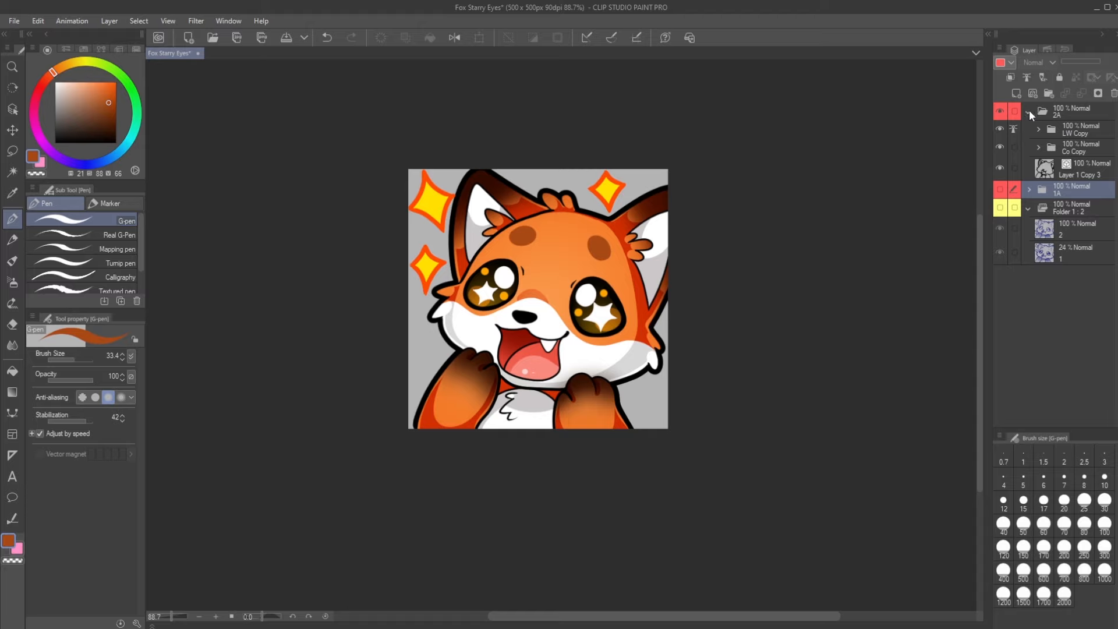
{"action": "left_click", "coordinate": [1000, 208]}
Display and enlarge the animation timeline, and move the playhead to frame 7.
{"action": "left_click", "coordinate": [151, 625]}
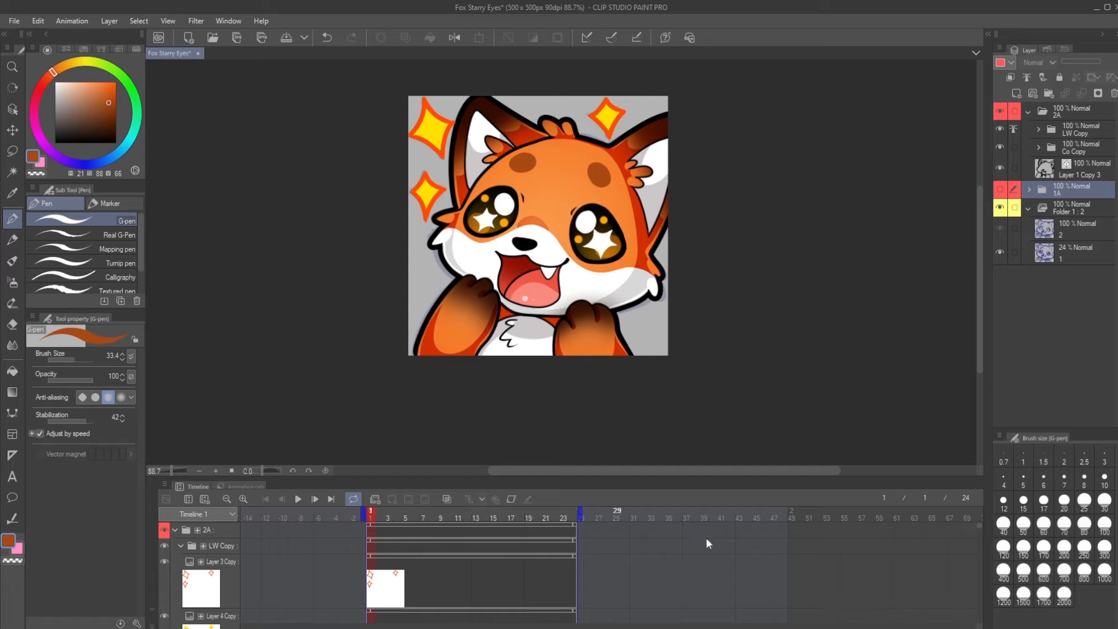
{"action": "left_click_drag", "start_coordinate": [438, 477], "coordinate": [461, 400]}
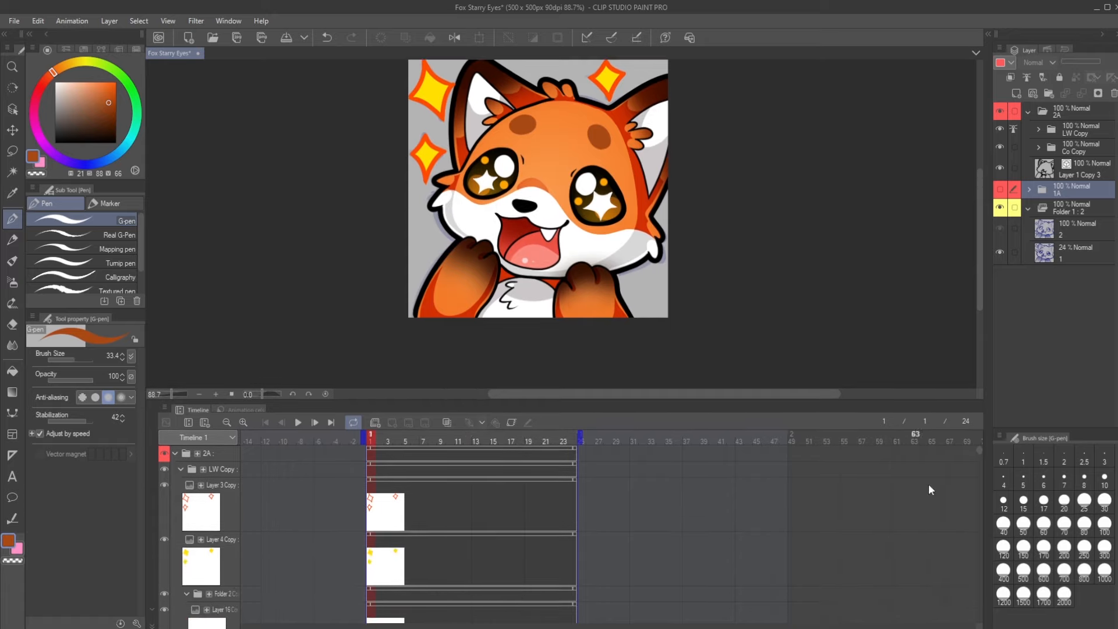
{"action": "left_click_drag", "start_coordinate": [978, 451], "coordinate": [973, 444]}
{"action": "left_click", "coordinate": [387, 437]}
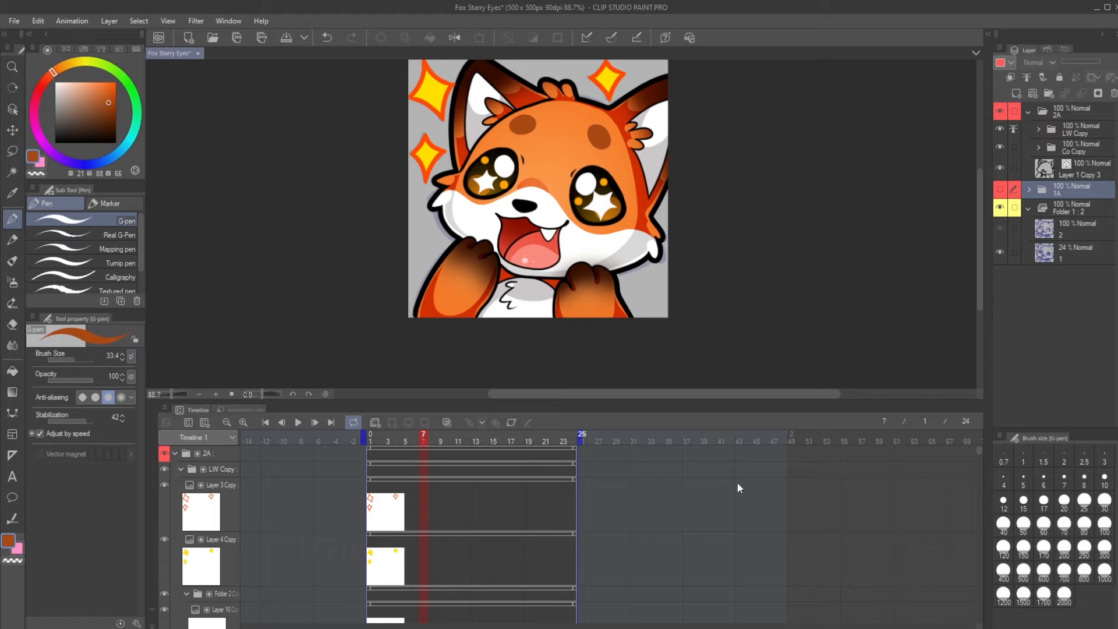
{"action": "left_click_drag", "start_coordinate": [977, 449], "coordinate": [958, 586]}
Collapse the sketch Folder 1 and move it above artwork folder 2A in the layer stack.
{"action": "left_click", "coordinate": [1027, 208]}
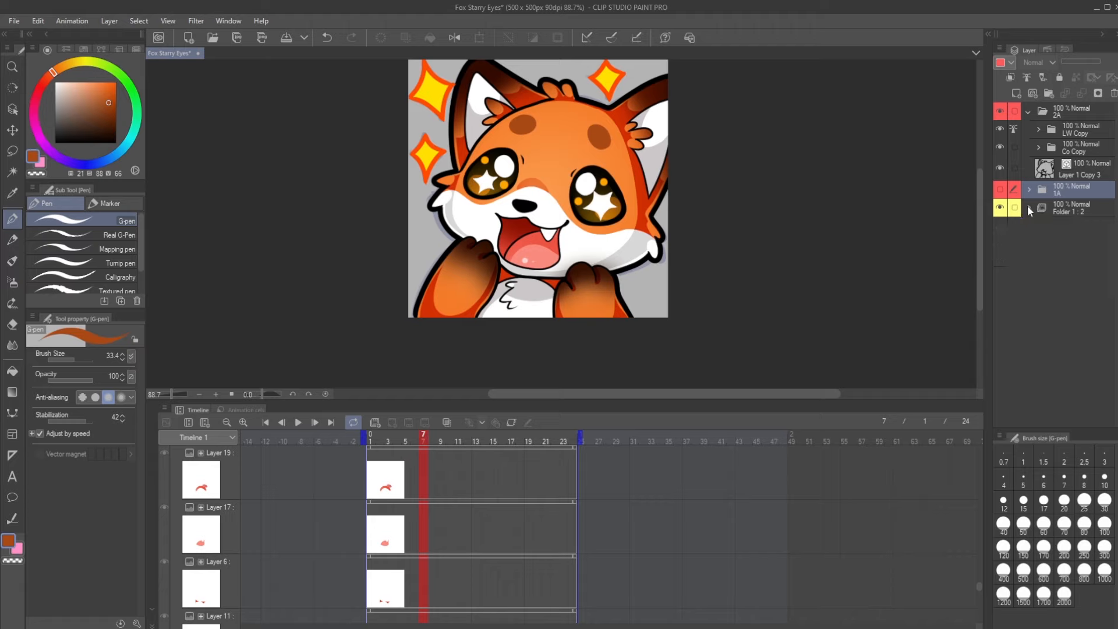
{"action": "left_click", "coordinate": [1071, 211]}
{"action": "left_click_drag", "start_coordinate": [1077, 212], "coordinate": [1052, 108]}
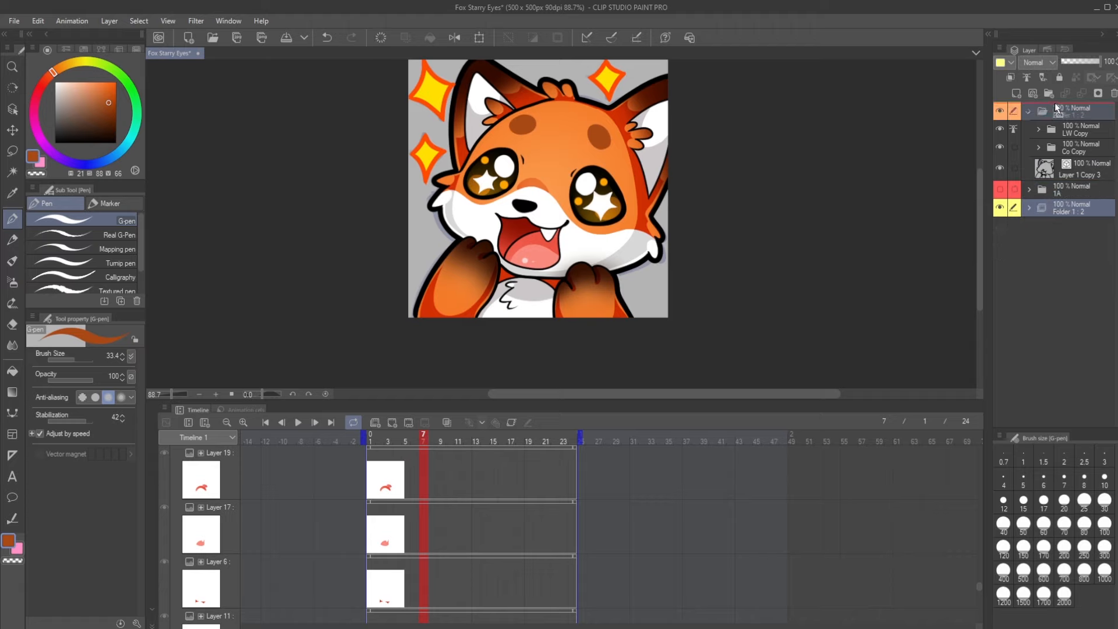
{"action": "scroll", "coordinate": [747, 508], "scroll_direction": "up", "scroll_amount": 10}
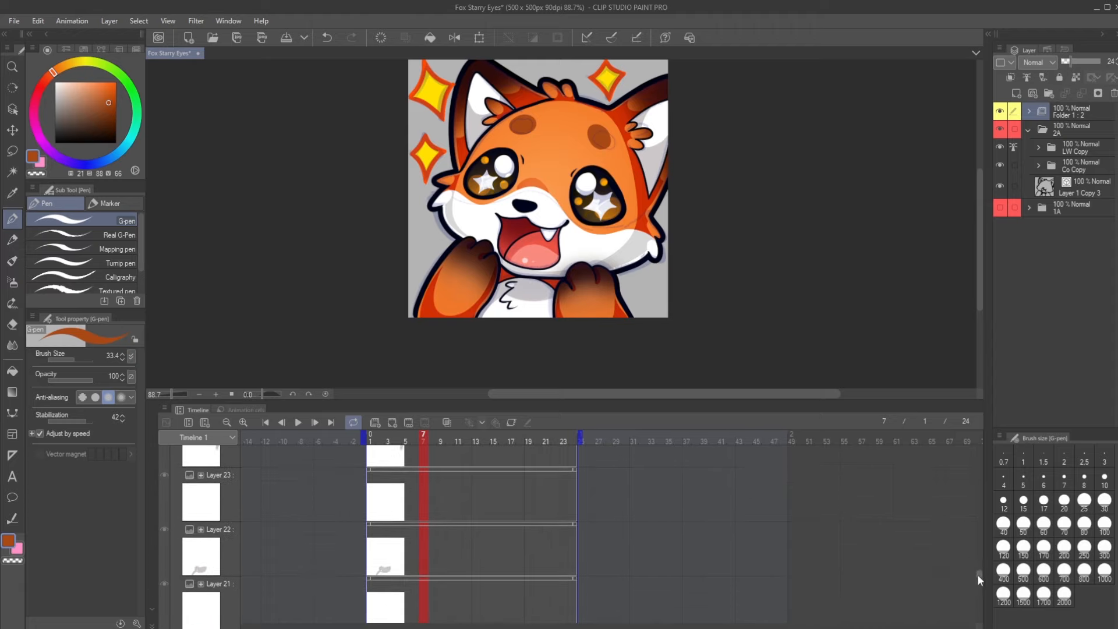
{"action": "left_click_drag", "start_coordinate": [977, 574], "coordinate": [970, 435]}
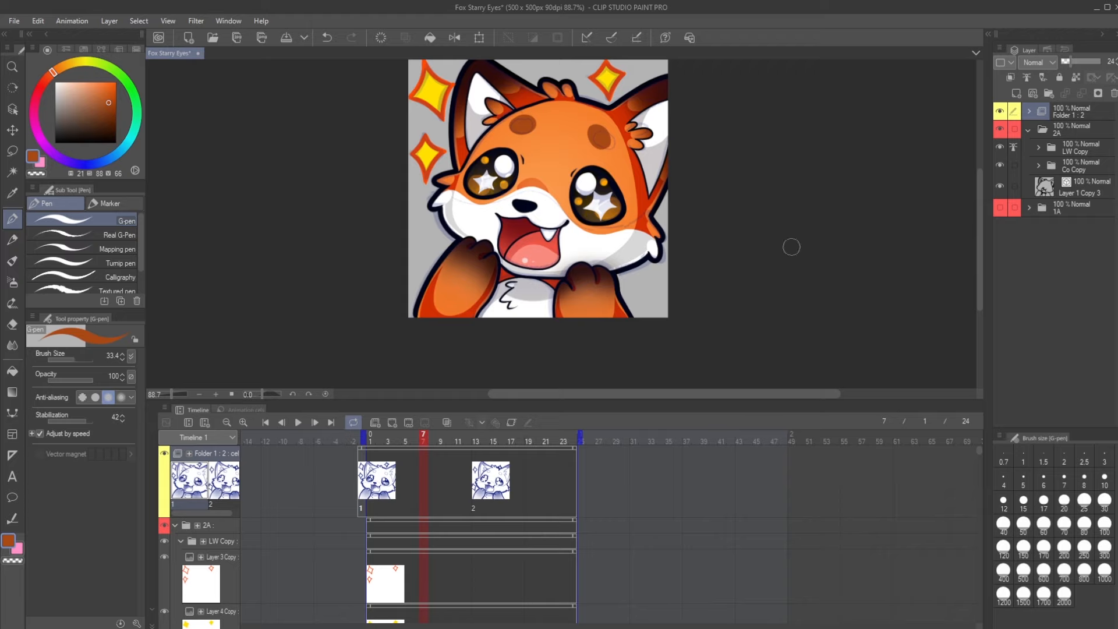
Compare the sketch with the coloured fox by hiding and reshowing artwork folder 2A.
{"action": "left_click", "coordinate": [1000, 129]}
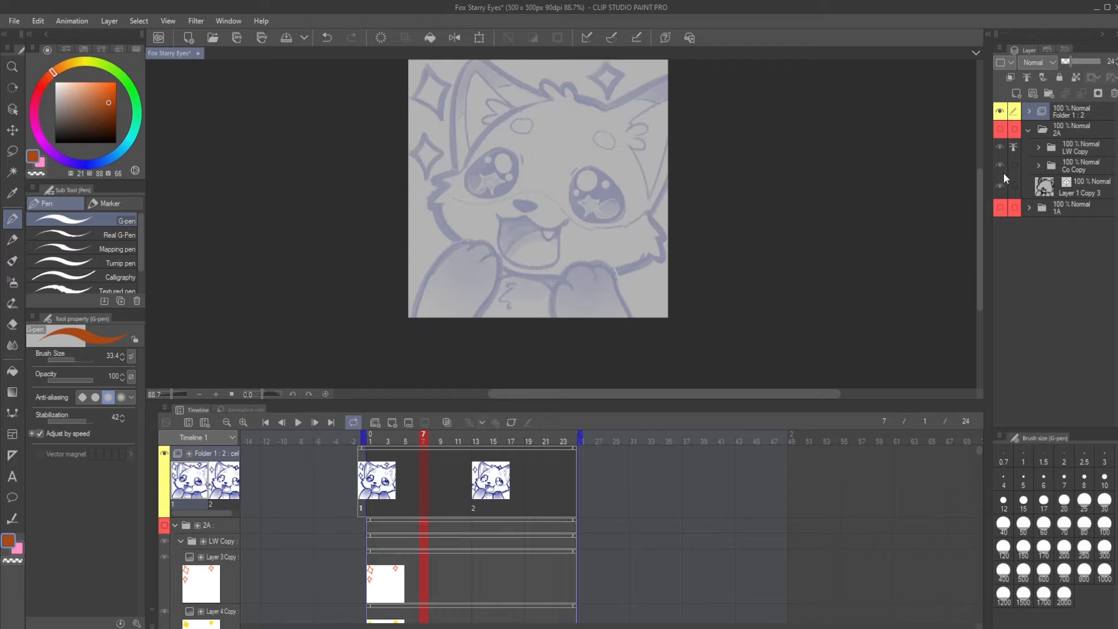
{"action": "left_click", "coordinate": [1000, 130]}
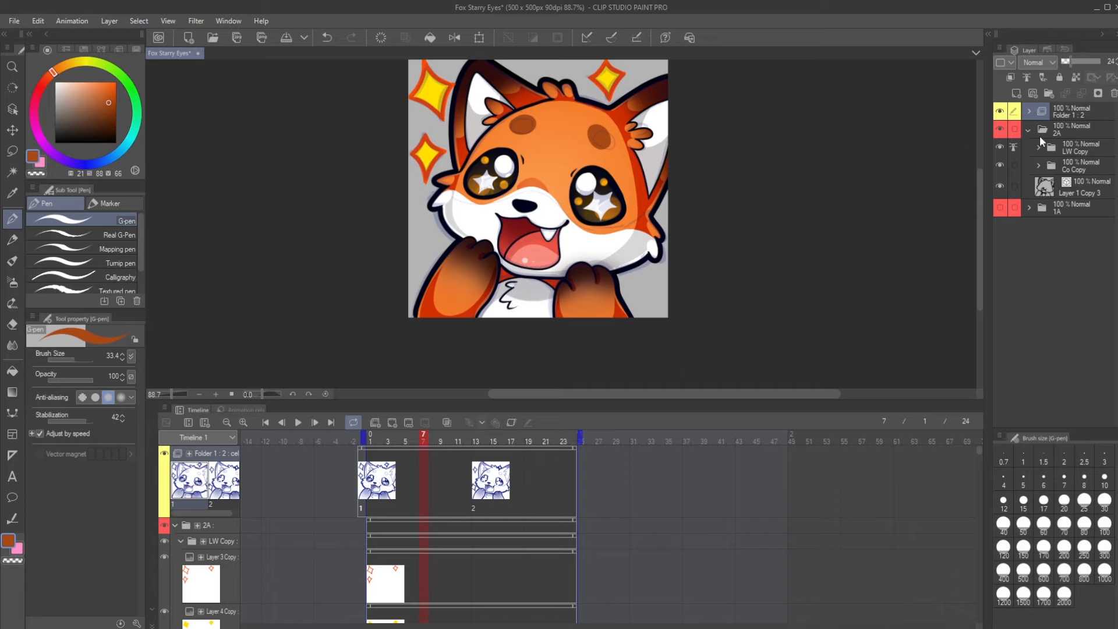
{"action": "left_click", "coordinate": [1096, 116]}
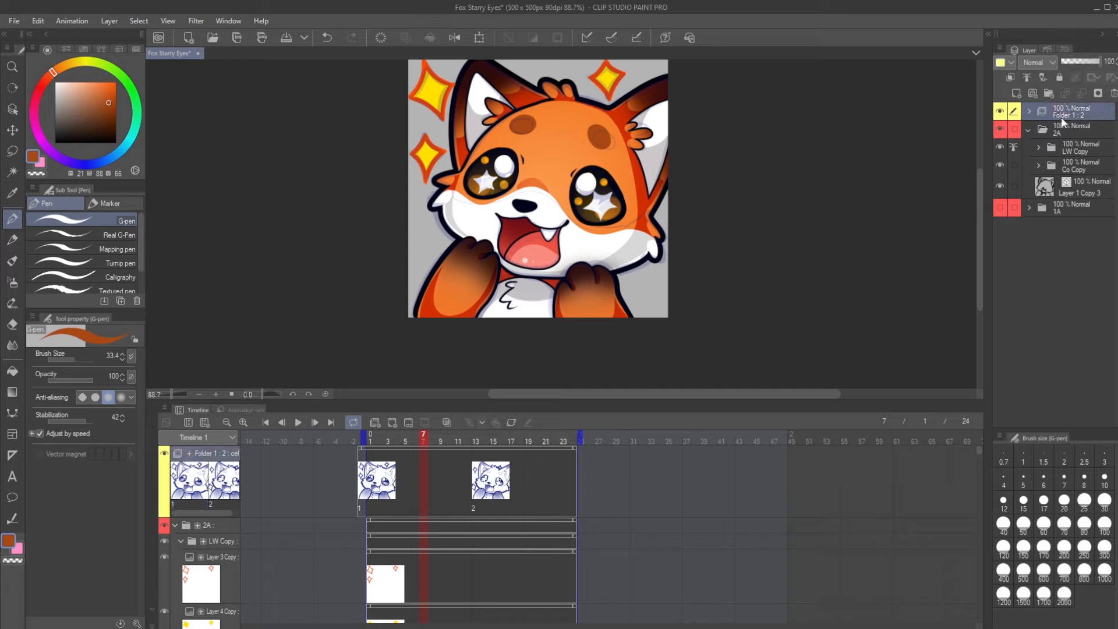
{"action": "scroll", "coordinate": [555, 230], "scroll_direction": "up", "scroll_amount": 3}
{"action": "scroll", "coordinate": [574, 262], "scroll_direction": "down", "scroll_amount": 8}
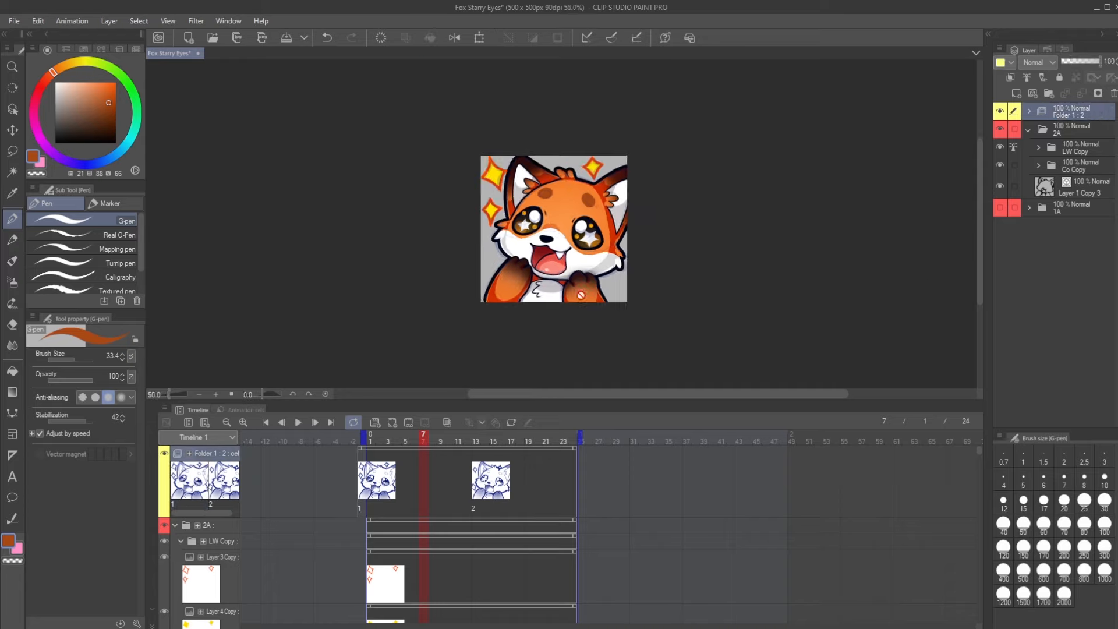
{"action": "scroll", "coordinate": [556, 233], "scroll_direction": "up", "scroll_amount": 6}
{"action": "scroll", "coordinate": [533, 228], "scroll_direction": "down", "scroll_amount": 2}
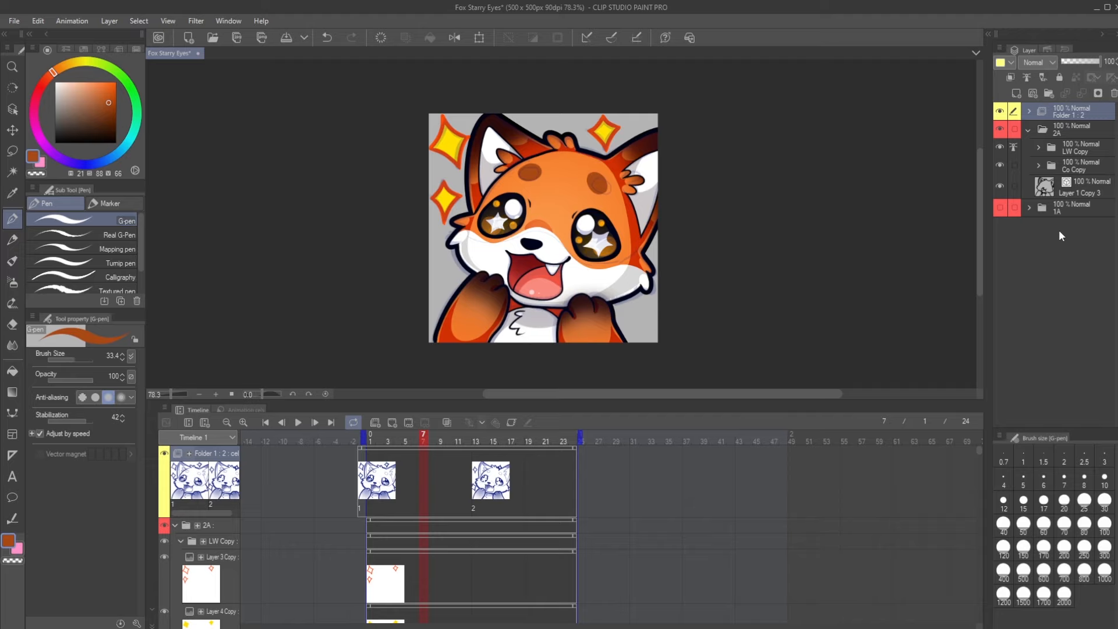
Select the sketch Folder 1 and go to frame 13 on the timeline.
{"action": "left_click", "coordinate": [1033, 129]}
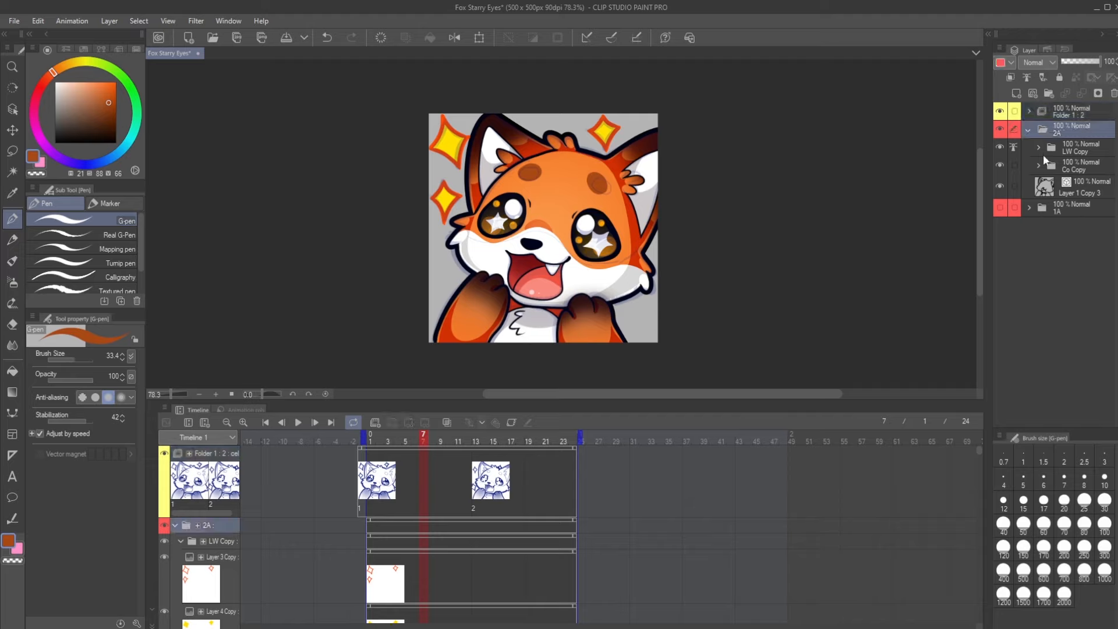
{"action": "left_click", "coordinate": [1070, 113]}
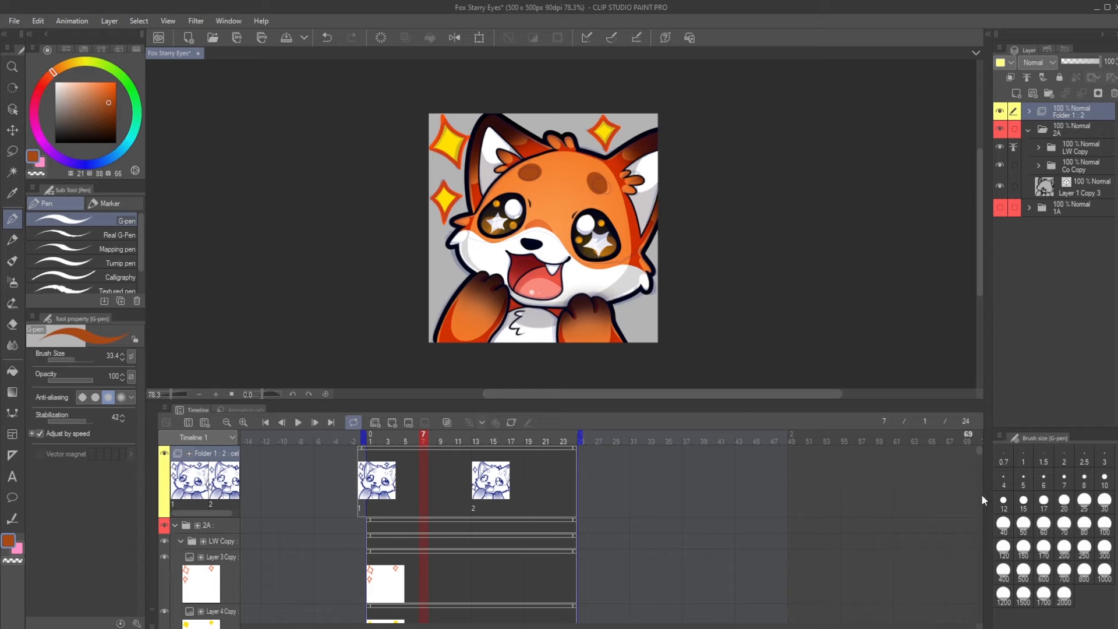
{"action": "mouse_move", "coordinate": [979, 448]}
{"action": "left_mouse_down"}
{"action": "mouse_move", "coordinate": [986, 473]}
{"action": "mouse_move", "coordinate": [979, 446]}
{"action": "left_mouse_up"}
{"action": "left_click", "coordinate": [477, 440]}
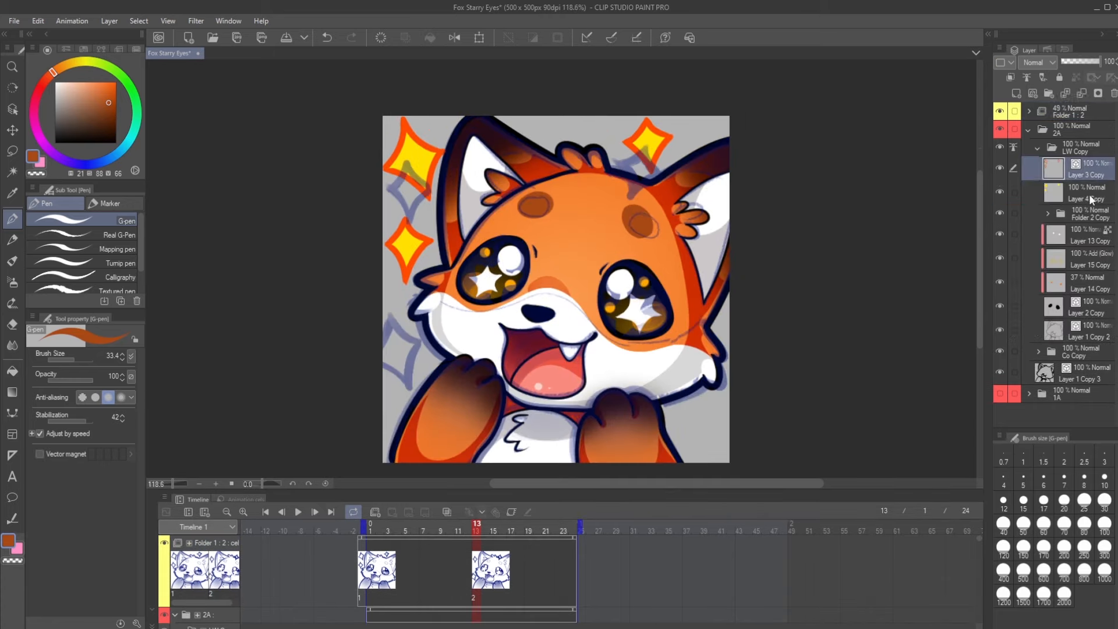
Select Layer 4 Copy along with Layer 3 Copy and toggle their visibility to identify the background star fills and outlines.
{"action": "left_click", "coordinate": [1089, 193], "text": "ctrl"}
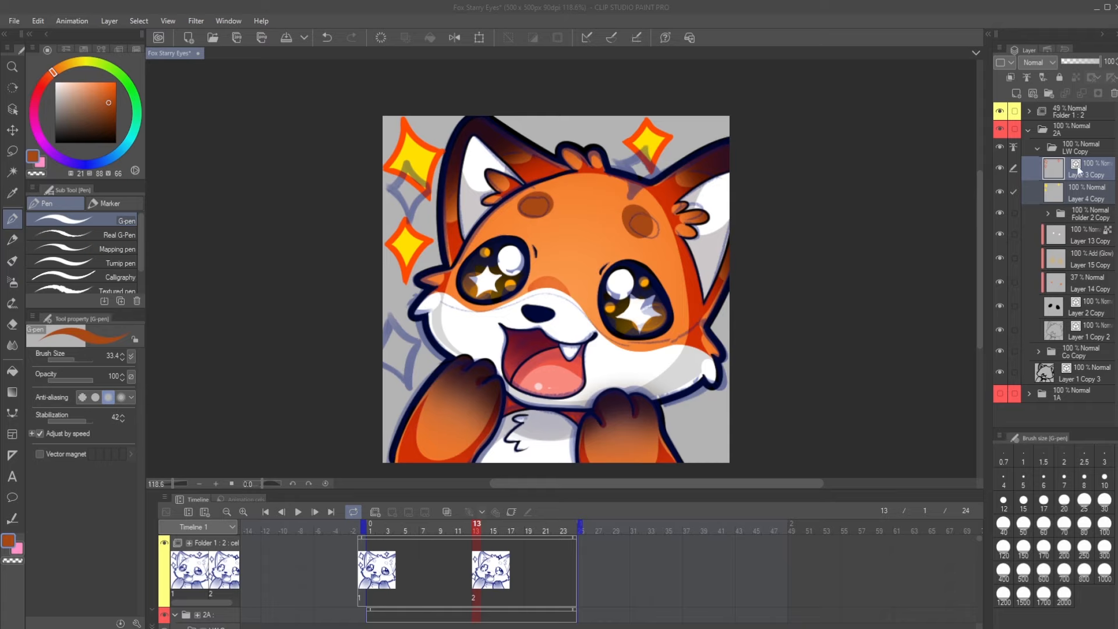
{"action": "left_click", "coordinate": [999, 191]}
{"action": "left_click", "coordinate": [1000, 191]}
{"action": "left_click", "coordinate": [999, 167]}
{"action": "left_click", "coordinate": [999, 167]}
{"action": "left_click", "coordinate": [998, 191]}
{"action": "left_click", "coordinate": [998, 191]}
{"action": "left_click", "coordinate": [999, 168]}
{"action": "left_click", "coordinate": [998, 188]}
{"action": "left_click", "coordinate": [998, 187]}
{"action": "left_click", "coordinate": [998, 187]}
{"action": "left_click", "coordinate": [998, 184]}
{"action": "left_click", "coordinate": [1001, 169]}
{"action": "left_click", "coordinate": [1001, 169]}
{"action": "left_click", "coordinate": [1000, 184]}
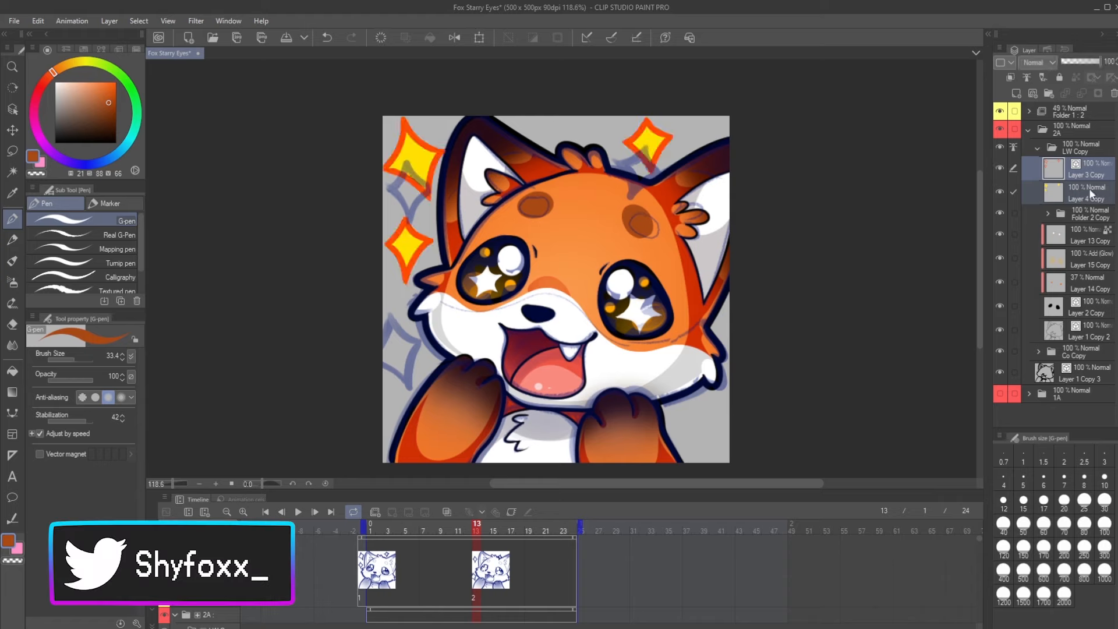
Examine the eye highlight layers in the LW Copy folder, including those inside Folder 2 Copy, by toggling their visibility.
{"action": "left_click", "coordinate": [1089, 192], "text": "ctrl"}
{"action": "left_click", "coordinate": [1087, 187], "text": "ctrl"}
{"action": "left_click", "coordinate": [999, 235]}
{"action": "left_click", "coordinate": [998, 235]}
{"action": "left_click", "coordinate": [998, 257]}
{"action": "left_click", "coordinate": [999, 257]}
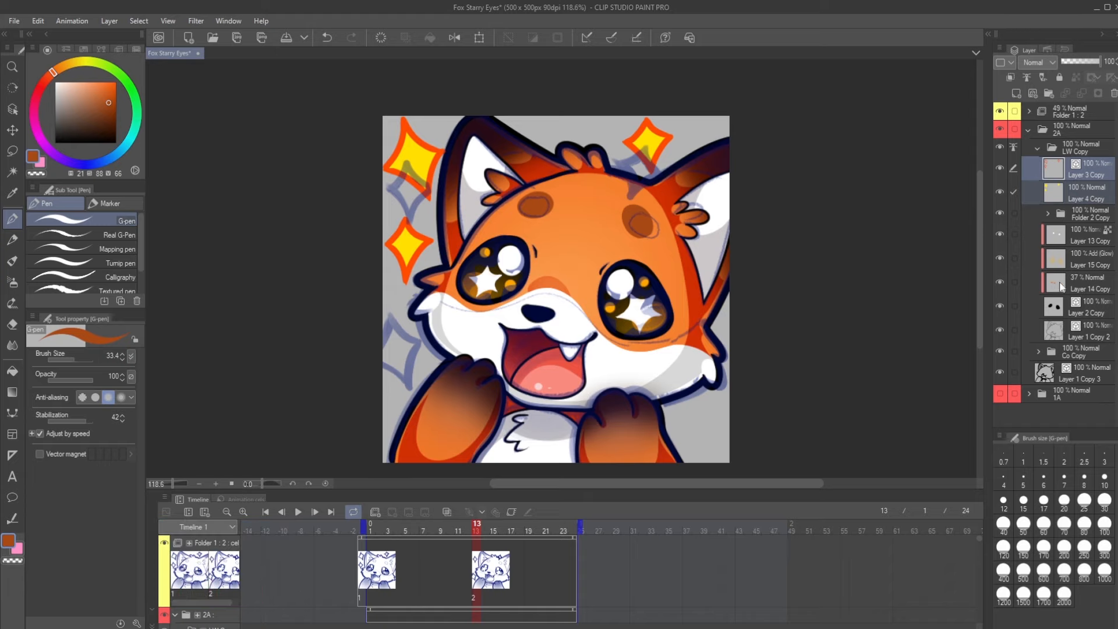
{"action": "left_click", "coordinate": [1046, 213]}
{"action": "left_click", "coordinate": [999, 233]}
{"action": "left_click", "coordinate": [999, 233]}
{"action": "left_click", "coordinate": [999, 256]}
{"action": "left_click", "coordinate": [999, 257]}
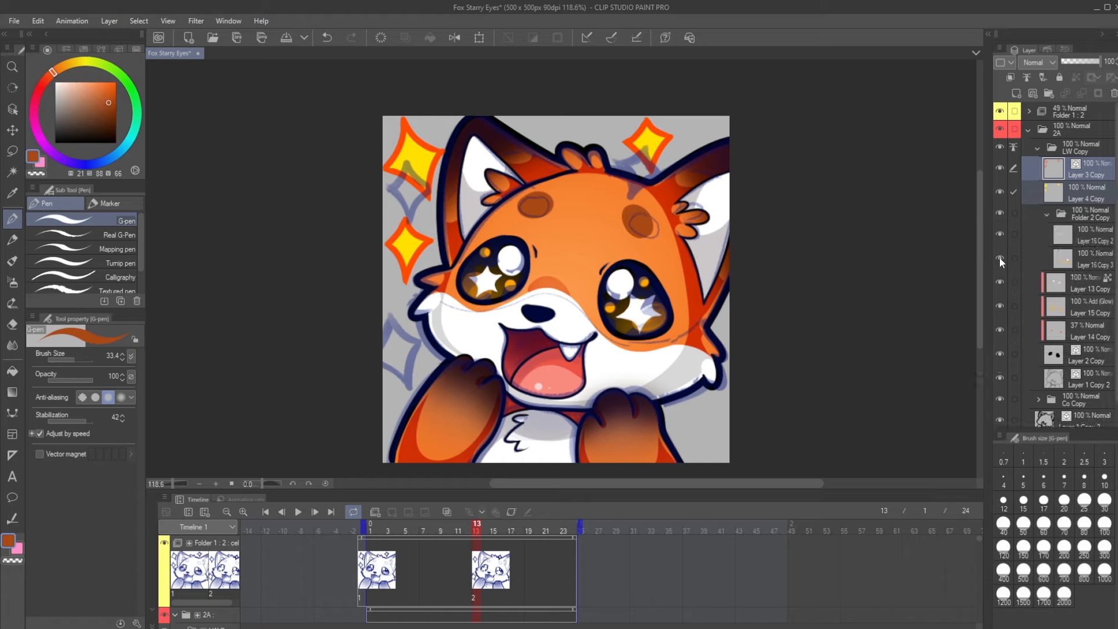
Merge the star outlines on Layer 3 Copy into the star fills on Layer 4 Copy.
{"action": "left_click", "coordinate": [1084, 259]}
{"action": "left_click", "coordinate": [1080, 239]}
{"action": "left_click", "coordinate": [1072, 192]}
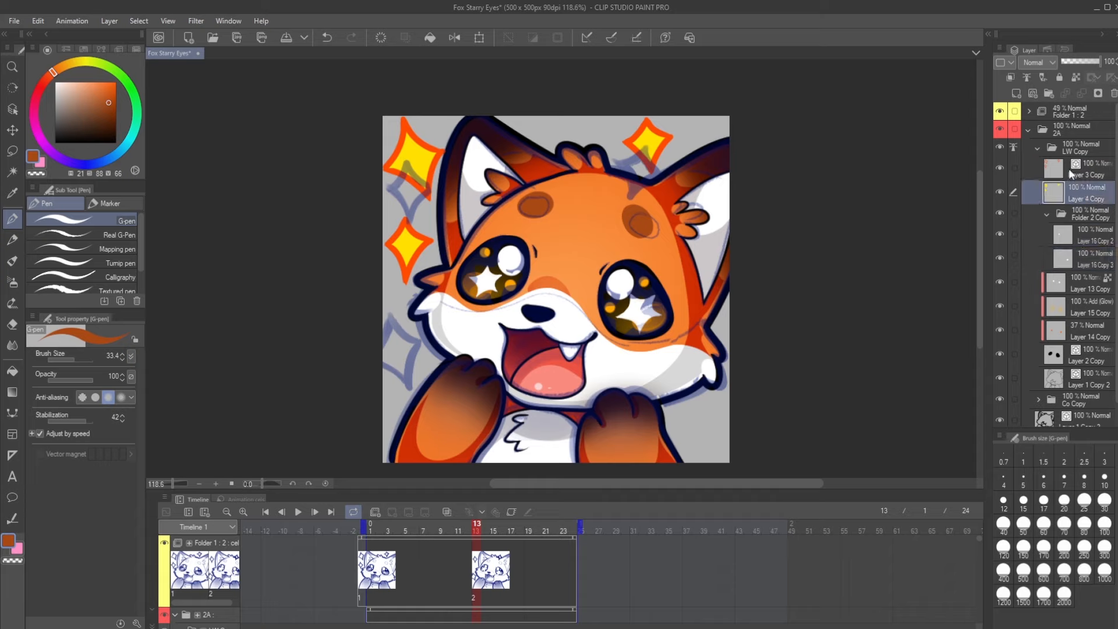
{"action": "left_click", "coordinate": [1070, 174]}
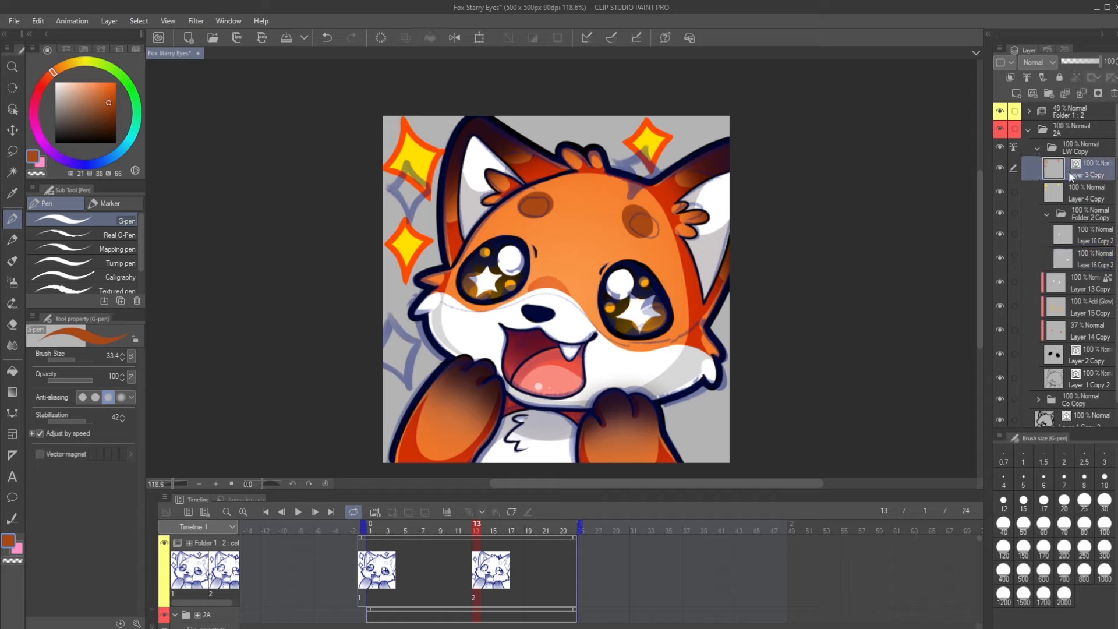
{"action": "left_click", "coordinate": [1082, 95]}
Lasso the large background star and transform it onto the sketched star beside the fox's left-hand paw.
{"action": "key", "text": "m"}
{"action": "left_click_drag", "start_coordinate": [450, 141], "coordinate": [408, 357]}
{"action": "key", "text": "ctrl+t"}
{"action": "left_click_drag", "start_coordinate": [462, 326], "coordinate": [472, 351]}
{"action": "left_click_drag", "start_coordinate": [409, 348], "coordinate": [412, 359]}
{"action": "key", "text": "ctrl+z"}
{"action": "key", "text": "ctrl+z"}
{"action": "key", "text": "ctrl+z"}
{"action": "key", "text": "ctrl+z"}
Move and rotate the small star on the fox's left-hand side up onto its sketched position.
{"action": "left_click_drag", "start_coordinate": [418, 219], "coordinate": [417, 219]}
{"action": "left_click_drag", "start_coordinate": [460, 231], "coordinate": [462, 226]}
{"action": "key", "text": "Return"}
Lasso the small star above the fox's head and rotate it about 18° down onto its sketched position.
{"action": "mouse_move", "coordinate": [615, 170]}
{"action": "left_mouse_down"}
{"action": "mouse_move", "coordinate": [677, 120]}
{"action": "mouse_move", "coordinate": [624, 178]}
{"action": "left_mouse_up"}
{"action": "key", "text": "ctrl+t"}
{"action": "left_click_drag", "start_coordinate": [711, 168], "coordinate": [704, 186]}
{"action": "left_click_drag", "start_coordinate": [670, 149], "coordinate": [651, 176]}
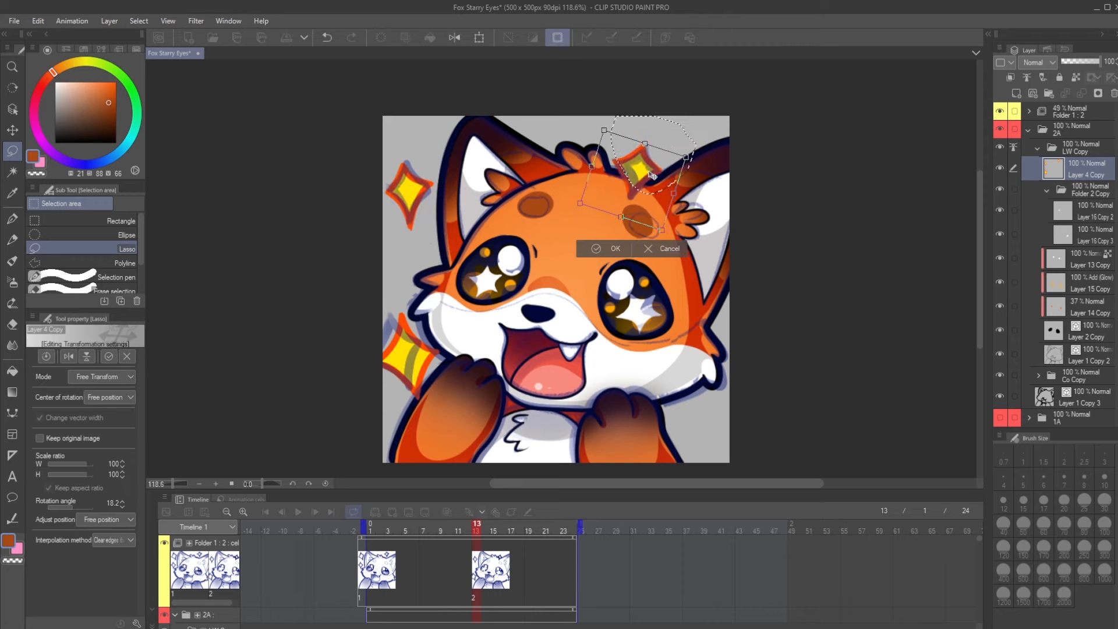
{"action": "key", "text": "Return"}
{"action": "key", "text": "ctrl+d"}
Hide the sketch animation folder and move the left-hand eye's star highlight on Layer 16 Copy 2 slightly upward.
{"action": "left_click", "coordinate": [1001, 112]}
{"action": "left_click", "coordinate": [1083, 212]}
{"action": "key", "text": "ctrl+t"}
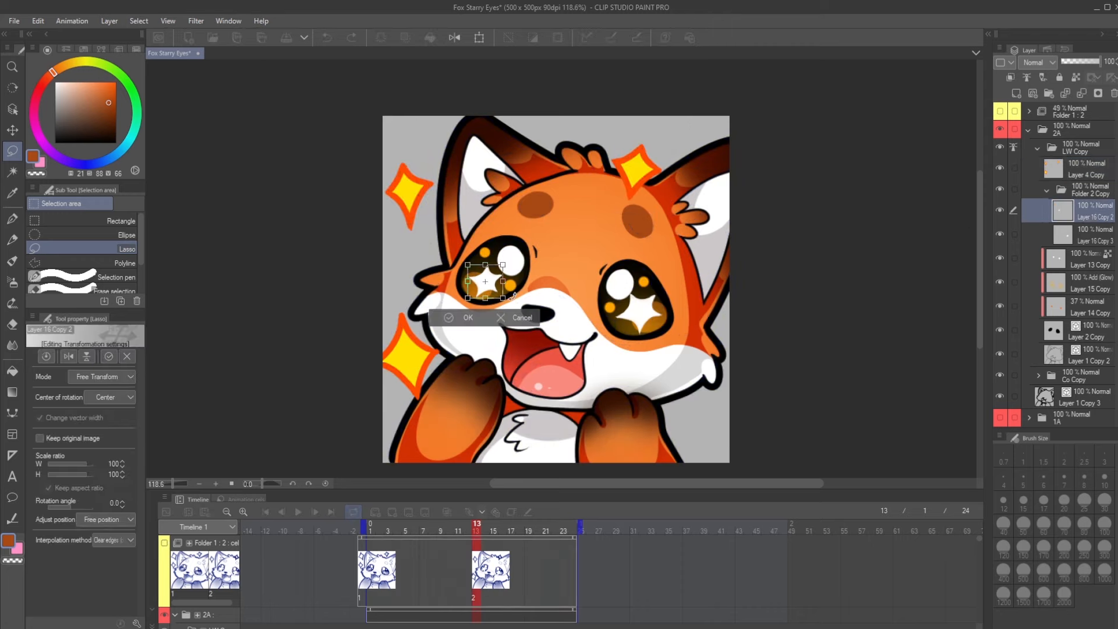
{"action": "key", "text": "Return"}
{"action": "key", "text": "ctrl+t"}
{"action": "left_click_drag", "start_coordinate": [494, 284], "coordinate": [495, 280]}
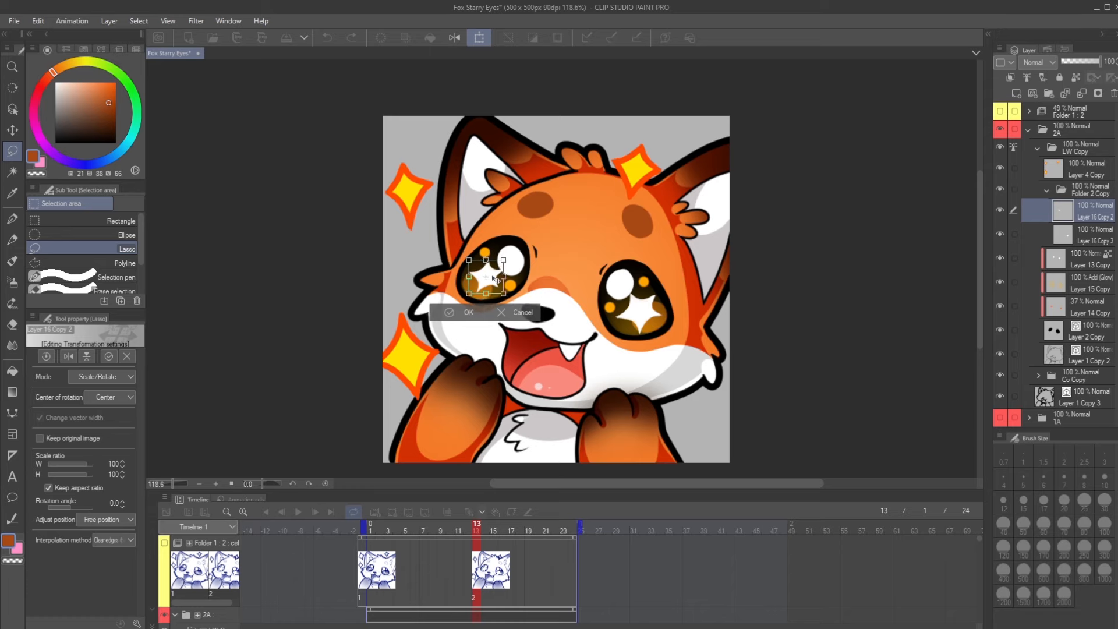
{"action": "key", "text": "Return"}
{"action": "key", "text": "k"}
Move the star highlight of the right-hand eye on Layer 16 Copy 3 slightly upward.
{"action": "left_click", "coordinate": [1089, 235]}
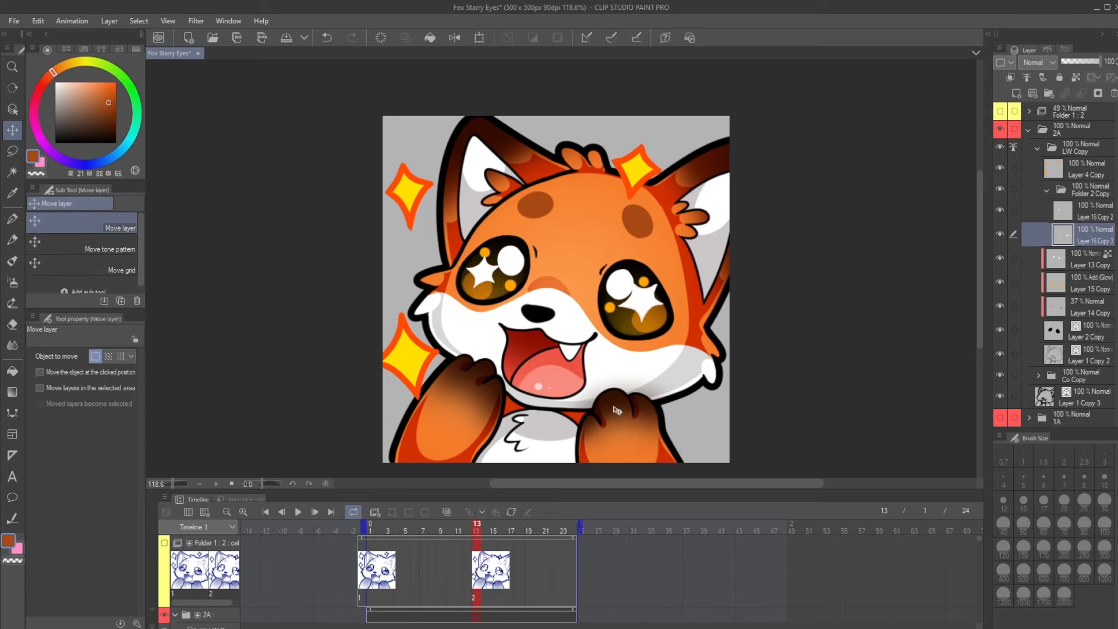
{"action": "scroll", "coordinate": [620, 348], "scroll_direction": "down", "scroll_amount": 2}
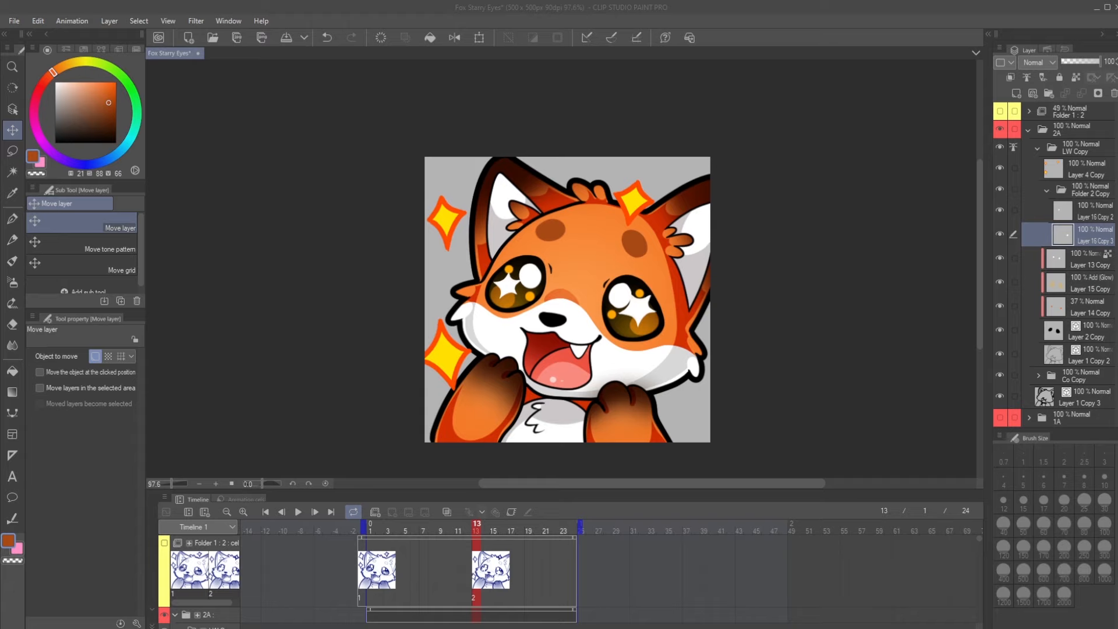
{"action": "left_click", "coordinate": [797, 208]}
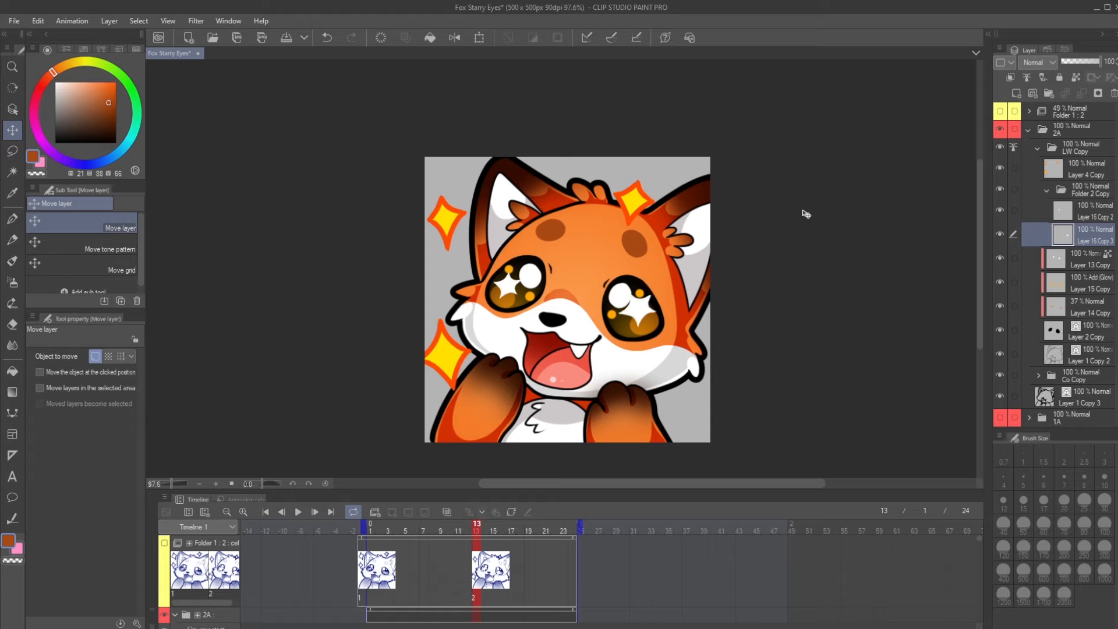
{"action": "key", "text": "ctrl+alt+0"}
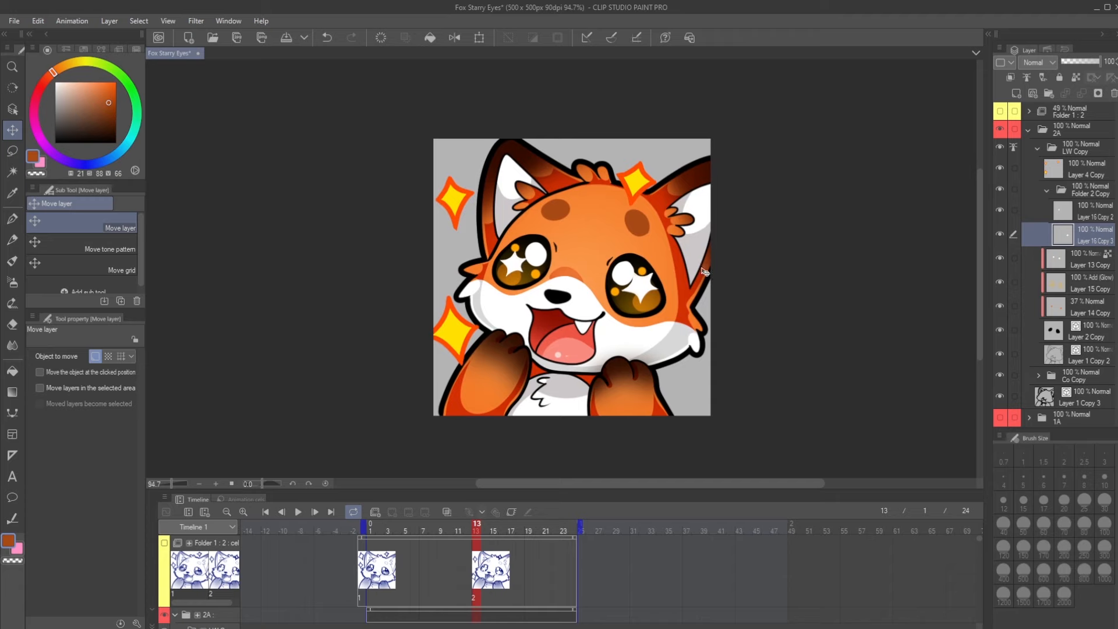
Collapse folder 2A and compare it with folder 1A by toggling their visibility, leaving only 1A shown.
{"action": "left_click", "coordinate": [1028, 129]}
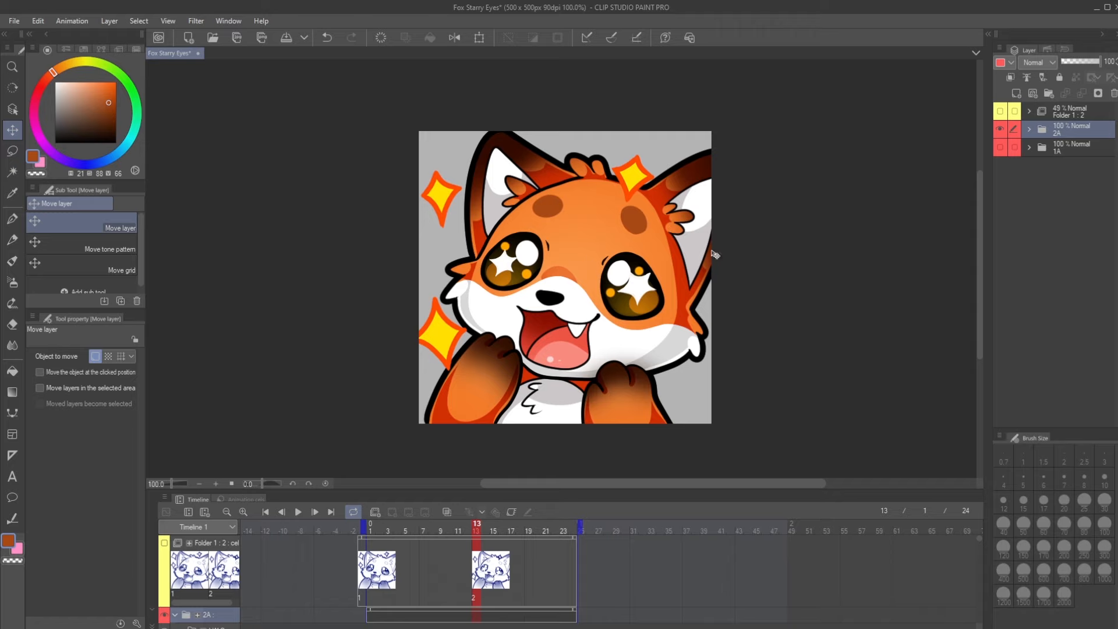
{"action": "left_click", "coordinate": [1000, 131]}
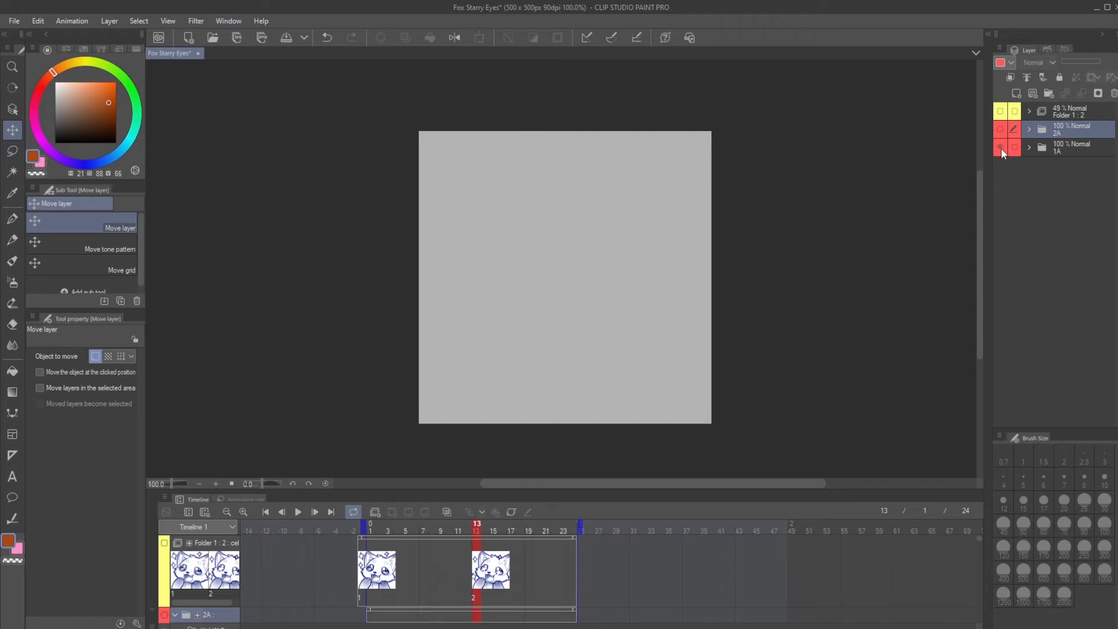
{"action": "left_click", "coordinate": [1000, 148]}
{"action": "left_click", "coordinate": [1090, 148]}
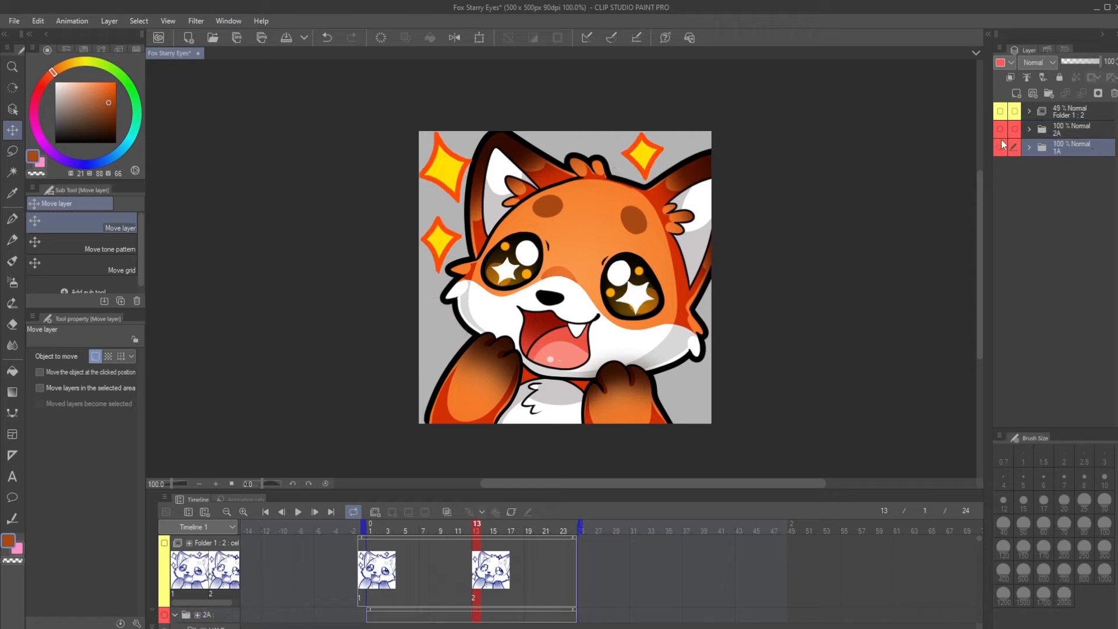
{"action": "left_click", "coordinate": [1000, 143]}
{"action": "left_click", "coordinate": [1000, 131]}
{"action": "left_click", "coordinate": [1000, 130]}
{"action": "left_click", "coordinate": [1000, 143]}
Merge the visible 1A artwork to a new layer and name that layer 1A.
{"action": "left_click", "coordinate": [117, 20]}
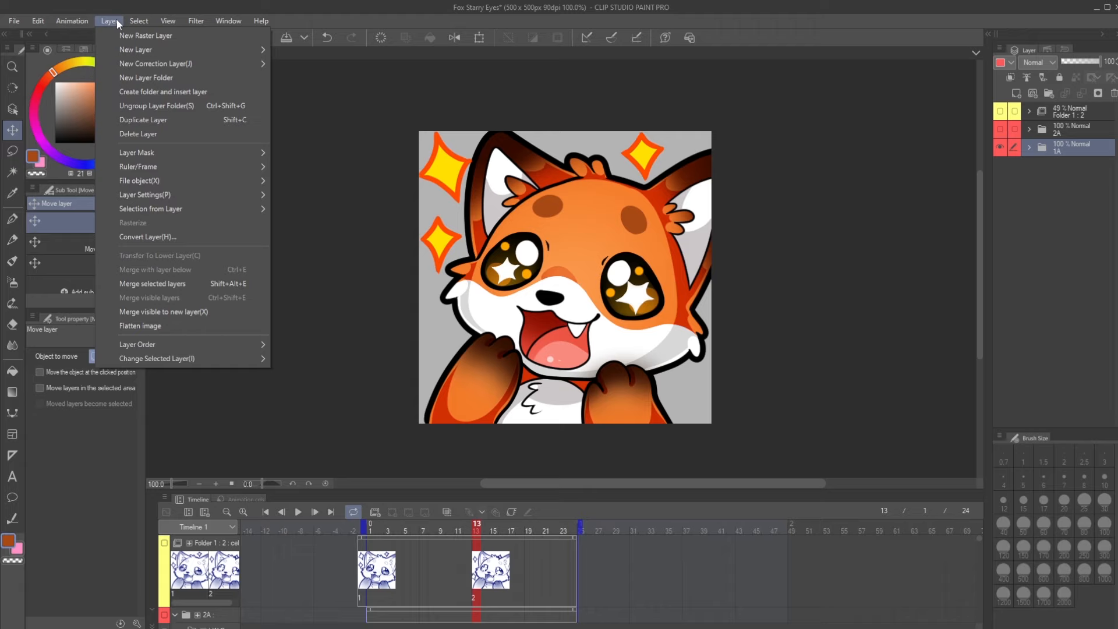
{"action": "left_click", "coordinate": [221, 313]}
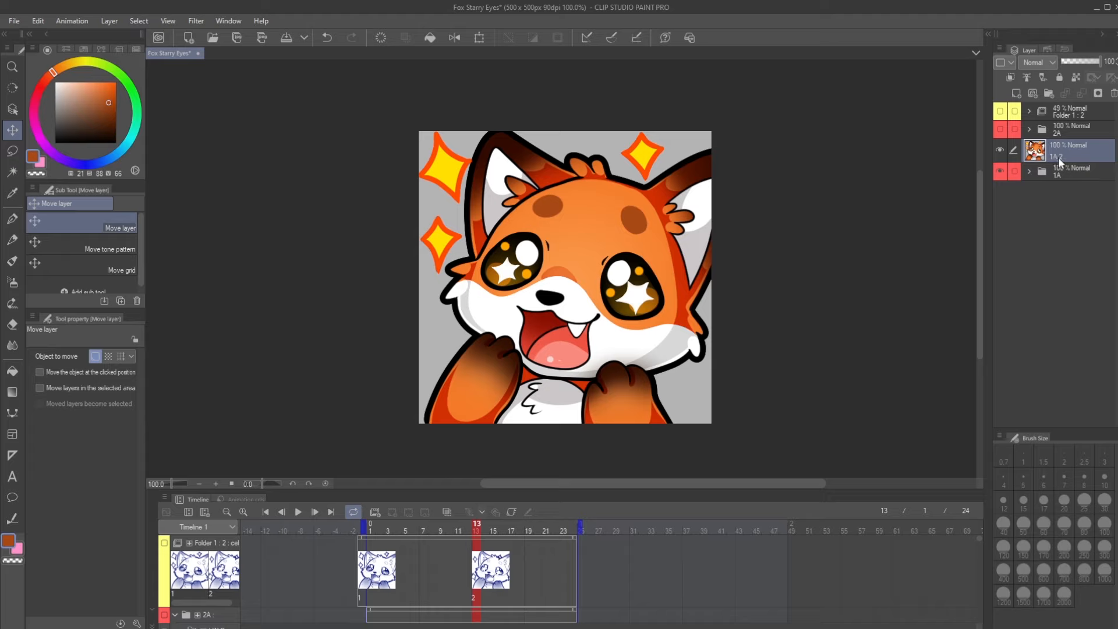
{"action": "double_click", "coordinate": [1057, 154]}
{"action": "left_click", "coordinate": [1069, 155]}
{"action": "left_click", "coordinate": [1063, 155]}
{"action": "key", "text": "Return"}
{"action": "type", "text": "A"}
Move the merged 1A layer into the animation folder Folder 1, below the sketch cels.
{"action": "left_click_drag", "start_coordinate": [1060, 144], "coordinate": [1025, 117]}
{"action": "left_click", "coordinate": [1028, 112]}
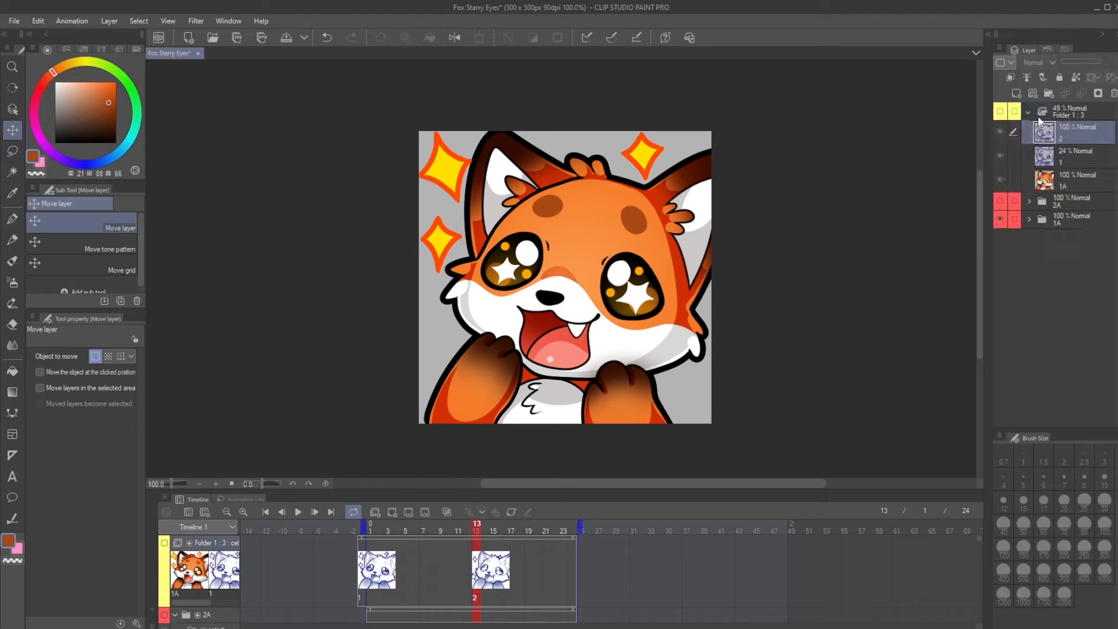
{"action": "left_click", "coordinate": [1078, 173]}
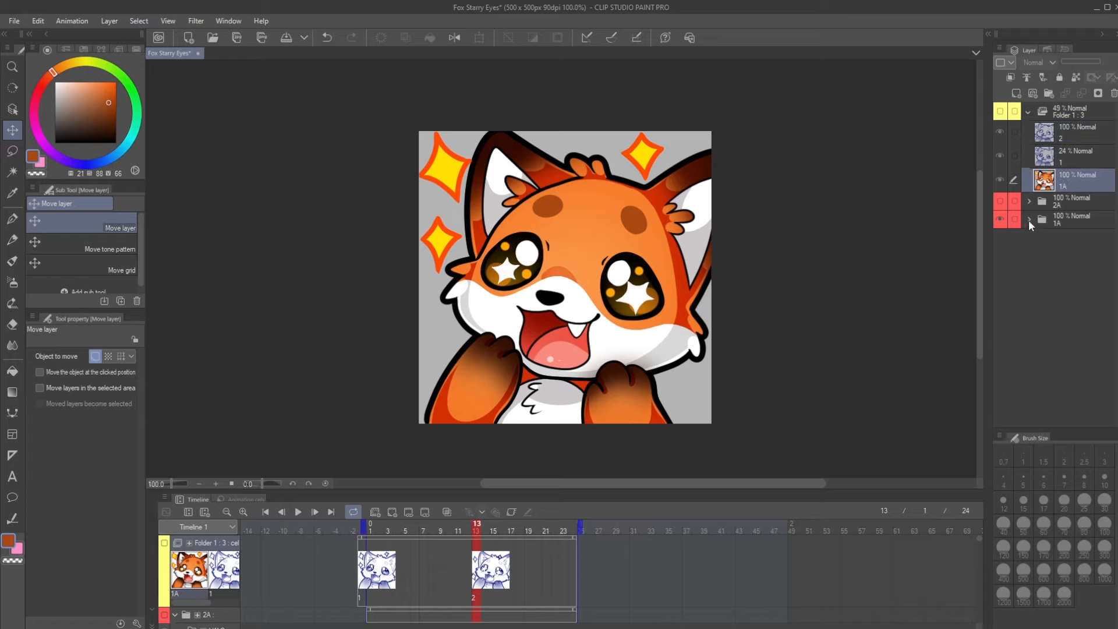
Rename the original 1A layer folder as 1AF and collapse it.
{"action": "left_click", "coordinate": [1001, 219]}
{"action": "left_click", "coordinate": [1002, 219]}
{"action": "left_click", "coordinate": [1028, 219]}
{"action": "left_click", "coordinate": [1057, 220]}
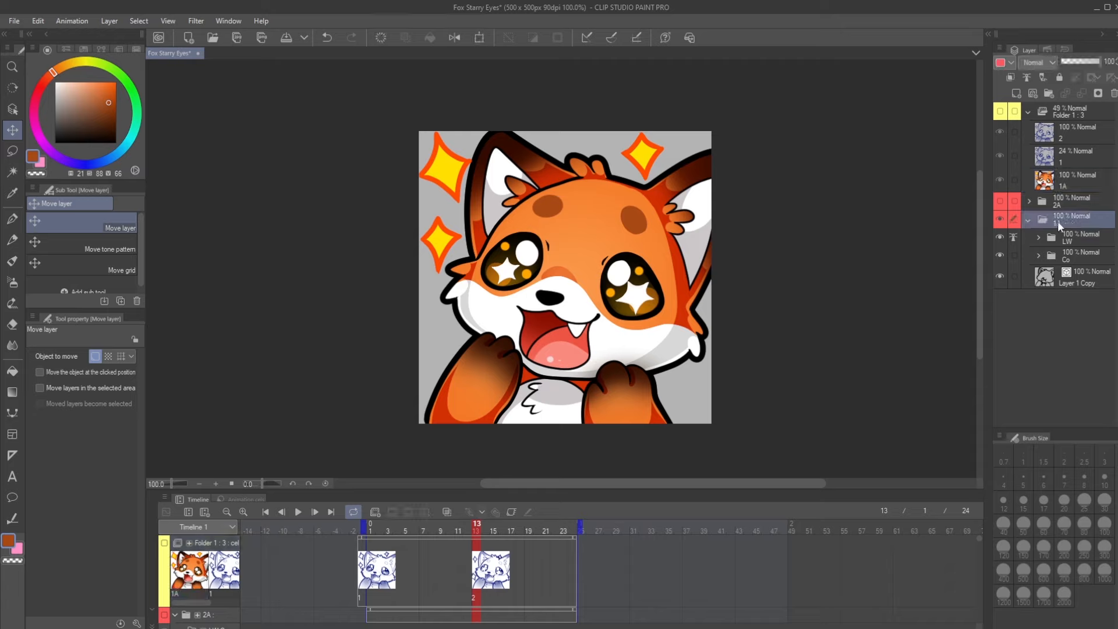
{"action": "double_click", "coordinate": [1061, 221]}
{"action": "type", "text": "F"}
{"action": "key", "text": "Return"}
{"action": "left_click", "coordinate": [1027, 220]}
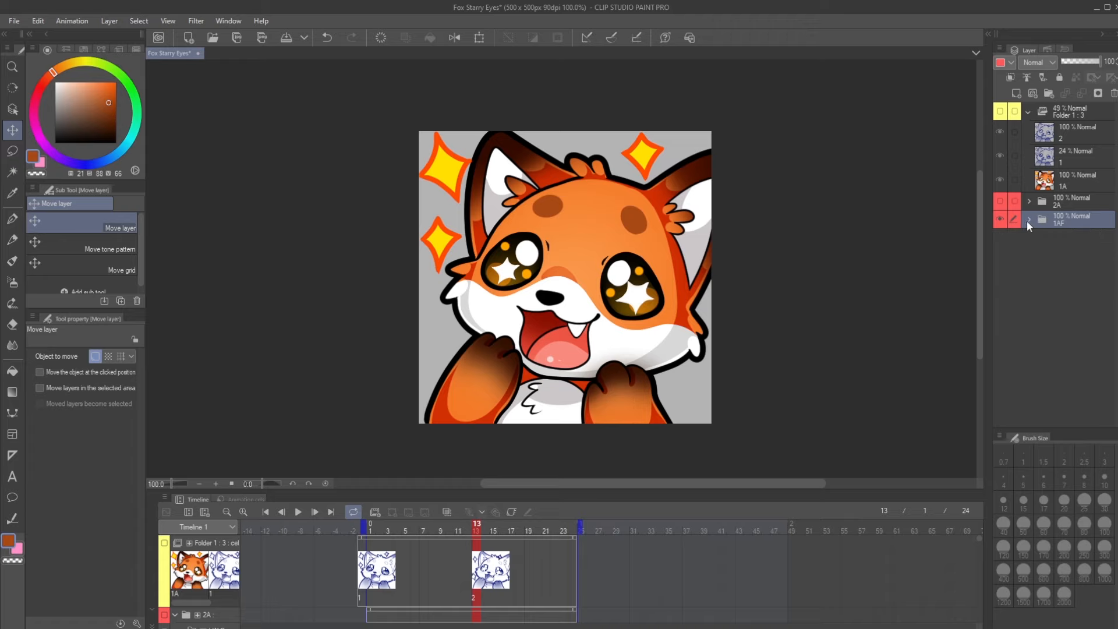
Hide folder 1AF, show folder 2A and merge the visible artwork to a new layer.
{"action": "left_click", "coordinate": [1001, 219]}
{"action": "left_click", "coordinate": [1000, 201]}
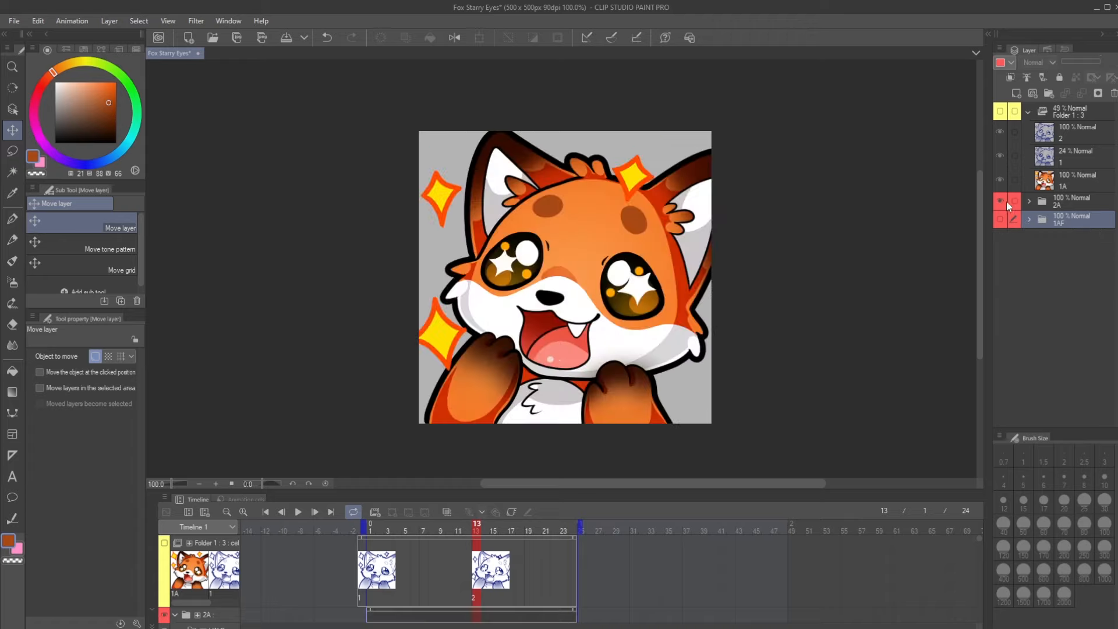
{"action": "left_click", "coordinate": [1062, 205]}
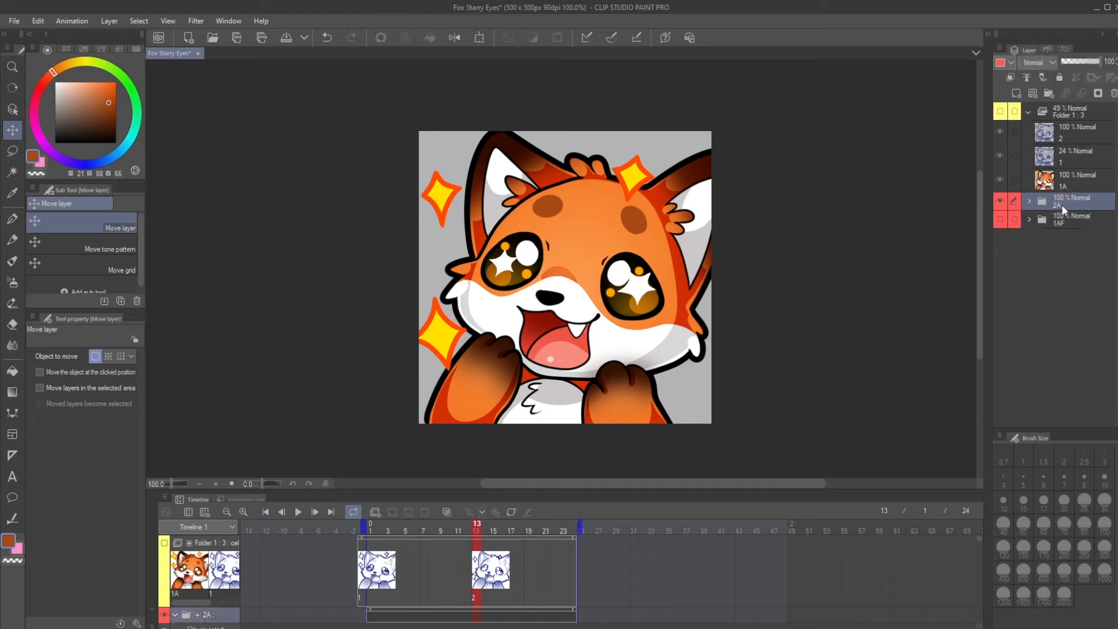
{"action": "left_click", "coordinate": [109, 21]}
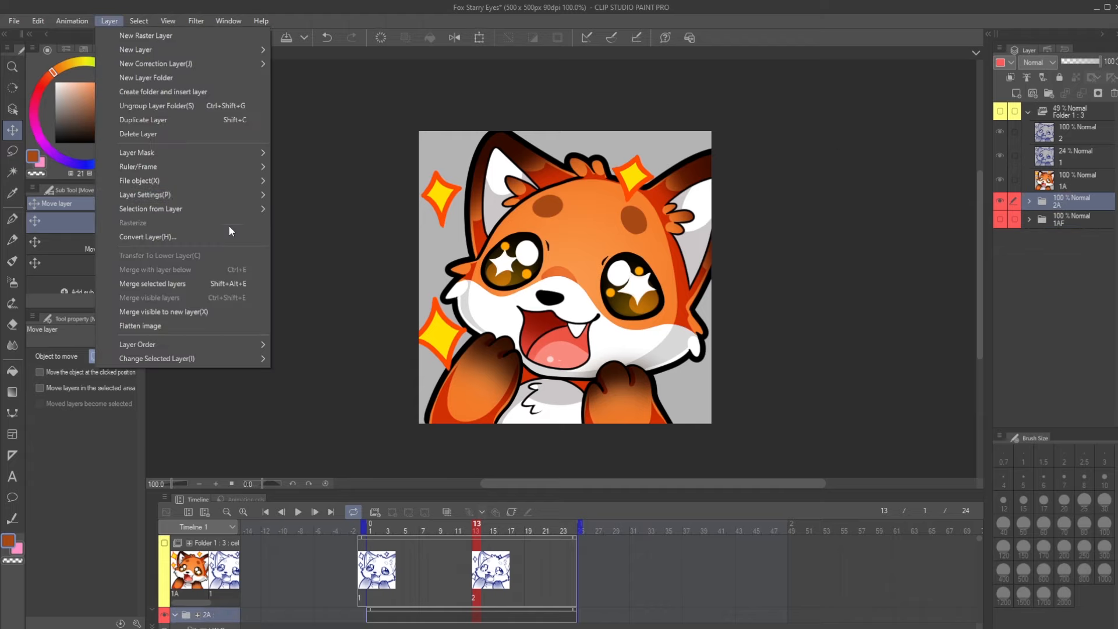
{"action": "left_click", "coordinate": [214, 310]}
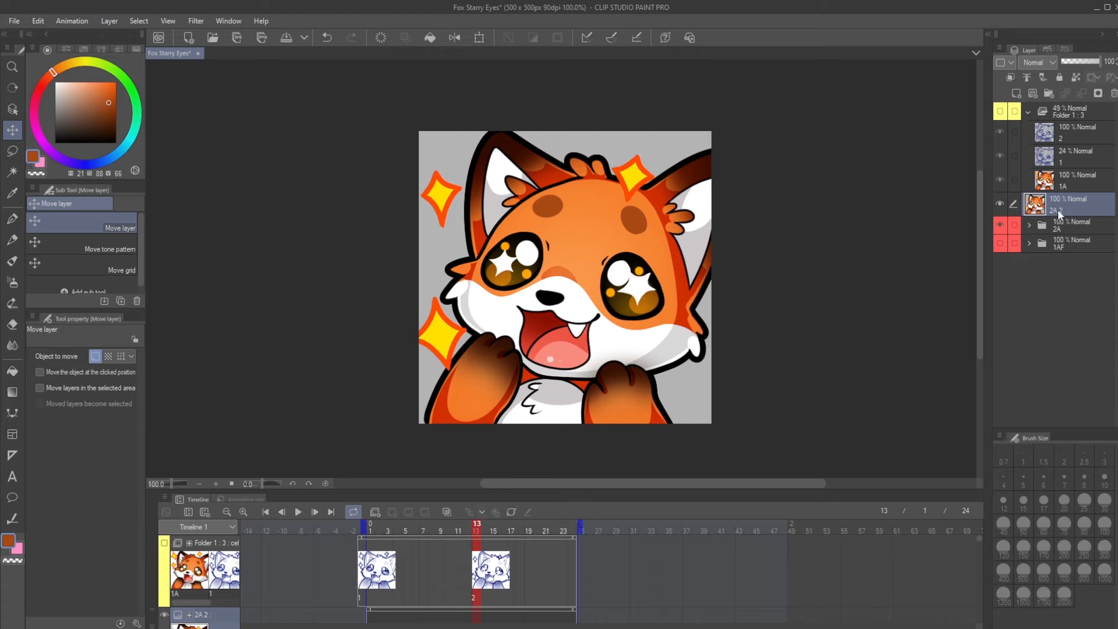
Move the merged second frame into the animation folder Folder 1 and name it 2A.
{"action": "left_click_drag", "start_coordinate": [1058, 210], "coordinate": [1051, 183]}
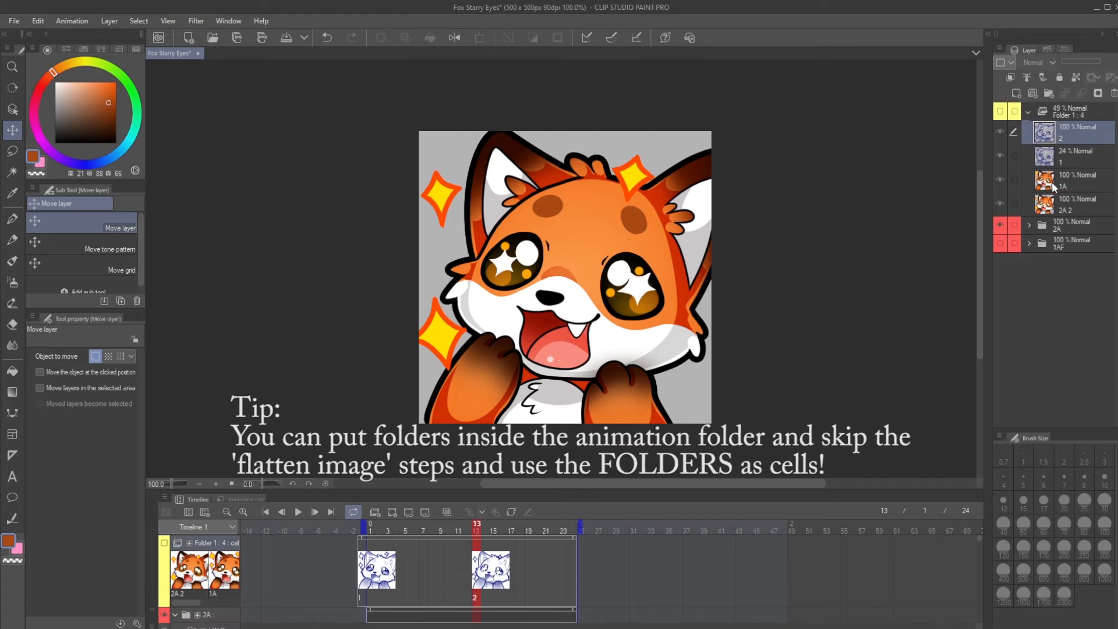
{"action": "double_click", "coordinate": [1080, 206]}
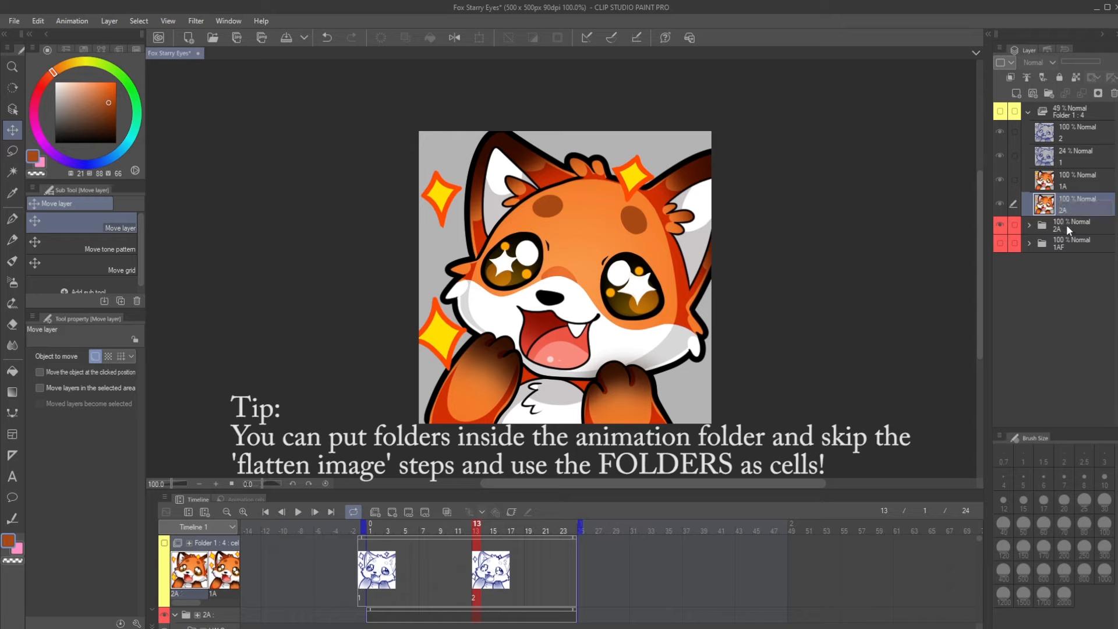
Rename the original 2A layer folder as 2AF and hide it.
{"action": "double_click", "coordinate": [1057, 229]}
{"action": "type", "text": "F"}
{"action": "key", "text": "Return"}
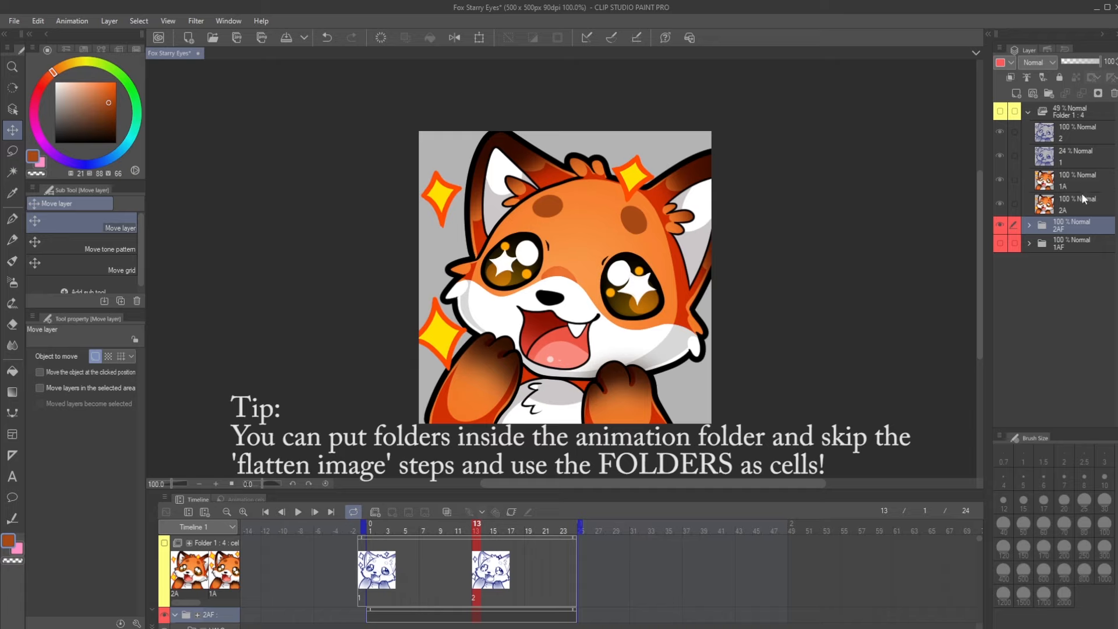
{"action": "left_click", "coordinate": [998, 224]}
{"action": "left_click", "coordinate": [998, 225]}
{"action": "left_click", "coordinate": [998, 225]}
{"action": "left_click", "coordinate": [1000, 243]}
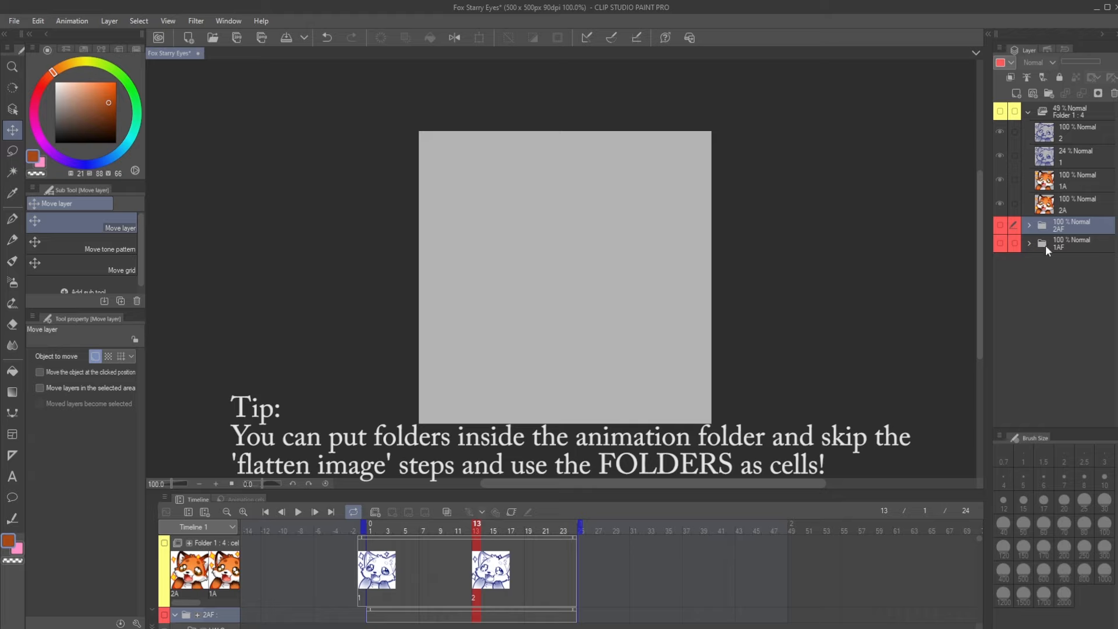
{"action": "left_click", "coordinate": [1027, 243]}
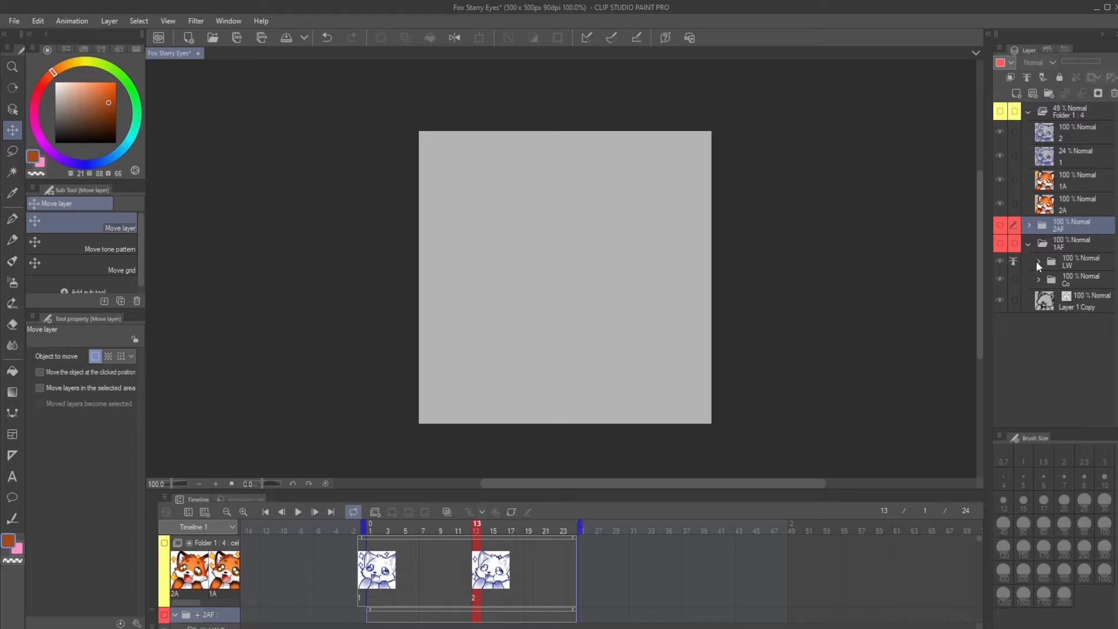
{"action": "left_click", "coordinate": [1028, 245]}
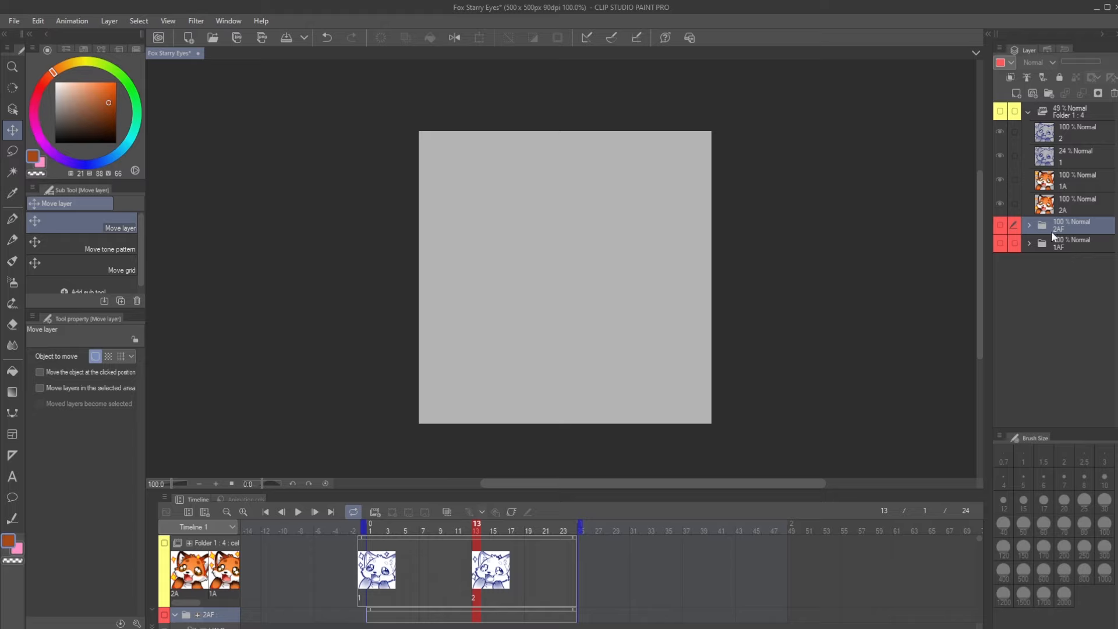
{"action": "left_click", "coordinate": [1068, 243]}
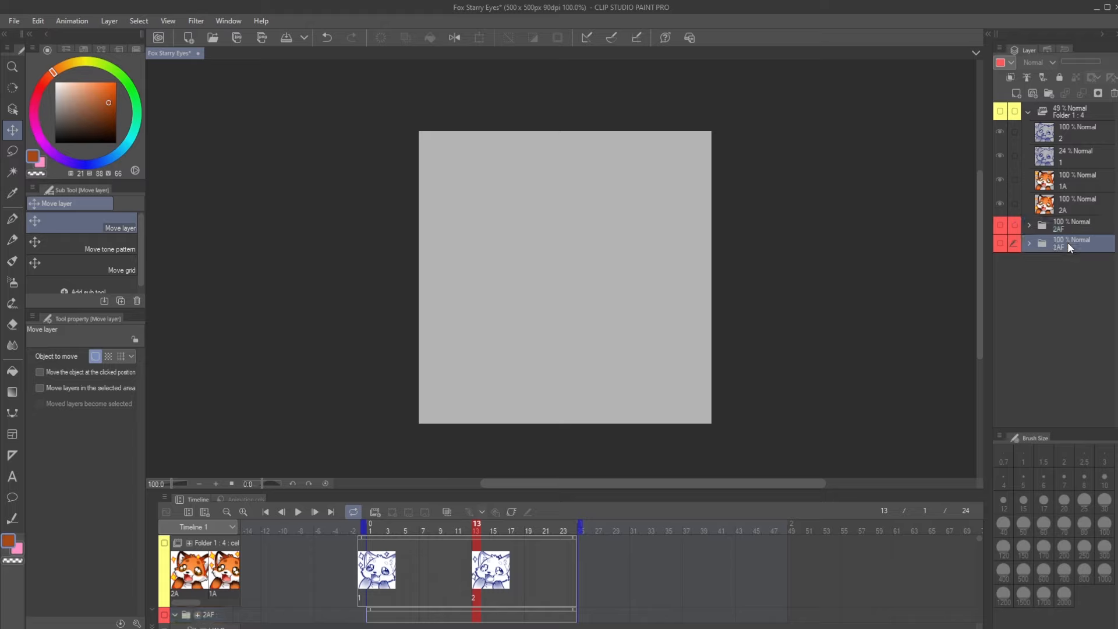
{"action": "left_click", "coordinate": [1066, 229]}
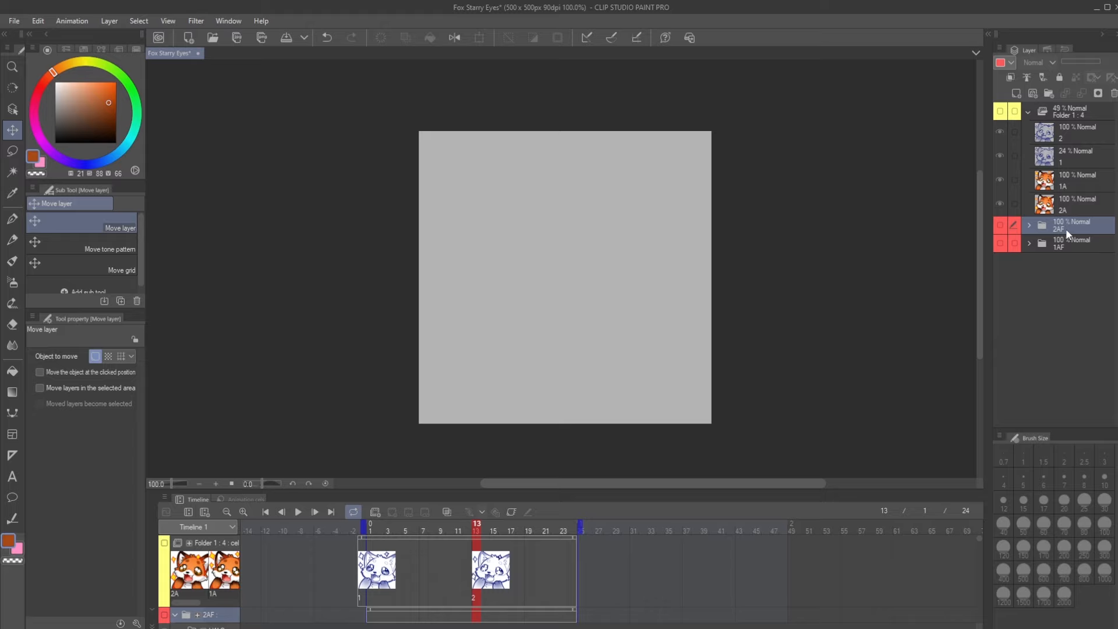
{"action": "left_click", "coordinate": [1062, 245]}
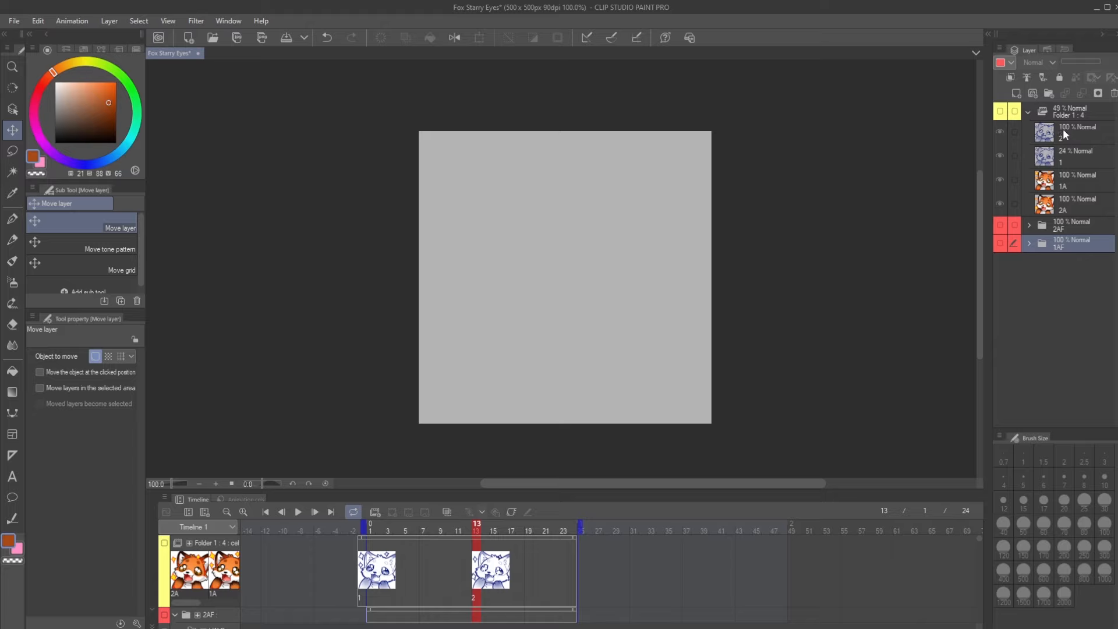
{"action": "left_click", "coordinate": [1078, 200]}
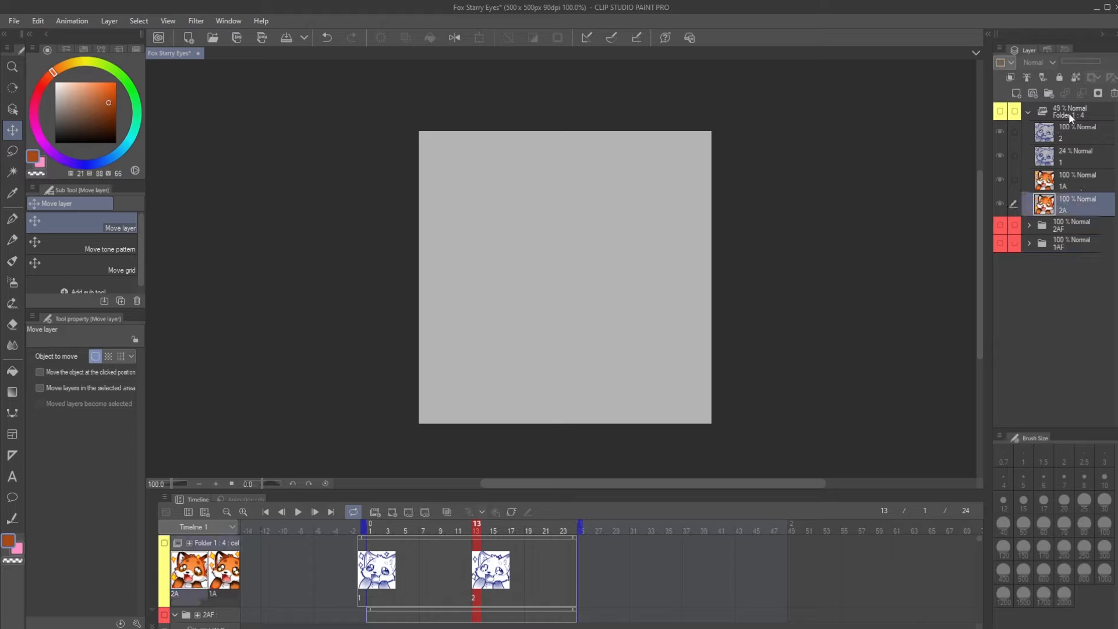
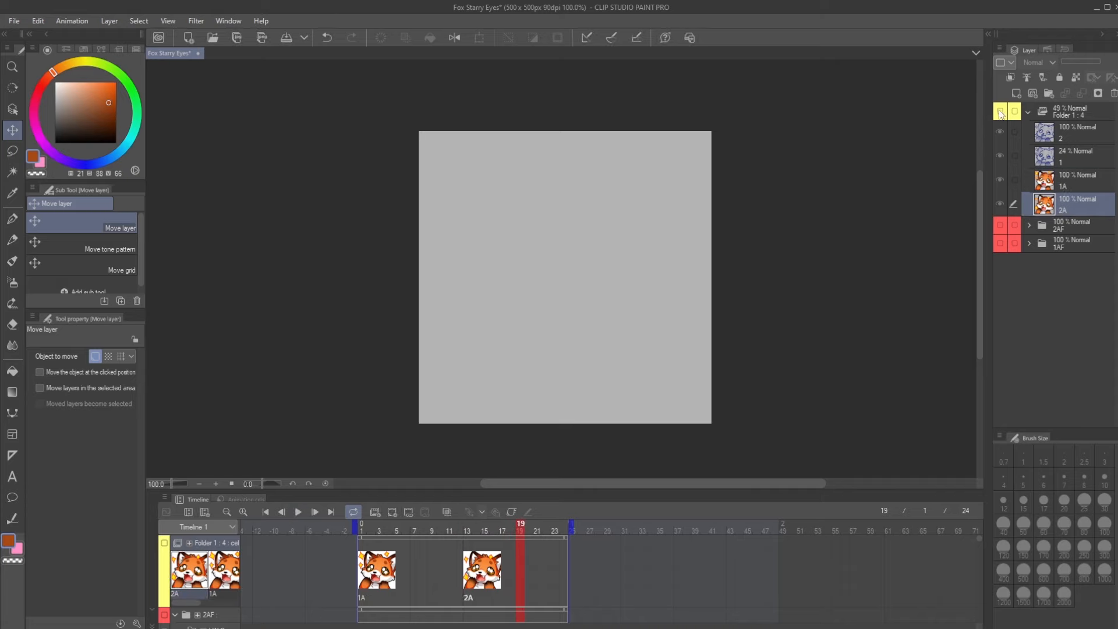
Show the animation folder Folder 1 at 100% opacity and play the animation.
{"action": "left_click", "coordinate": [1000, 112]}
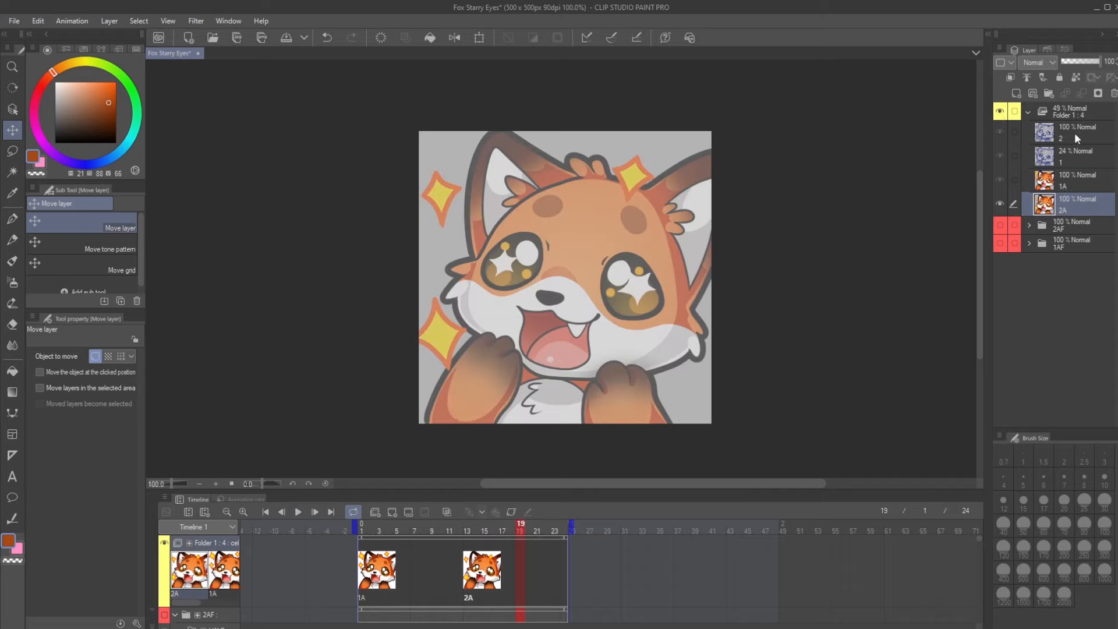
{"action": "left_click", "coordinate": [1085, 113]}
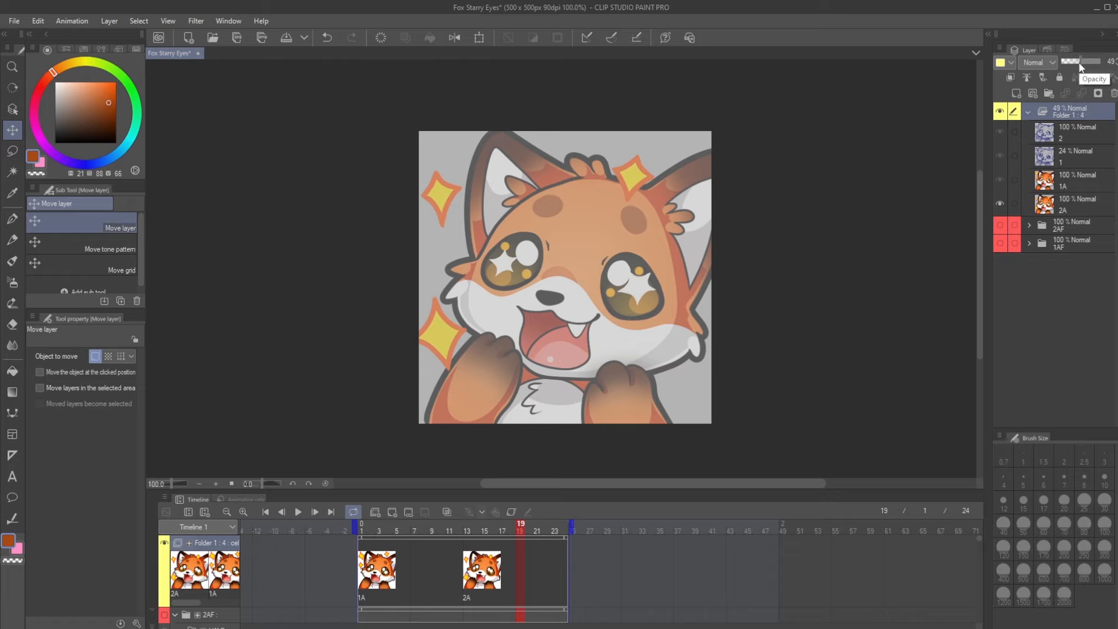
{"action": "left_click_drag", "start_coordinate": [1078, 64], "coordinate": [1103, 63]}
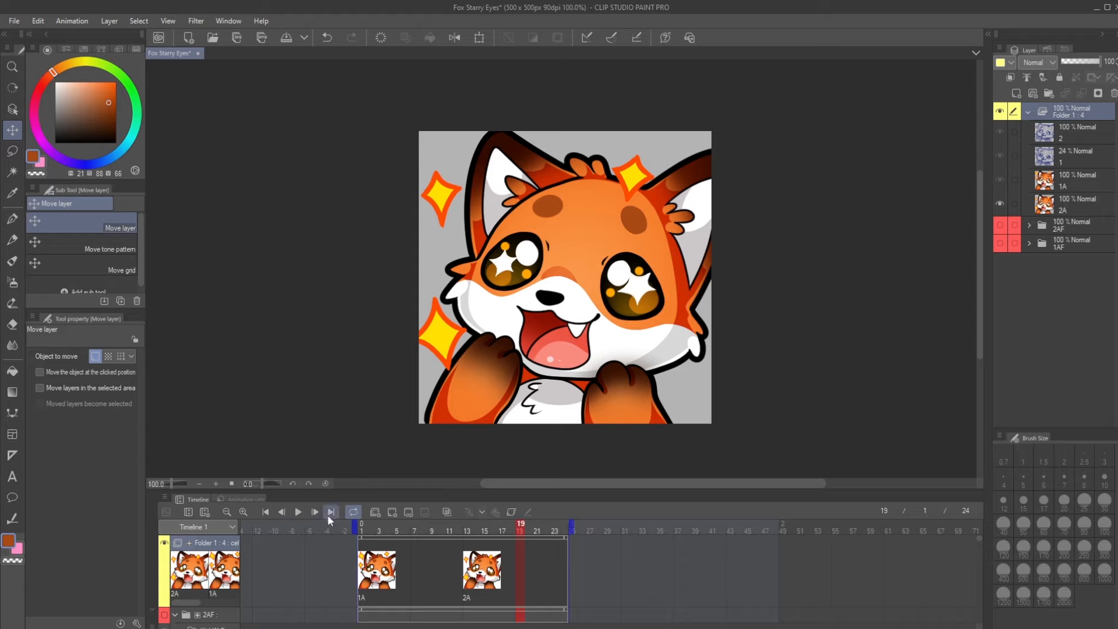
{"action": "left_click", "coordinate": [304, 513]}
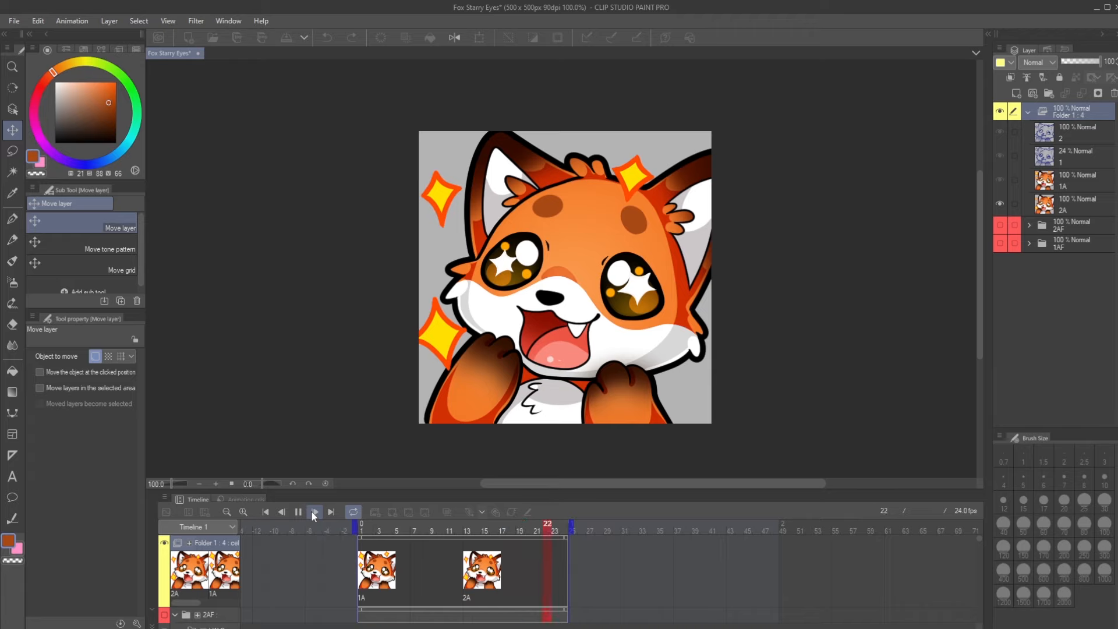
Examine the playing fox animation at several very small and medium sizes to judge how it reads as an emote.
{"action": "scroll", "coordinate": [384, 392], "scroll_direction": "down", "scroll_amount": 7}
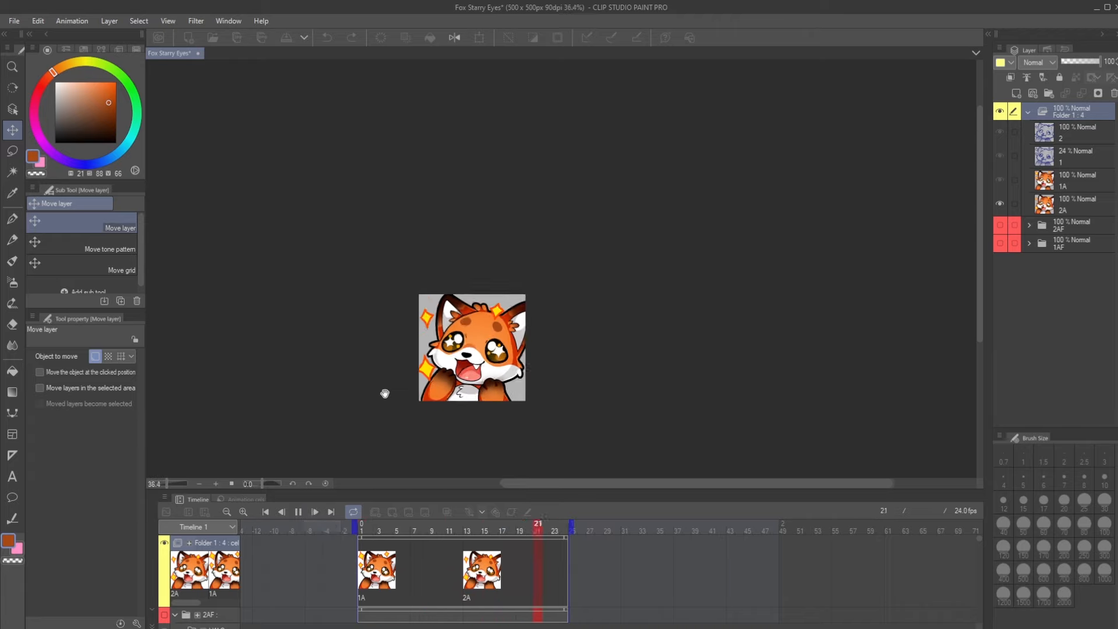
{"action": "scroll", "coordinate": [403, 404], "scroll_direction": "down", "scroll_amount": 3}
{"action": "left_click_drag", "start_coordinate": [482, 436], "coordinate": [555, 390]}
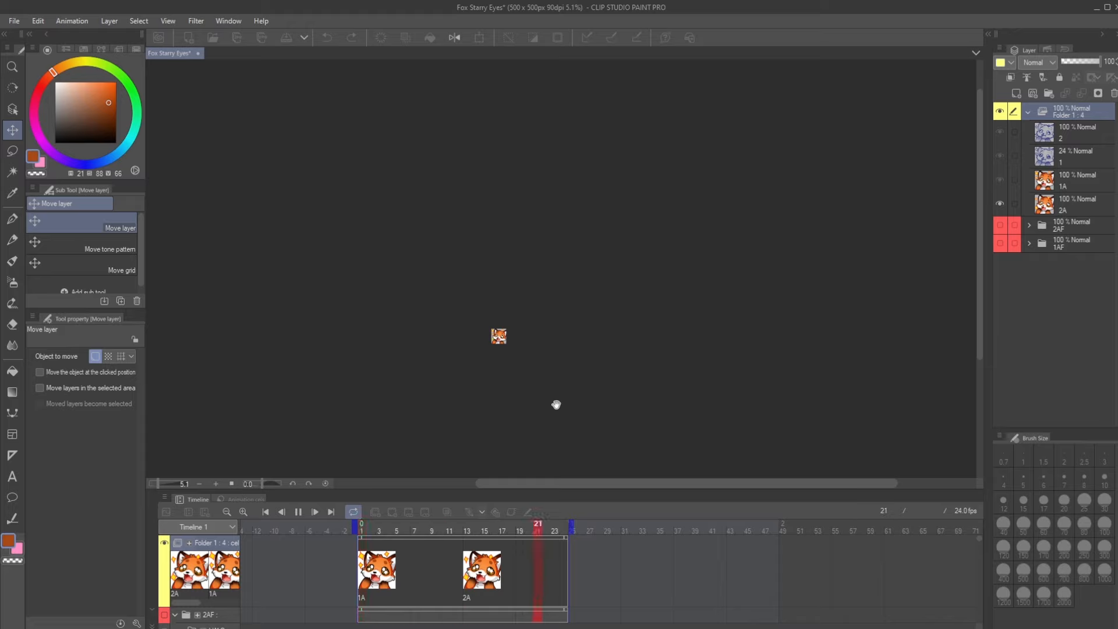
{"action": "scroll", "coordinate": [504, 375], "scroll_direction": "up", "scroll_amount": 3}
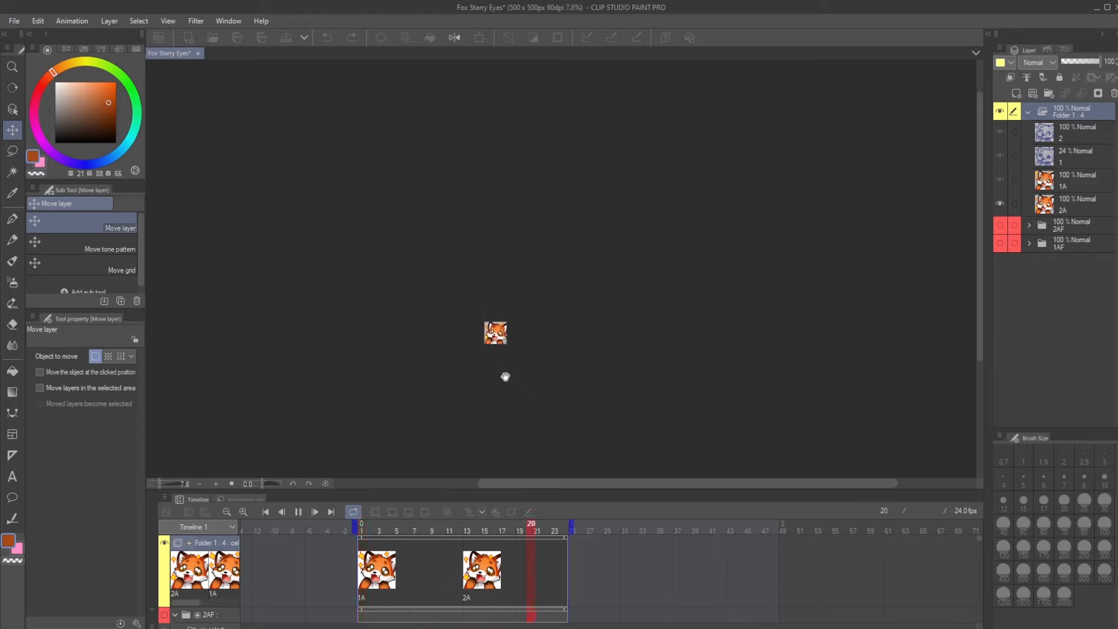
{"action": "scroll", "coordinate": [487, 366], "scroll_direction": "down", "scroll_amount": 3}
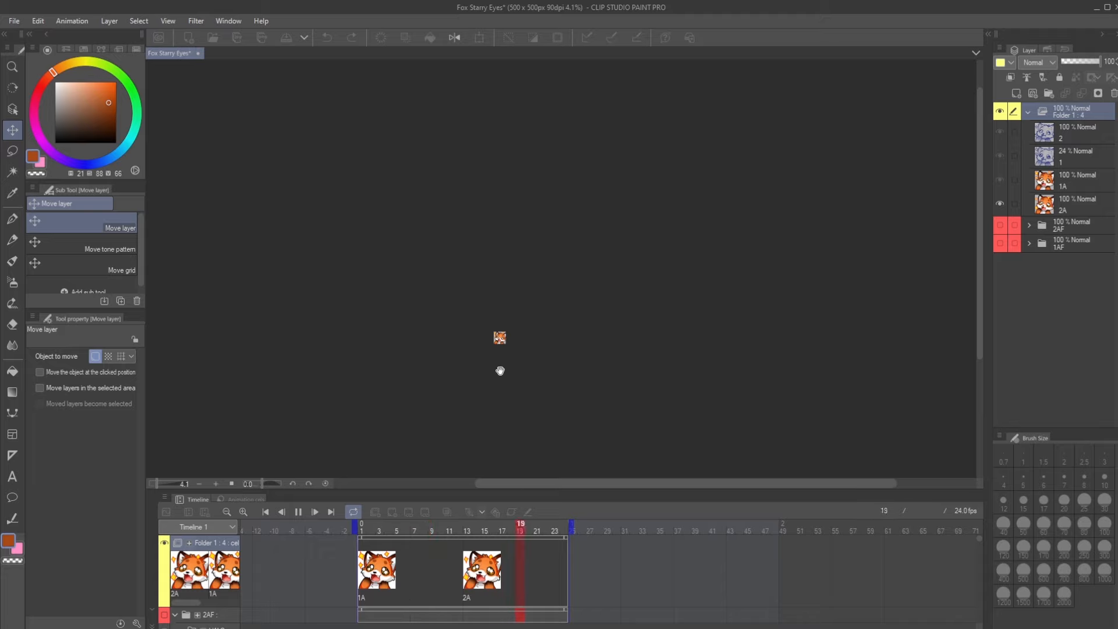
{"action": "scroll", "coordinate": [500, 371], "scroll_direction": "up", "scroll_amount": 4}
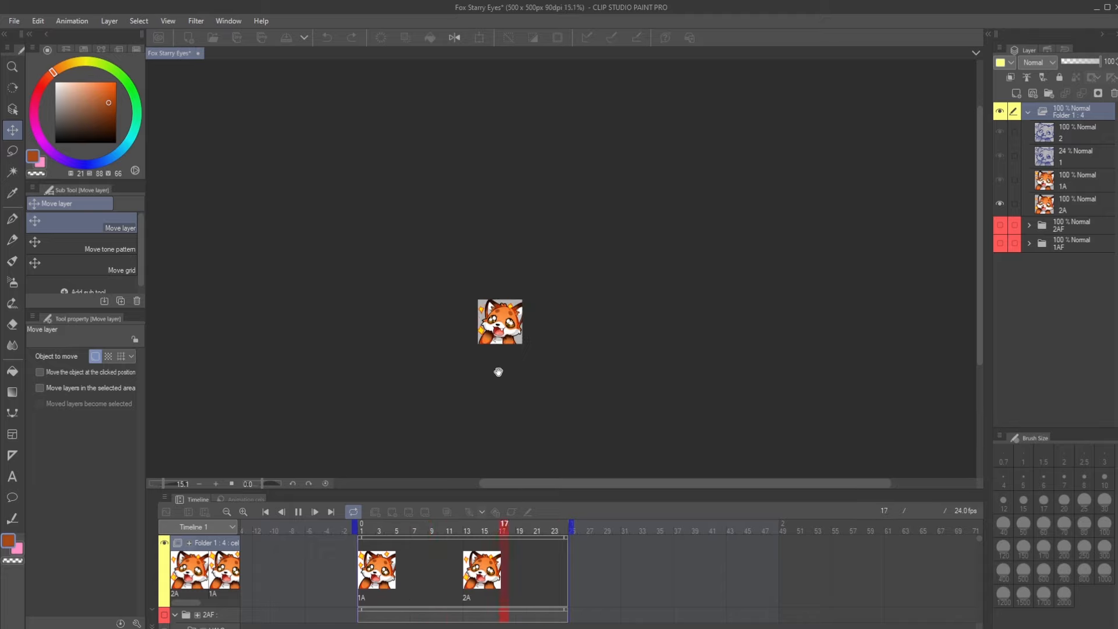
{"action": "scroll", "coordinate": [489, 368], "scroll_direction": "up", "scroll_amount": 2}
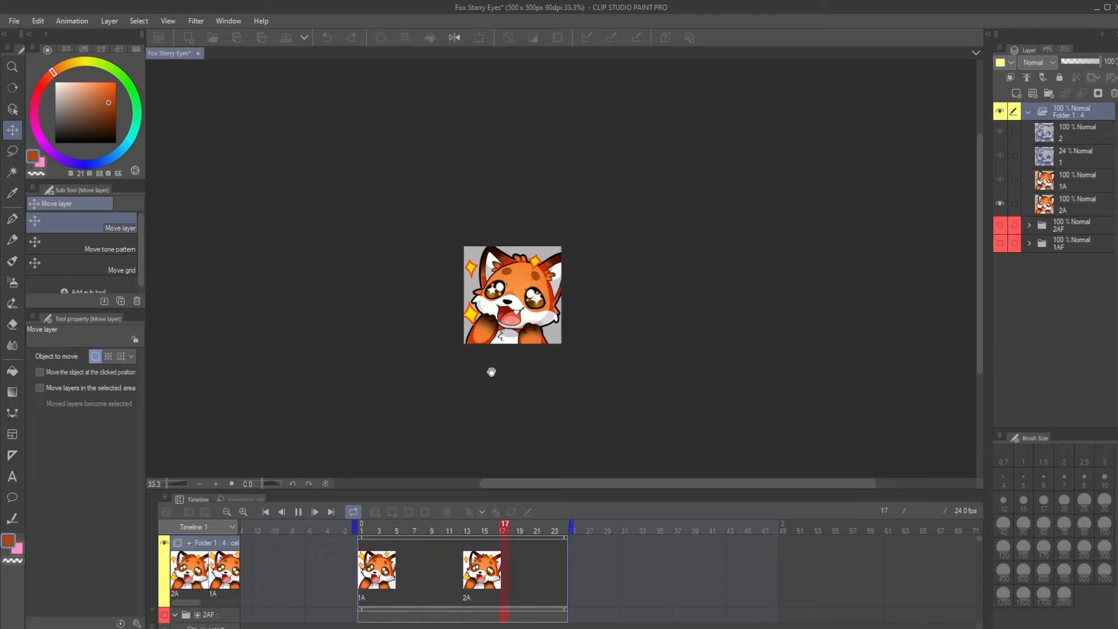
{"action": "scroll", "coordinate": [491, 372], "scroll_direction": "down", "scroll_amount": 2}
{"action": "scroll", "coordinate": [491, 372], "scroll_direction": "down", "scroll_amount": 1}
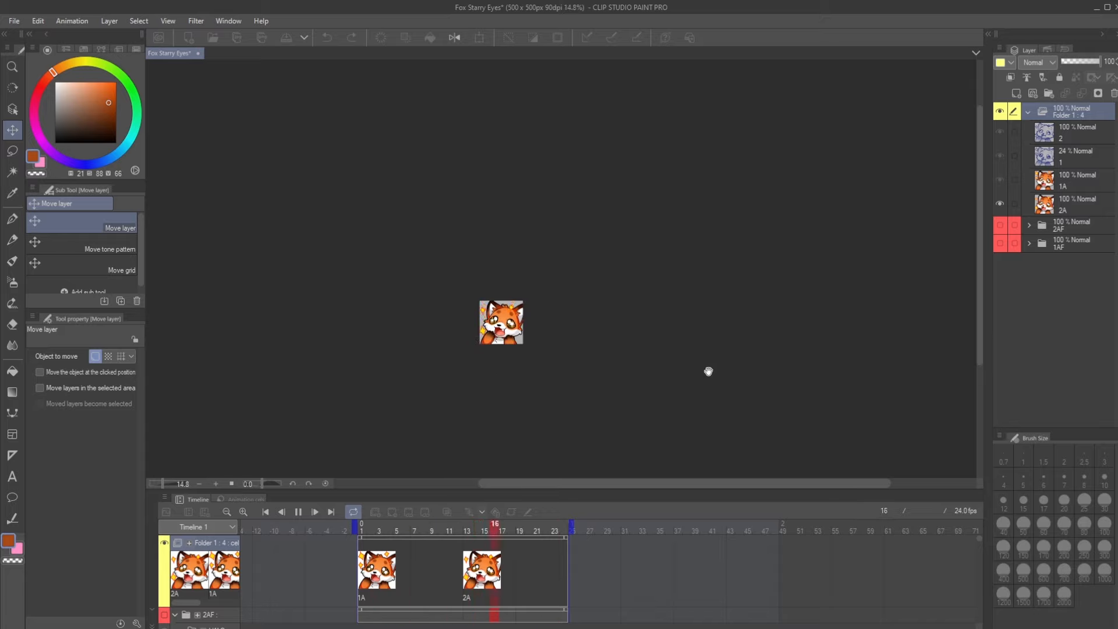
{"action": "scroll", "coordinate": [489, 337], "scroll_direction": "up", "scroll_amount": 4}
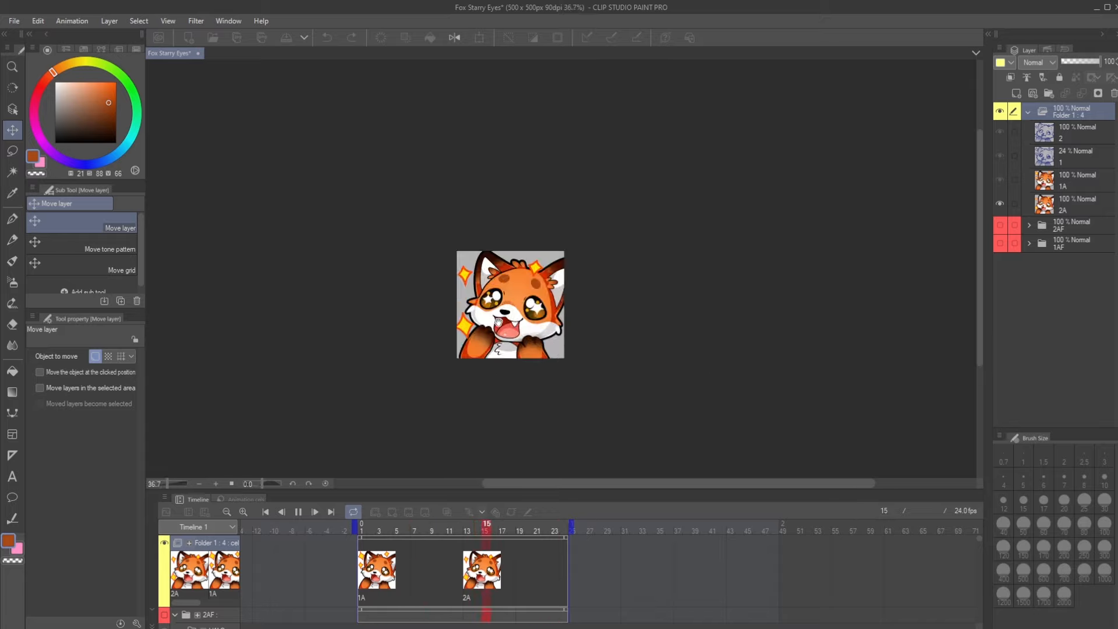
{"action": "scroll", "coordinate": [531, 400], "scroll_direction": "down", "scroll_amount": 1}
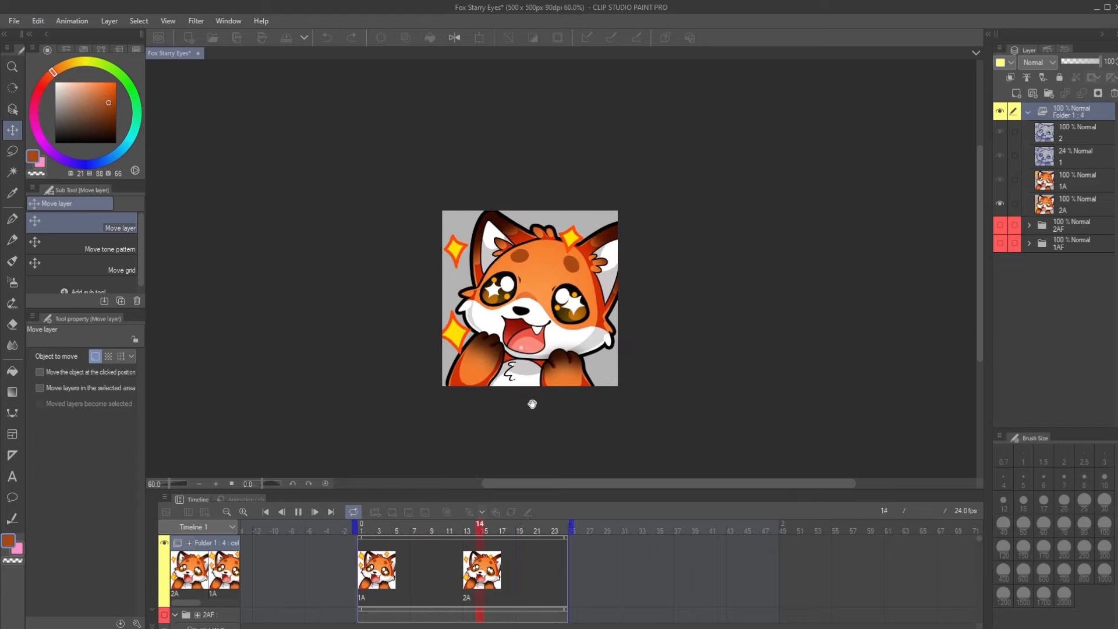
Stop the playback and switch the visibility of folder 2AF on and off again.
{"action": "left_click", "coordinate": [1001, 226]}
{"action": "left_click", "coordinate": [1001, 226]}
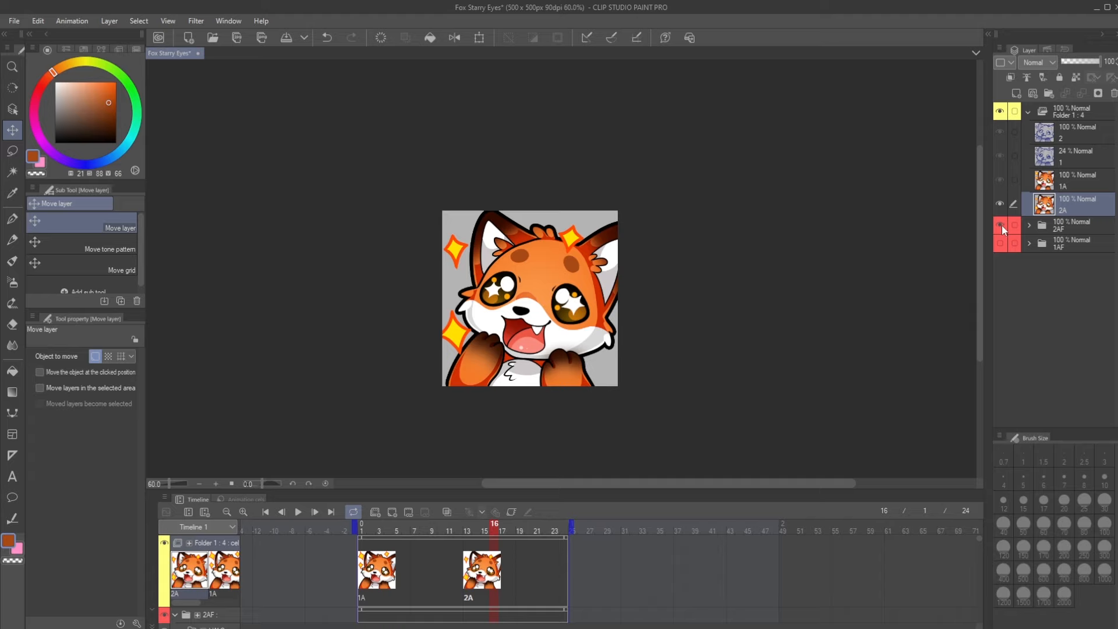
{"action": "left_click", "coordinate": [1001, 225]}
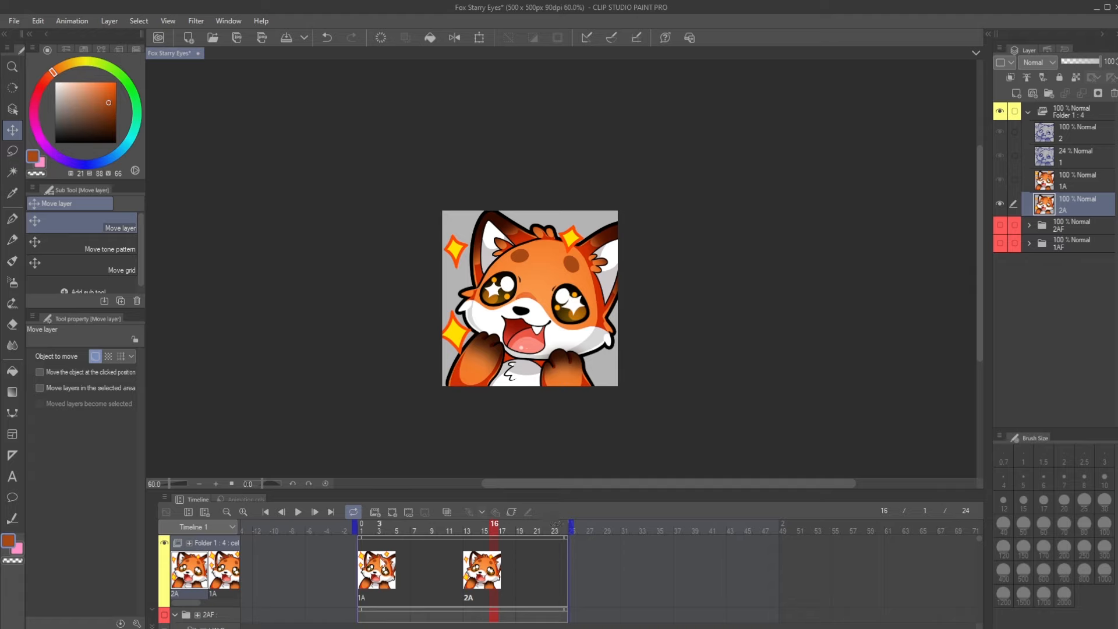
Compare cel 1A at frame 1 with cel 2A at frame 13 on the timeline and play the animation.
{"action": "left_click", "coordinate": [364, 534]}
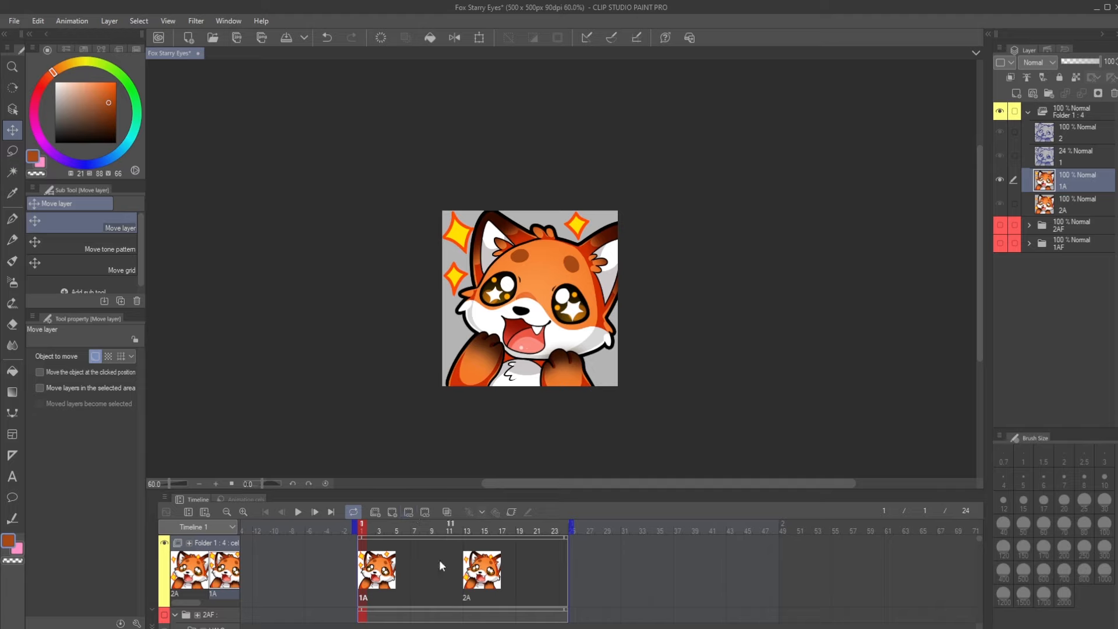
{"action": "left_click", "coordinate": [466, 532]}
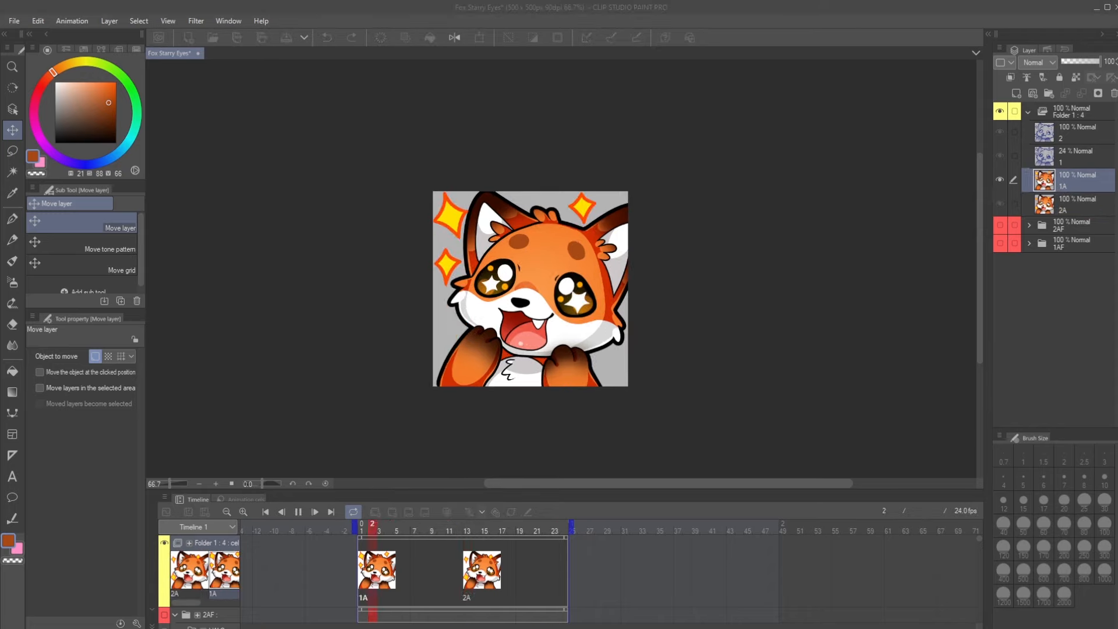
{"action": "left_click", "coordinate": [777, 225]}
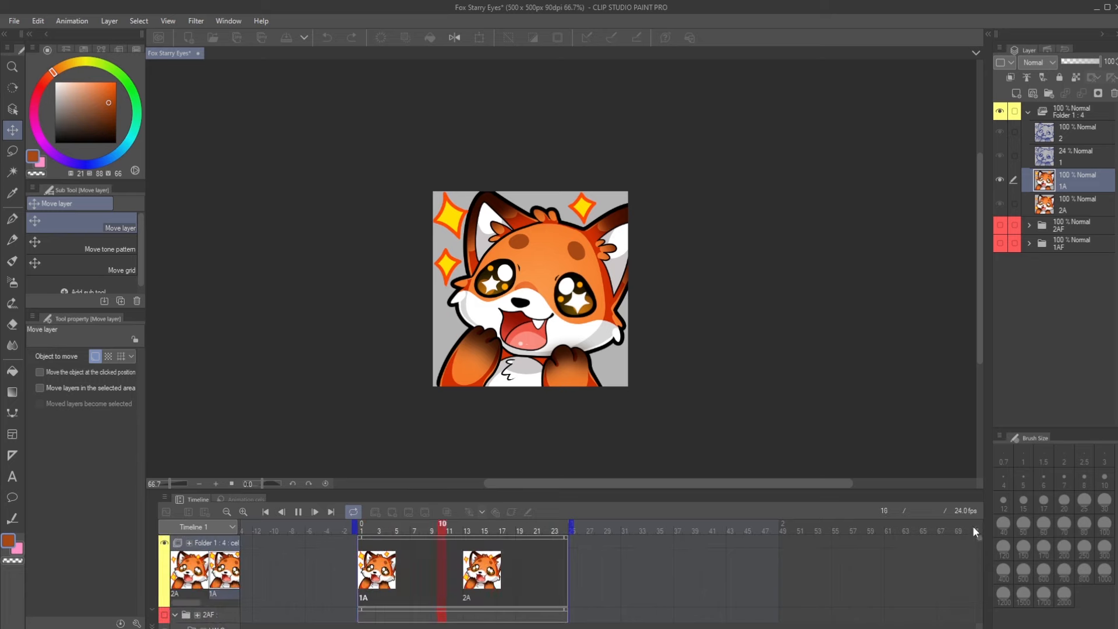
Stop the playback and return to frame 1 of Folder 1 in an enlarged timeline.
{"action": "left_click_drag", "start_coordinate": [496, 492], "coordinate": [513, 368]}
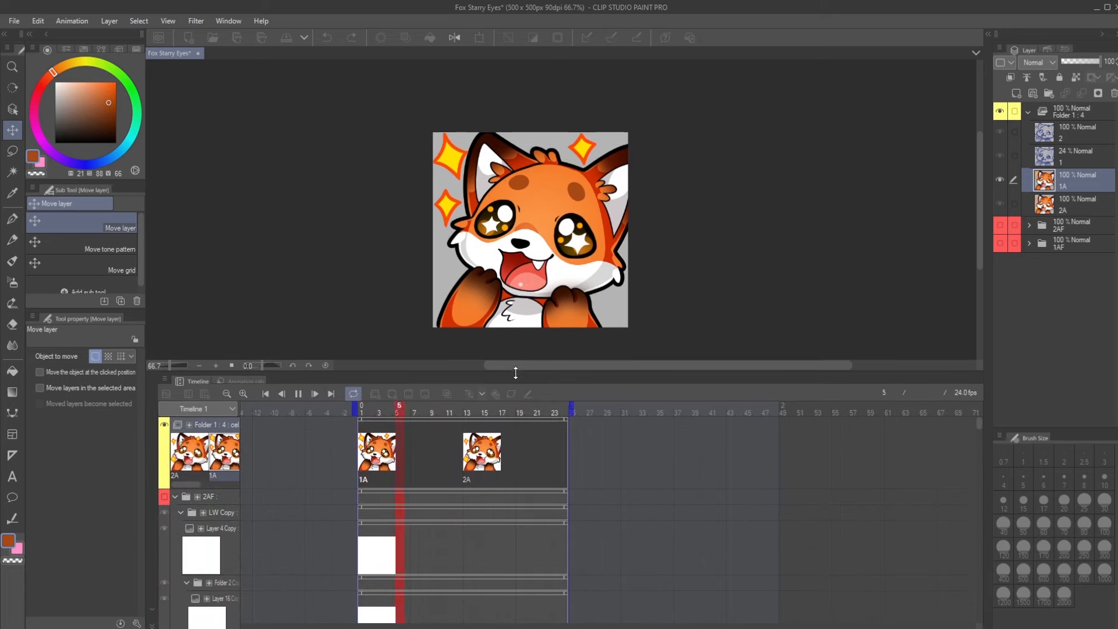
{"action": "left_click", "coordinate": [301, 393]}
{"action": "left_click", "coordinate": [1077, 106]}
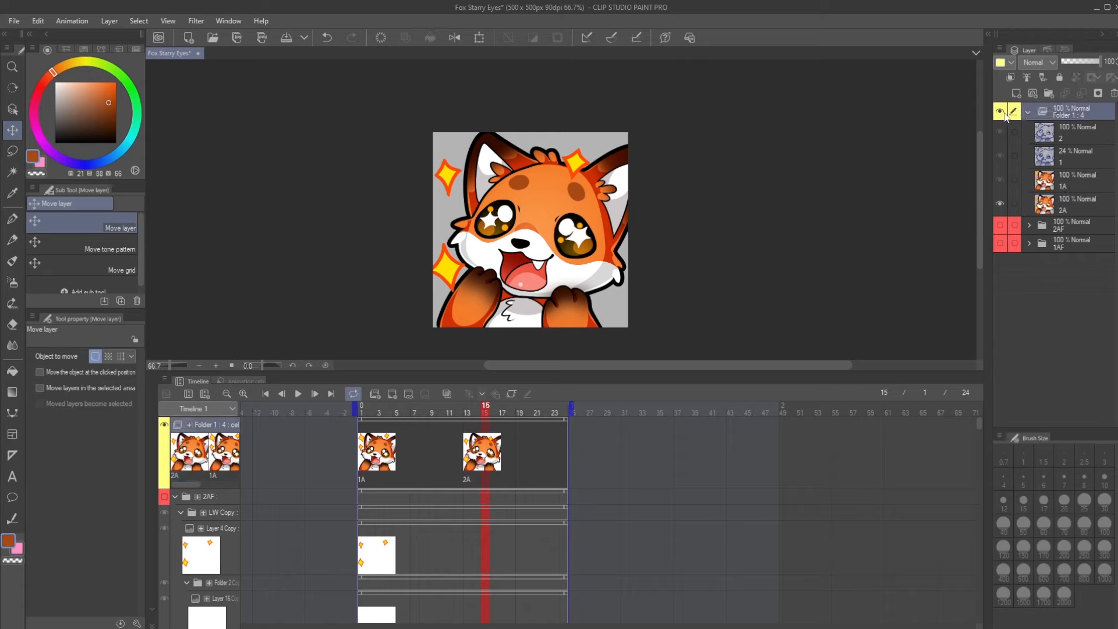
{"action": "left_click", "coordinate": [361, 411]}
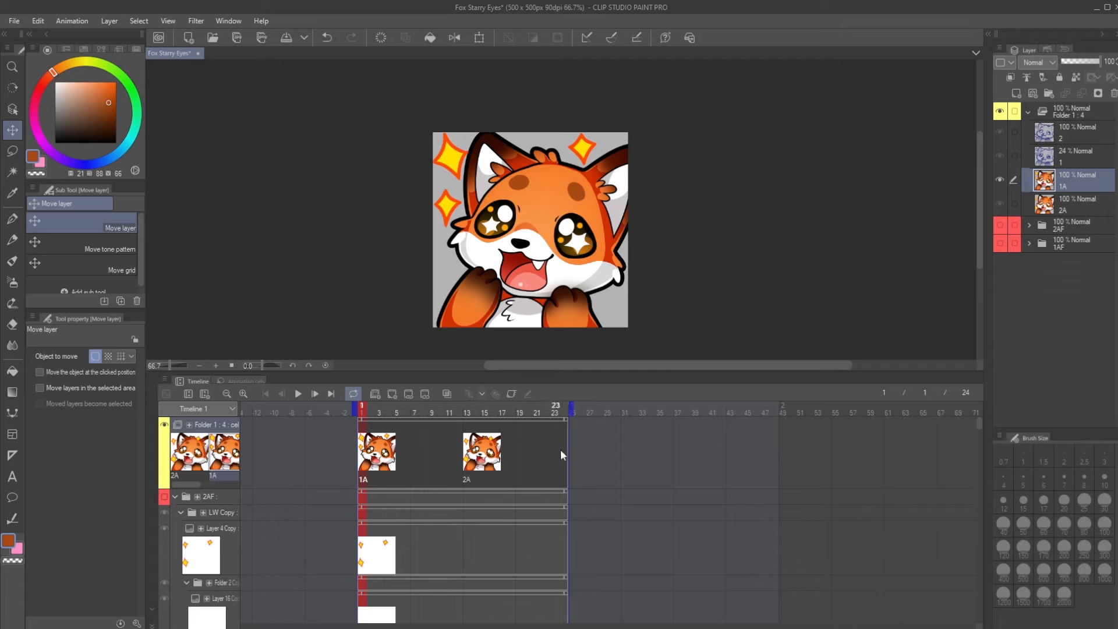
{"action": "left_click", "coordinate": [1062, 109]}
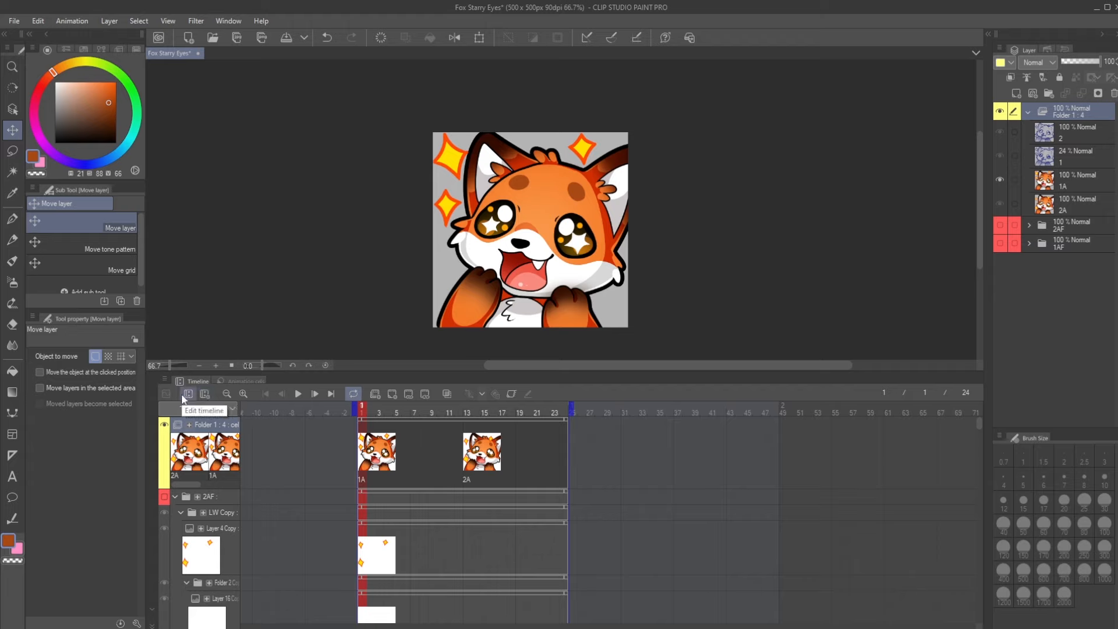
Add a new animation folder above Folder 1 and step through its frames up to frame 14.
{"action": "left_click", "coordinate": [376, 398]}
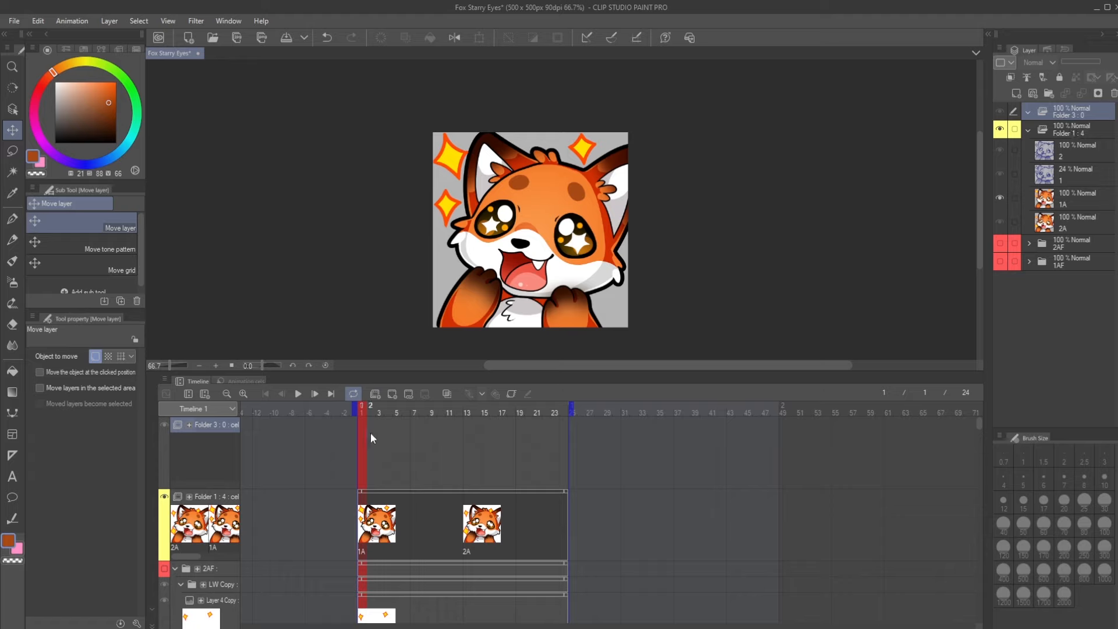
{"action": "left_click_drag", "start_coordinate": [381, 414], "coordinate": [414, 410]}
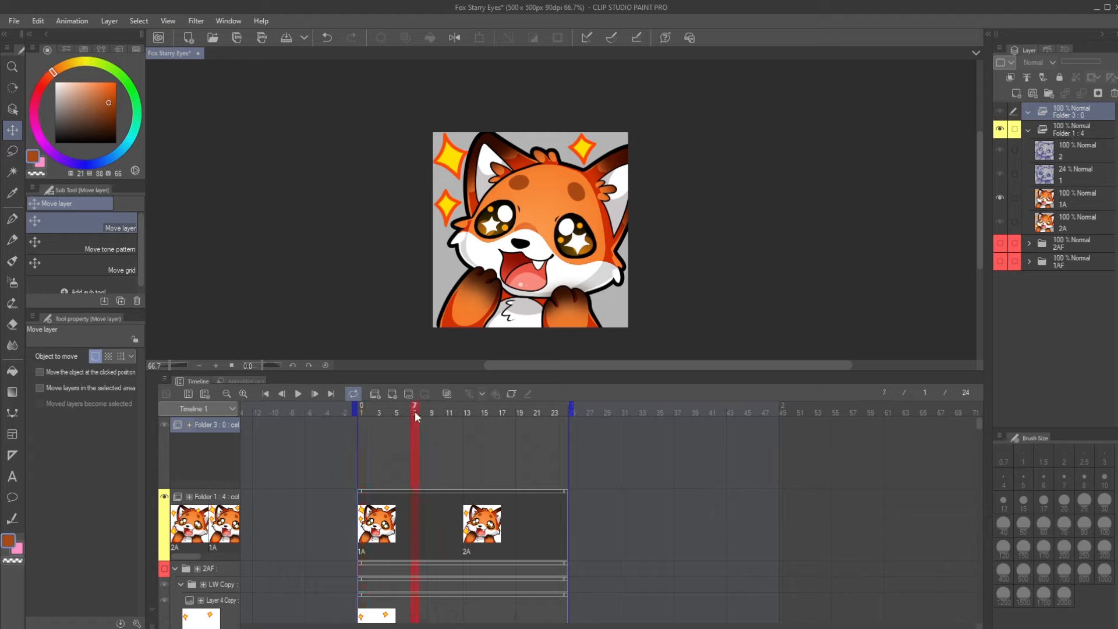
{"action": "left_click", "coordinate": [364, 414]}
{"action": "left_click", "coordinate": [379, 413]}
{"action": "left_click", "coordinate": [396, 414]}
{"action": "left_click", "coordinate": [413, 413]}
{"action": "left_click", "coordinate": [473, 414]}
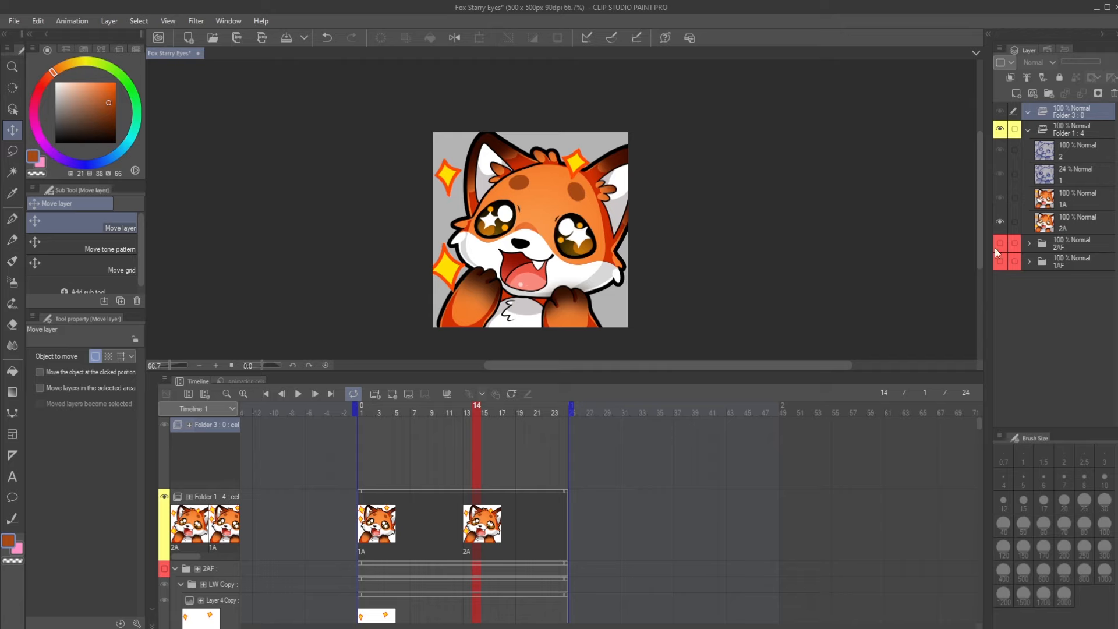
Select layer folder 1AF and revisit frames 1, 7 and 12 on the new animation folder's empty track.
{"action": "left_click", "coordinate": [1070, 263]}
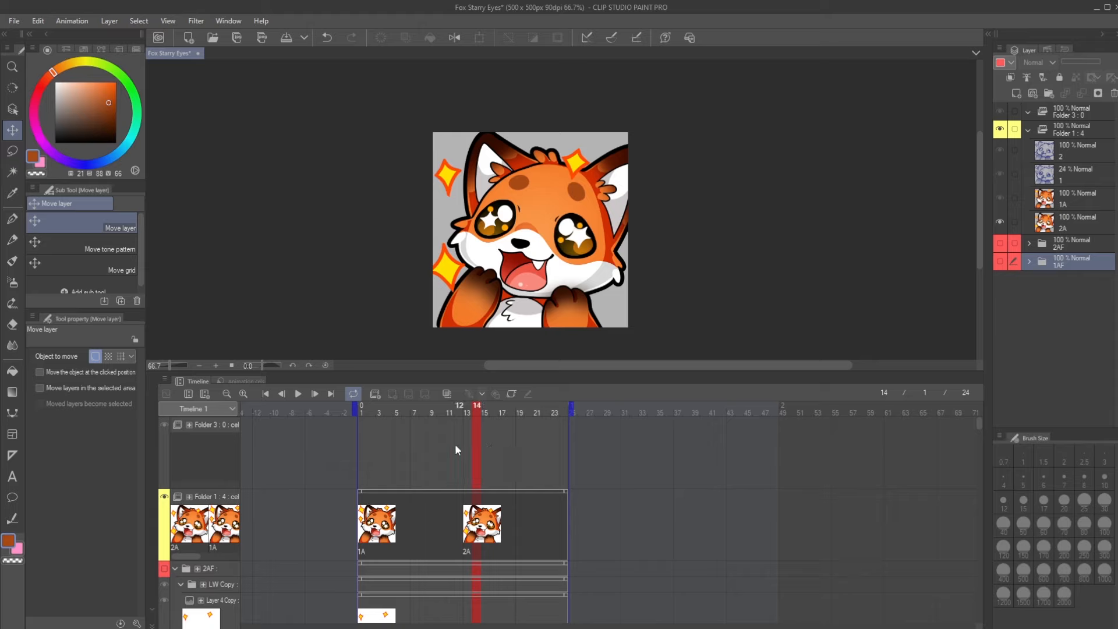
{"action": "left_click", "coordinate": [367, 420]}
{"action": "left_click", "coordinate": [361, 421]}
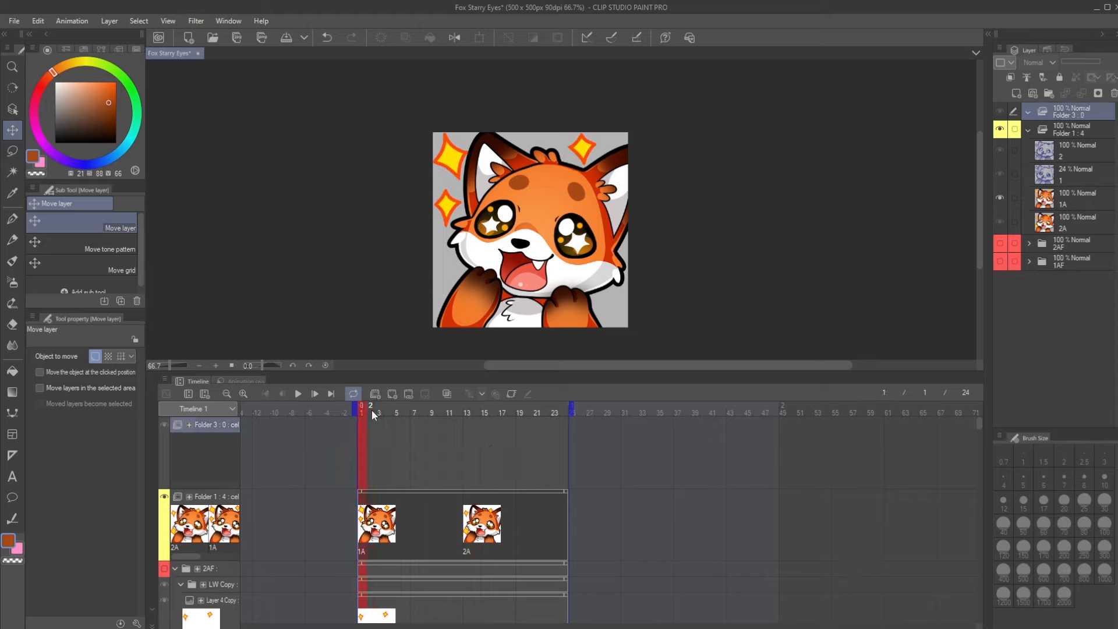
{"action": "left_click", "coordinate": [414, 417]}
{"action": "left_click", "coordinate": [457, 414]}
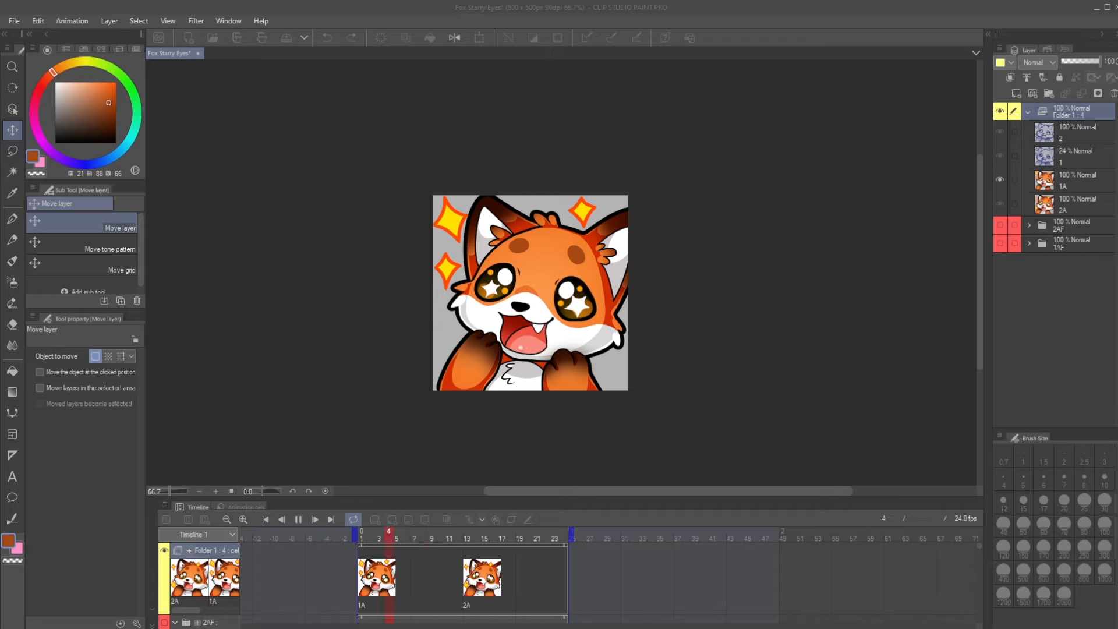
Stop the looping playback of the fox animation.
{"action": "left_click", "coordinate": [489, 286]}
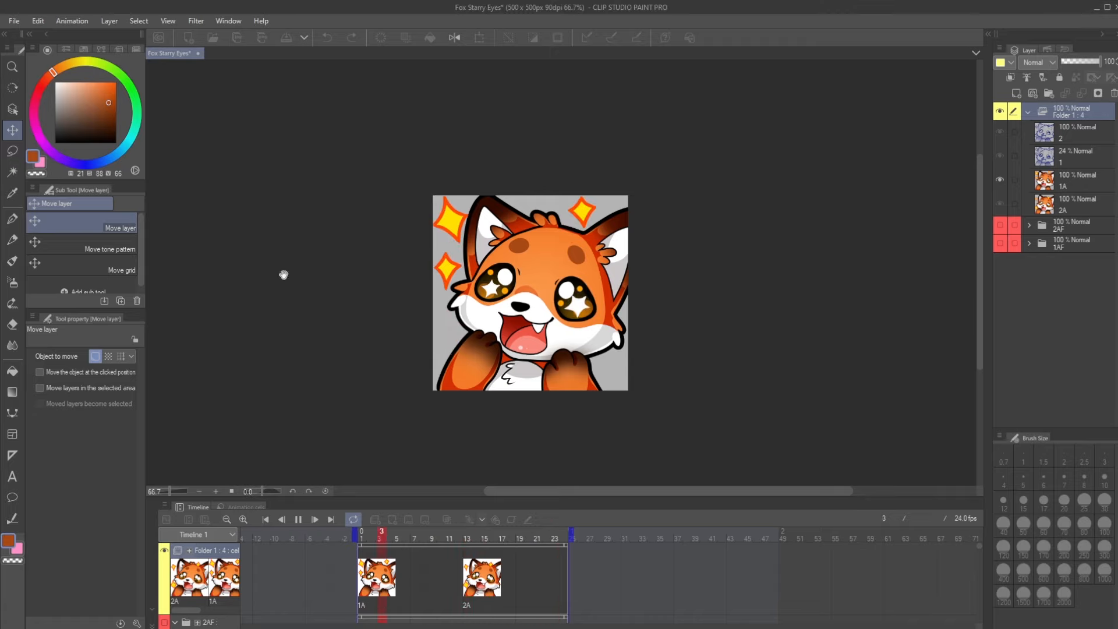
{"action": "left_click", "coordinate": [298, 520]}
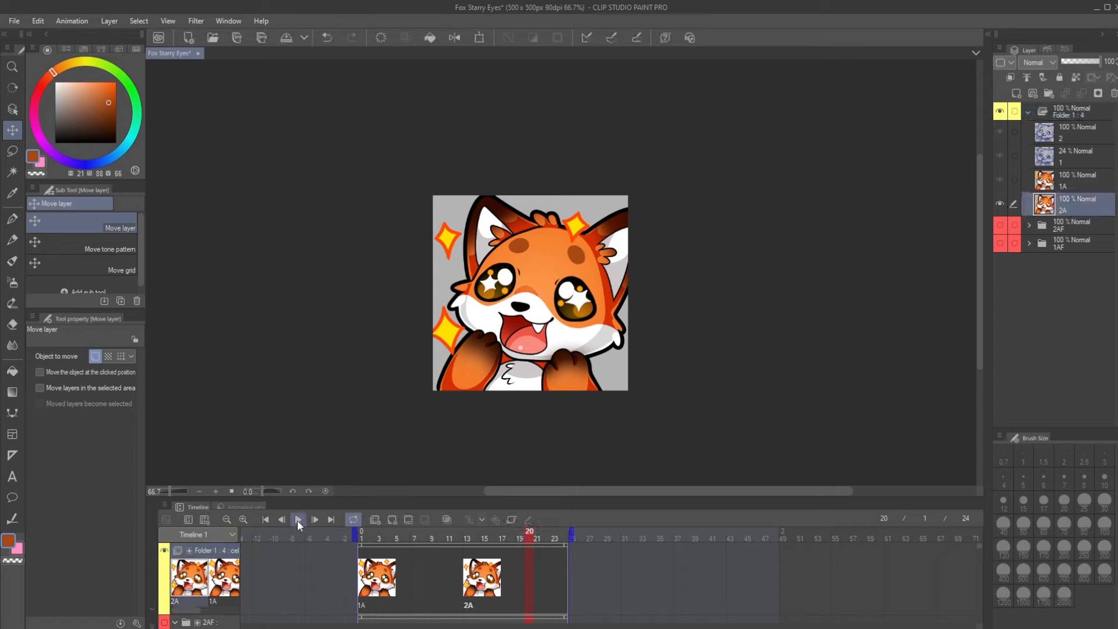
{"action": "left_click", "coordinate": [14, 21]}
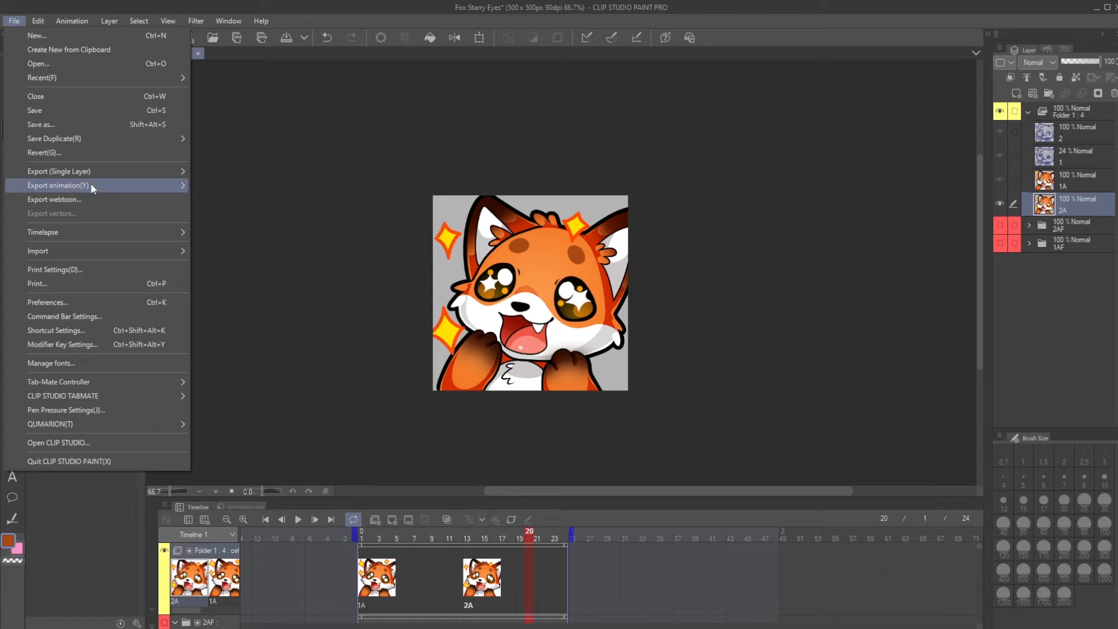
{"action": "mouse_move", "coordinate": [91, 185]}
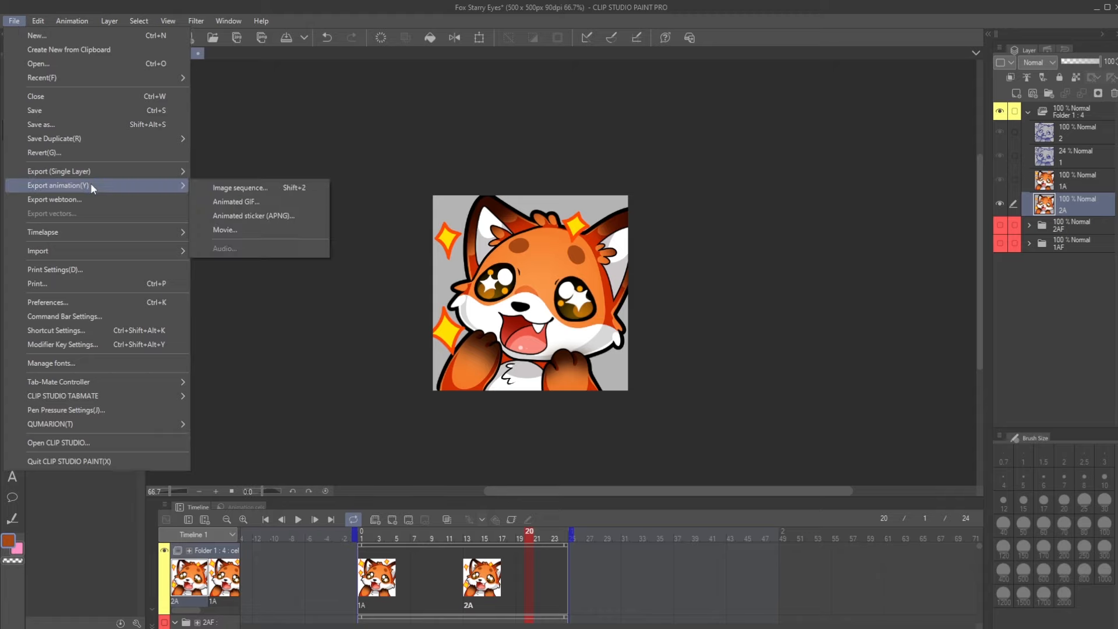
{"action": "left_click", "coordinate": [248, 202]}
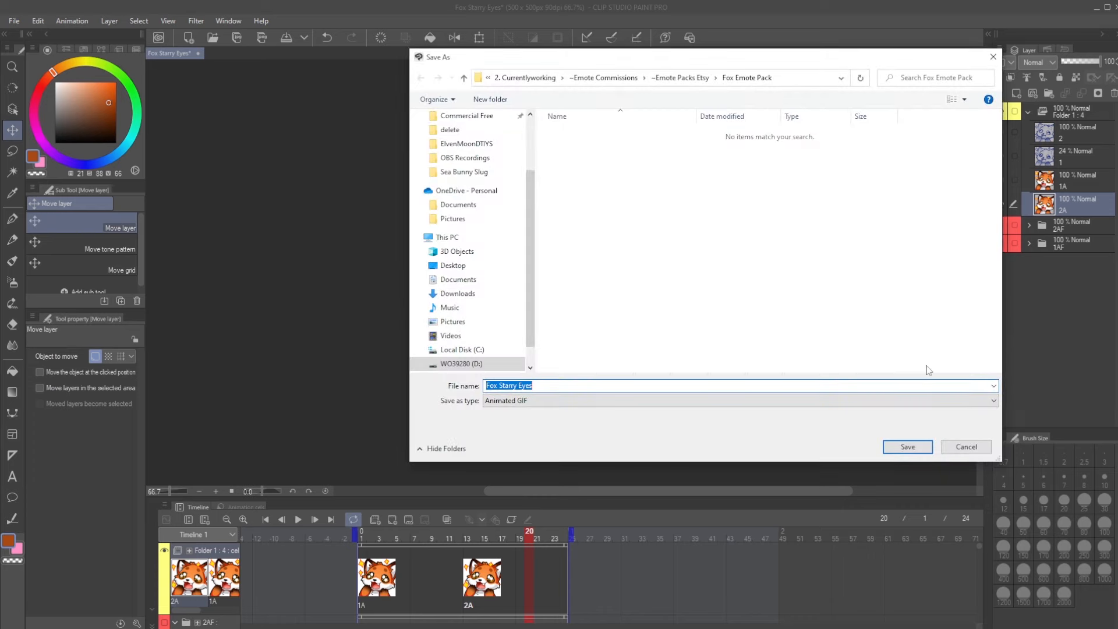
{"action": "left_click", "coordinate": [962, 447]}
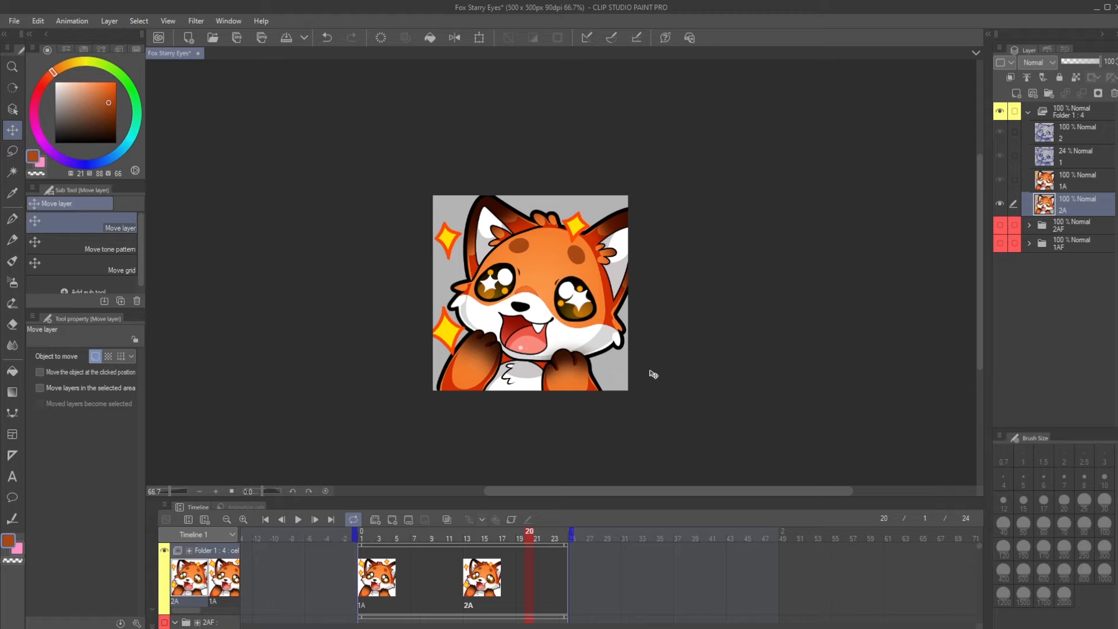
Open the image sequence export settings for the animation and choose PNG as the file type.
{"action": "left_click", "coordinate": [14, 22]}
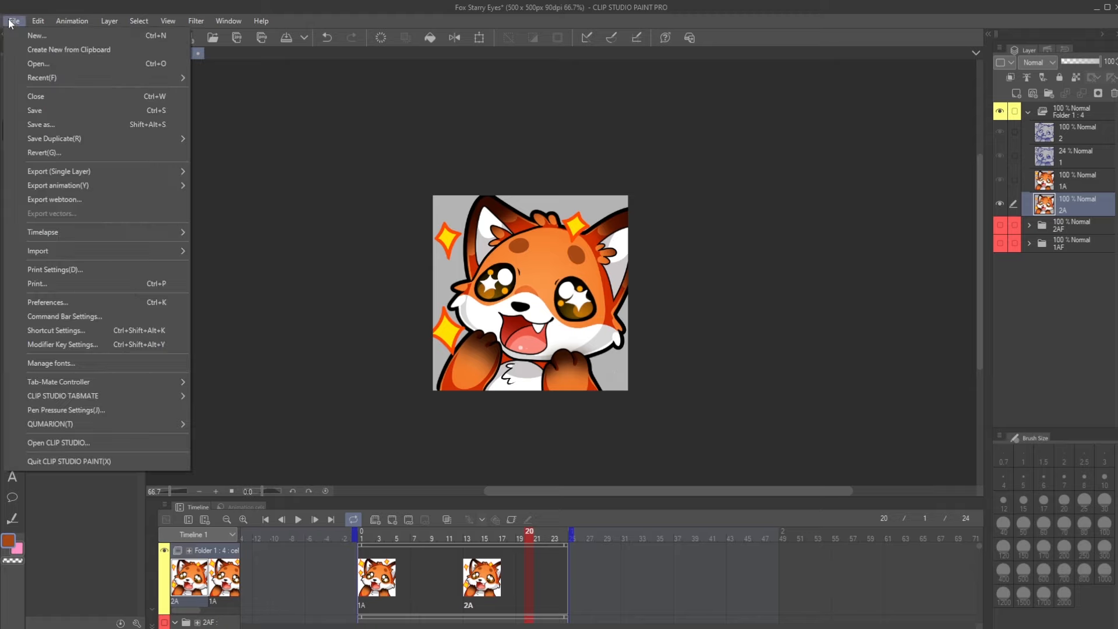
{"action": "mouse_move", "coordinate": [108, 251]}
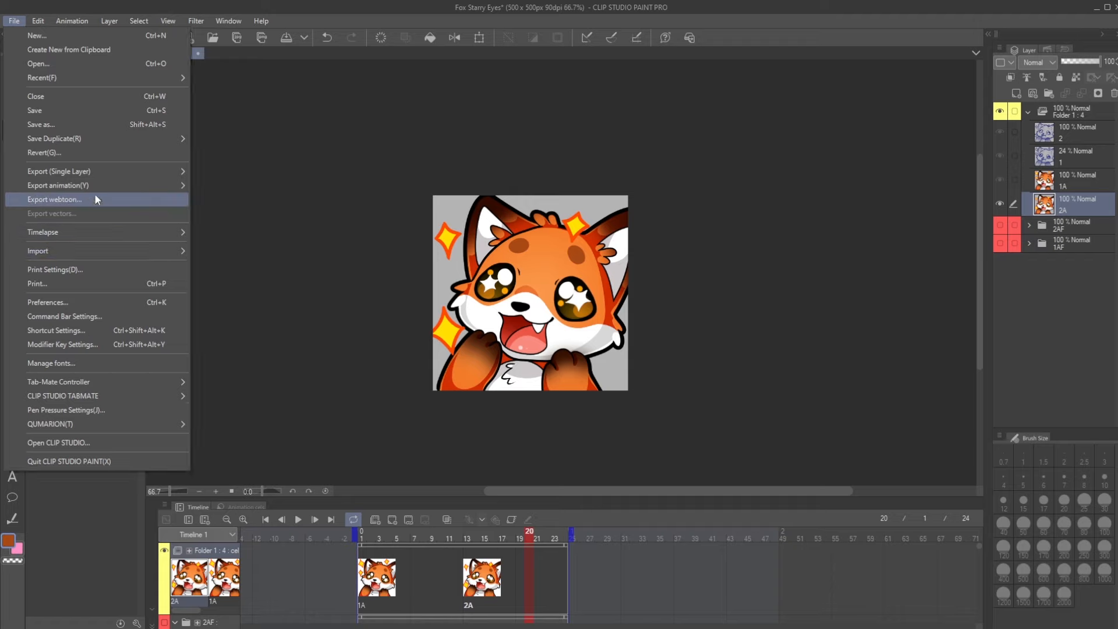
{"action": "mouse_move", "coordinate": [95, 188]}
{"action": "left_click", "coordinate": [232, 190]}
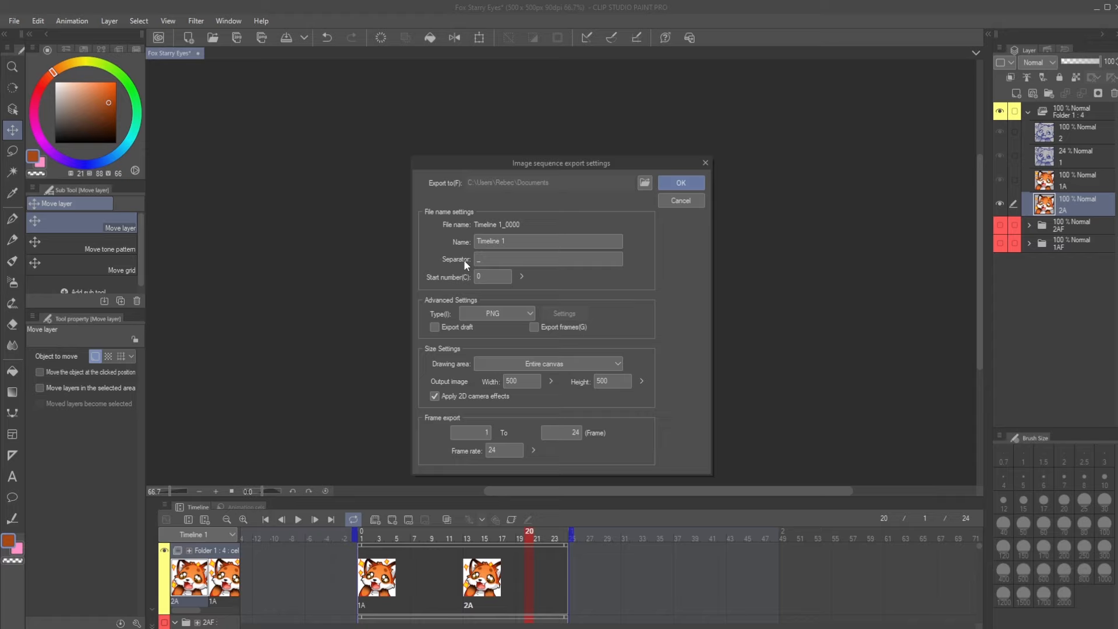
{"action": "left_click", "coordinate": [500, 315]}
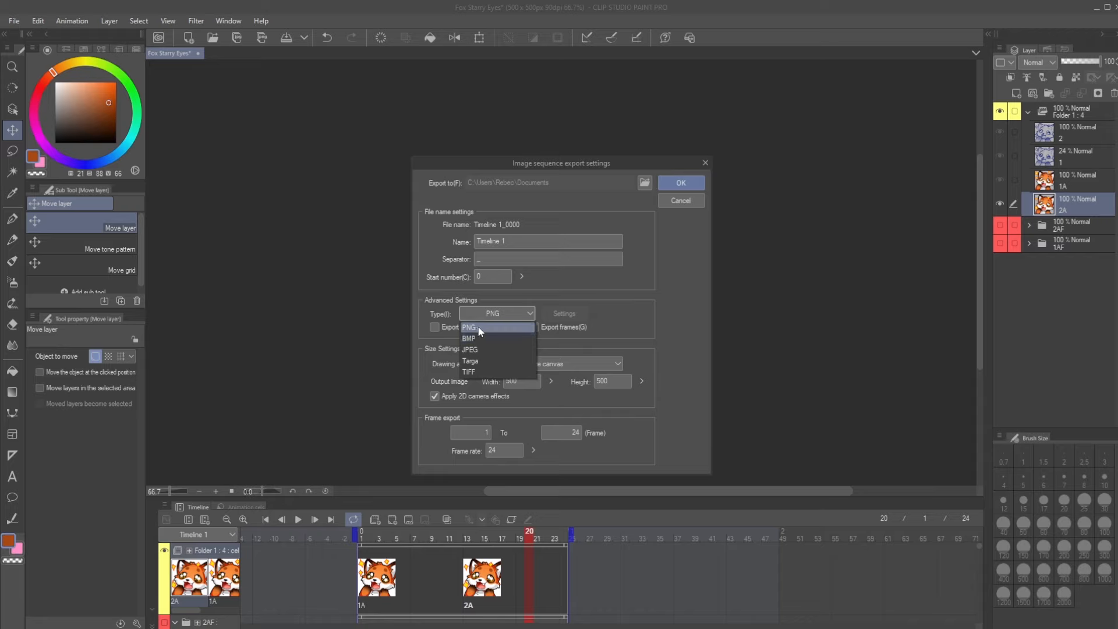
{"action": "left_click", "coordinate": [481, 328]}
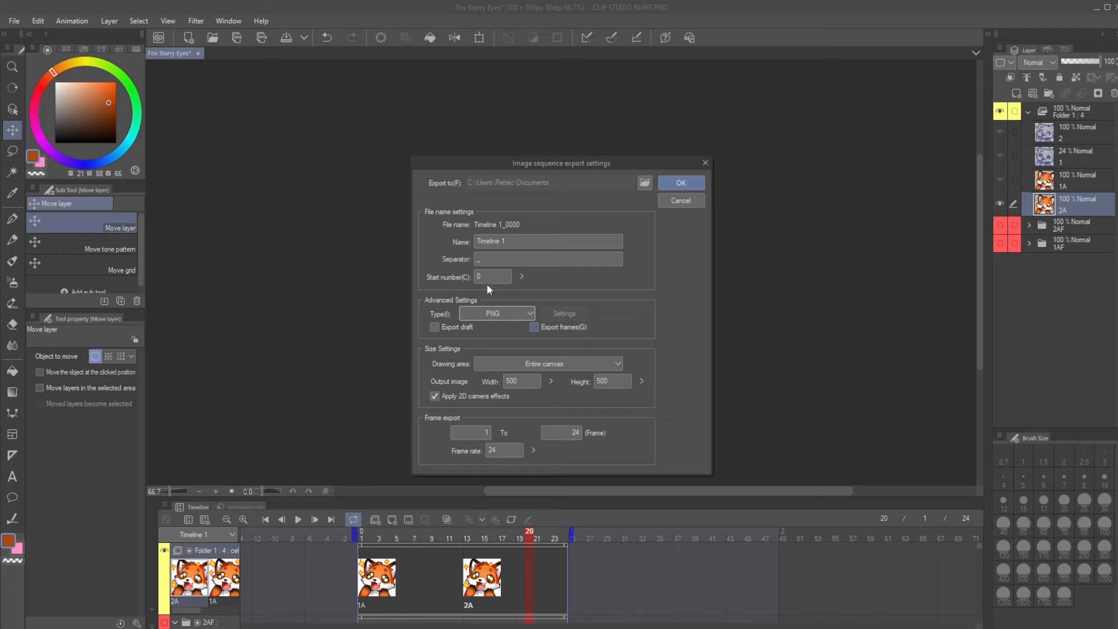
{"action": "left_click_drag", "start_coordinate": [520, 381], "coordinate": [498, 384]}
{"action": "double_click", "coordinate": [610, 382]}
{"action": "left_click", "coordinate": [522, 381]}
{"action": "key", "text": "Tab"}
Browse for the export location and create a folder named "Fox Starry eyed img Seq" inside Fox Emote Pack.
{"action": "left_click", "coordinate": [645, 182]}
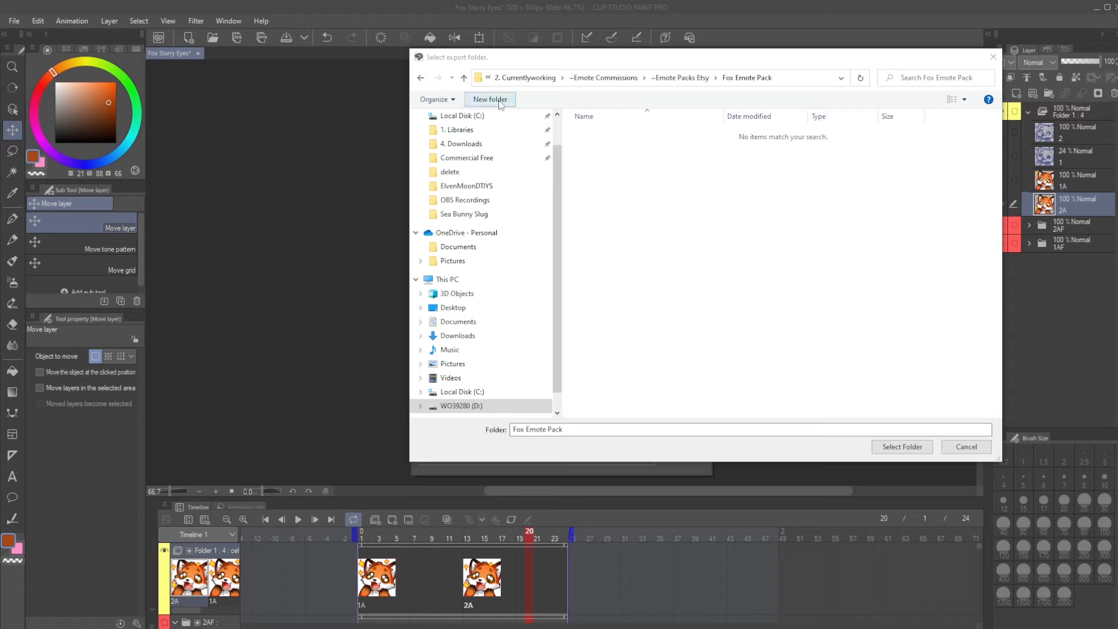
{"action": "left_click", "coordinate": [492, 99]}
{"action": "type", "text": "Fox Starry eyed"}
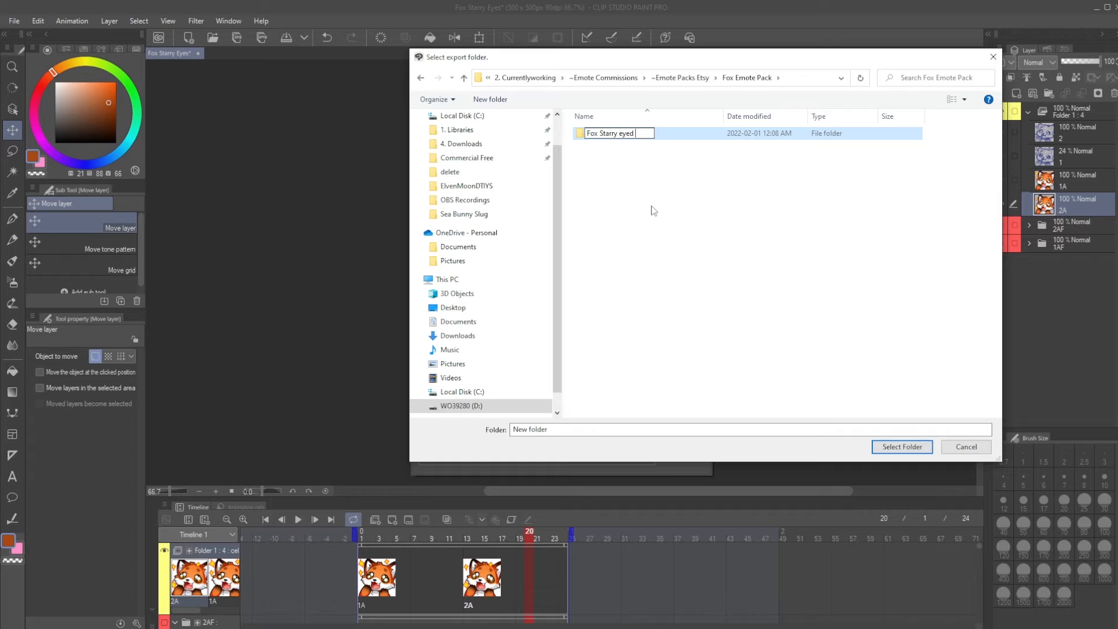
{"action": "type", "text": " img Seq"}
{"action": "key", "text": "Return"}
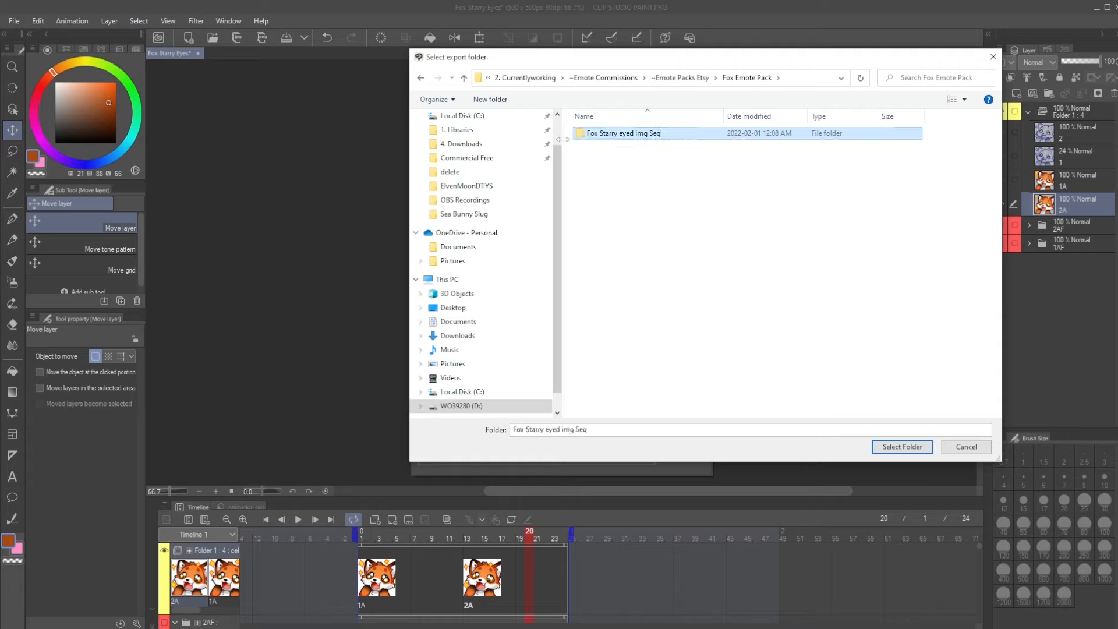
Set the Fox Starry eyed img Seq folder as the export destination and export the image sequence.
{"action": "double_click", "coordinate": [621, 133]}
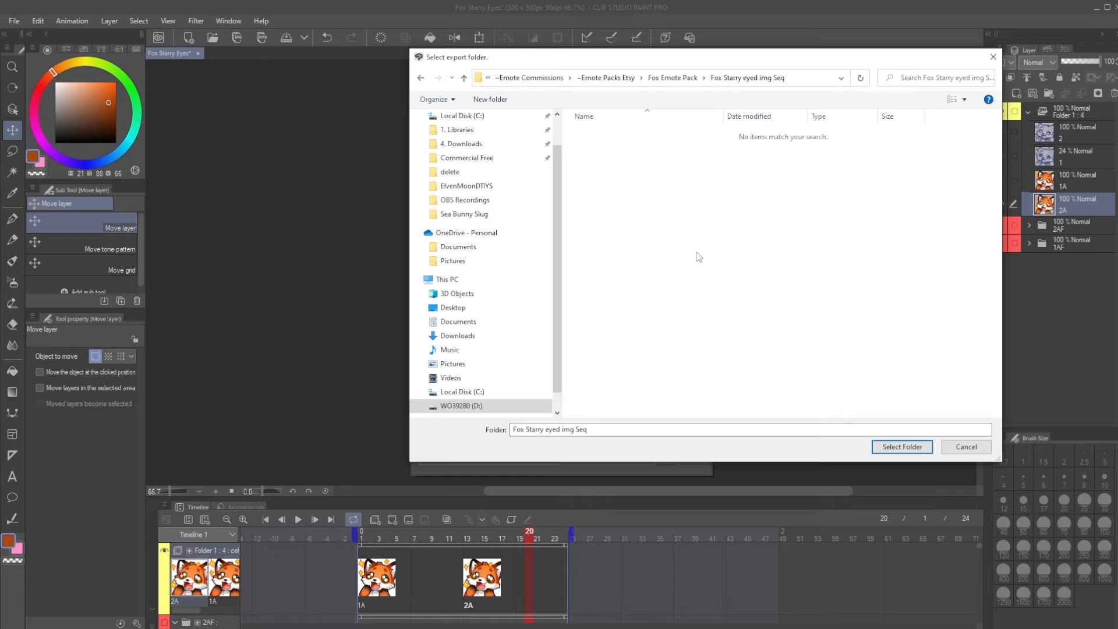
{"action": "left_click", "coordinate": [903, 447]}
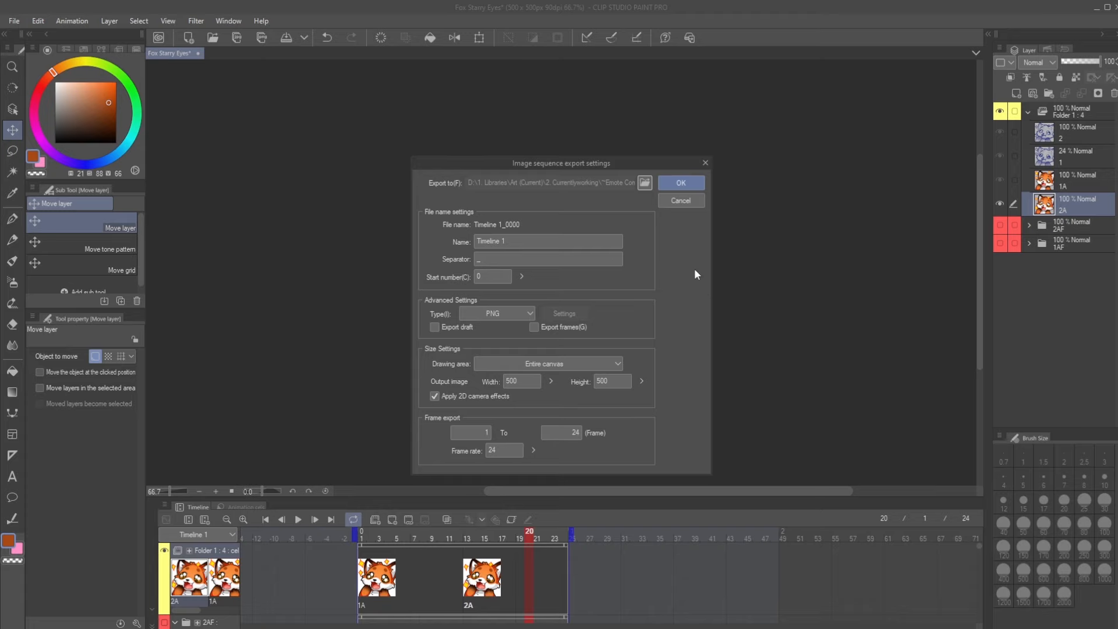
{"action": "left_click", "coordinate": [677, 184]}
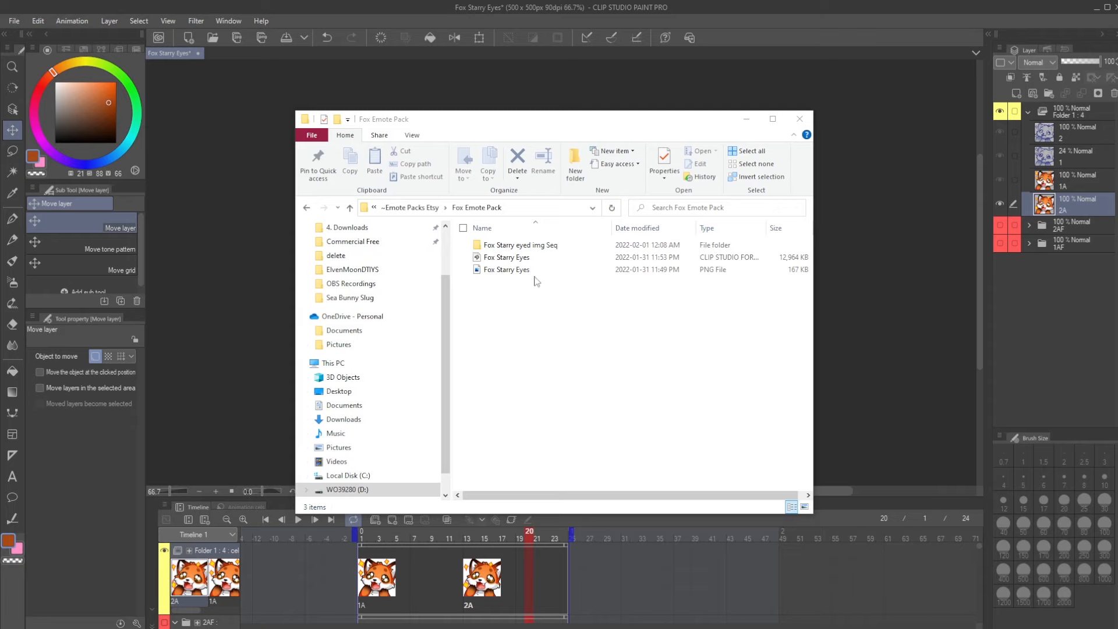
Open the Fox Starry eyed img Seq folder in File Explorer and review the exported PNG frames.
{"action": "left_click", "coordinate": [524, 258]}
{"action": "left_click", "coordinate": [527, 271]}
{"action": "double_click", "coordinate": [526, 270]}
{"action": "left_click", "coordinate": [489, 273]}
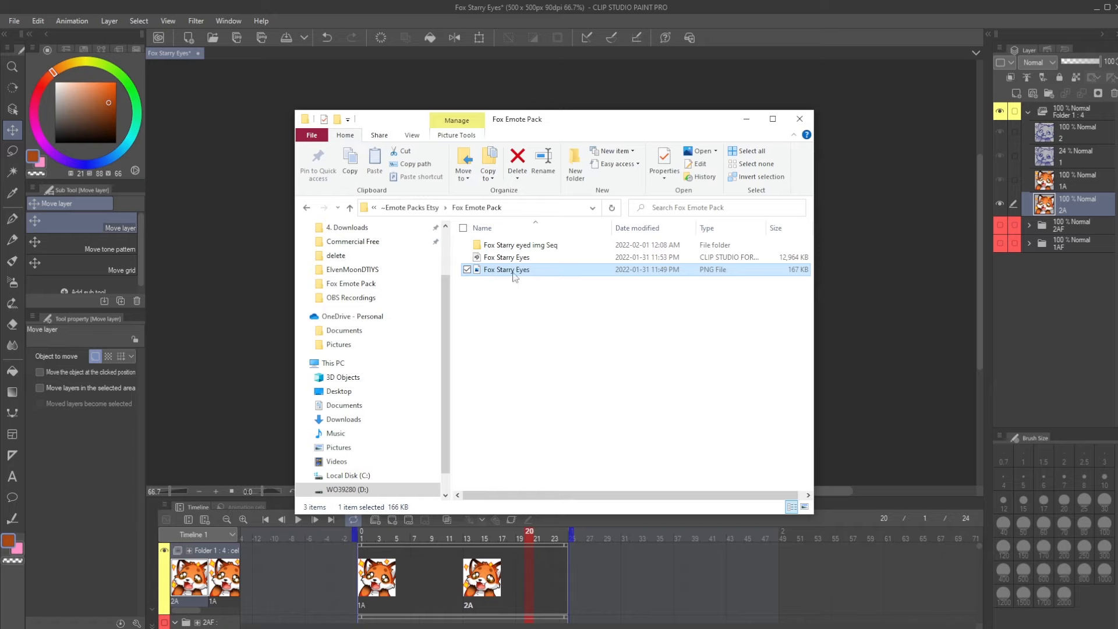
{"action": "double_click", "coordinate": [515, 249]}
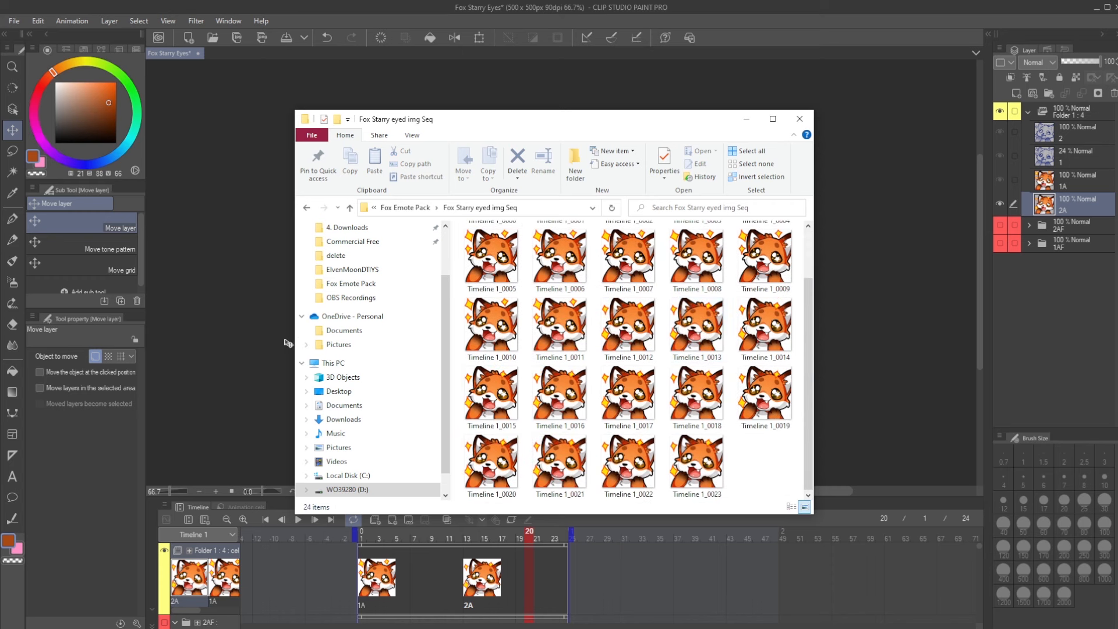
{"action": "left_click_drag", "start_coordinate": [295, 336], "coordinate": [223, 333]}
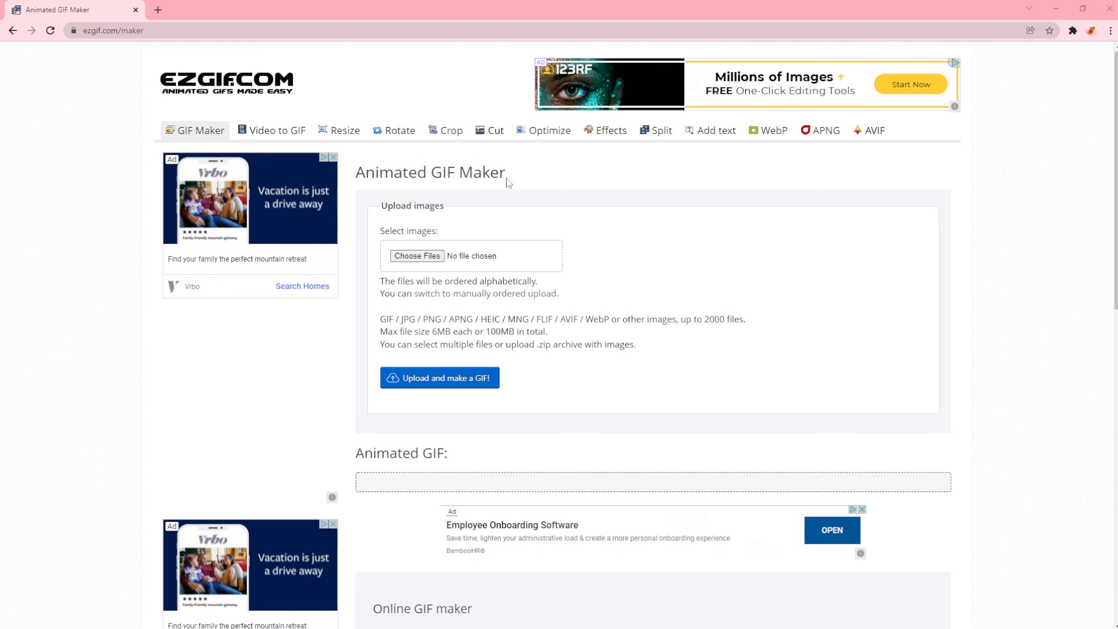
In ezgif's Animated GIF Maker, upload all the exported frames from Timeline 1_0000 to Timeline 1_0023.
{"action": "left_click", "coordinate": [432, 259]}
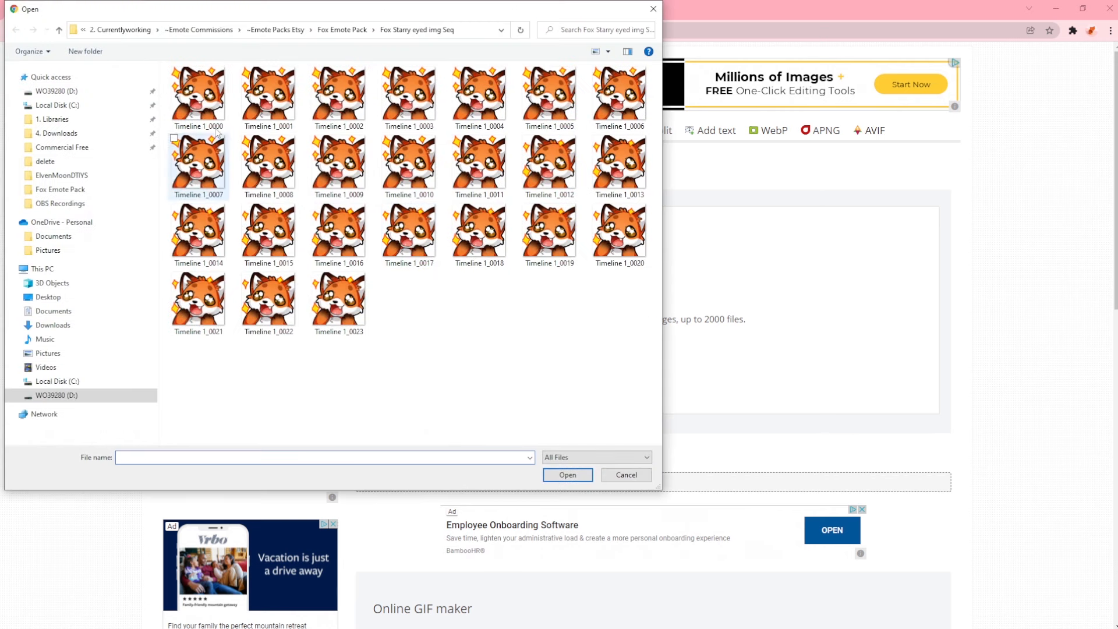
{"action": "left_click", "coordinate": [205, 102]}
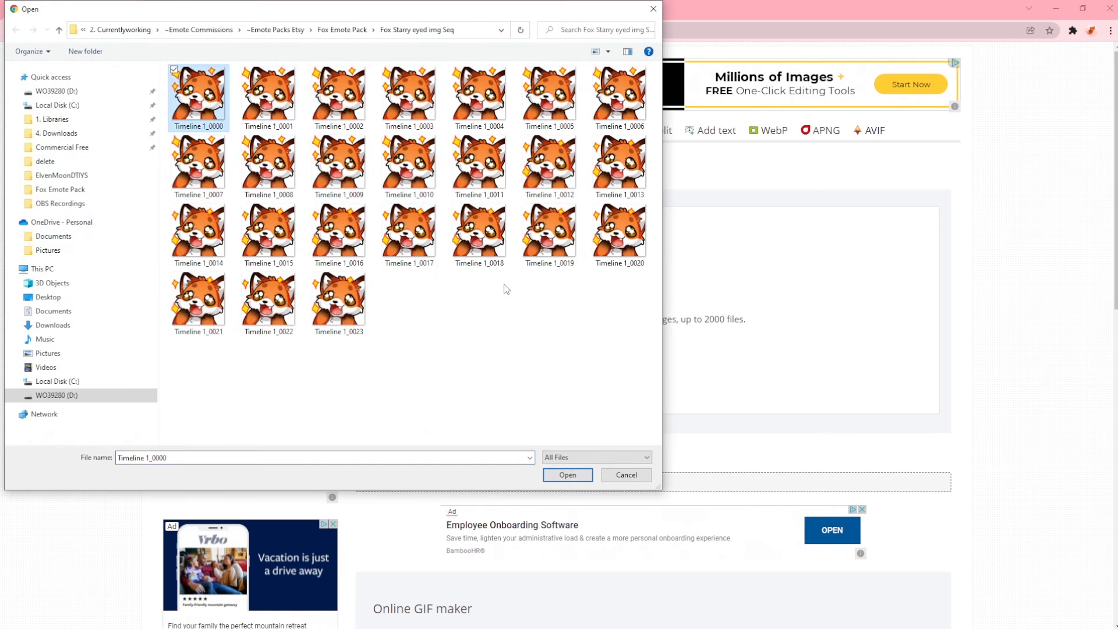
{"action": "key", "text": "ctrl+a"}
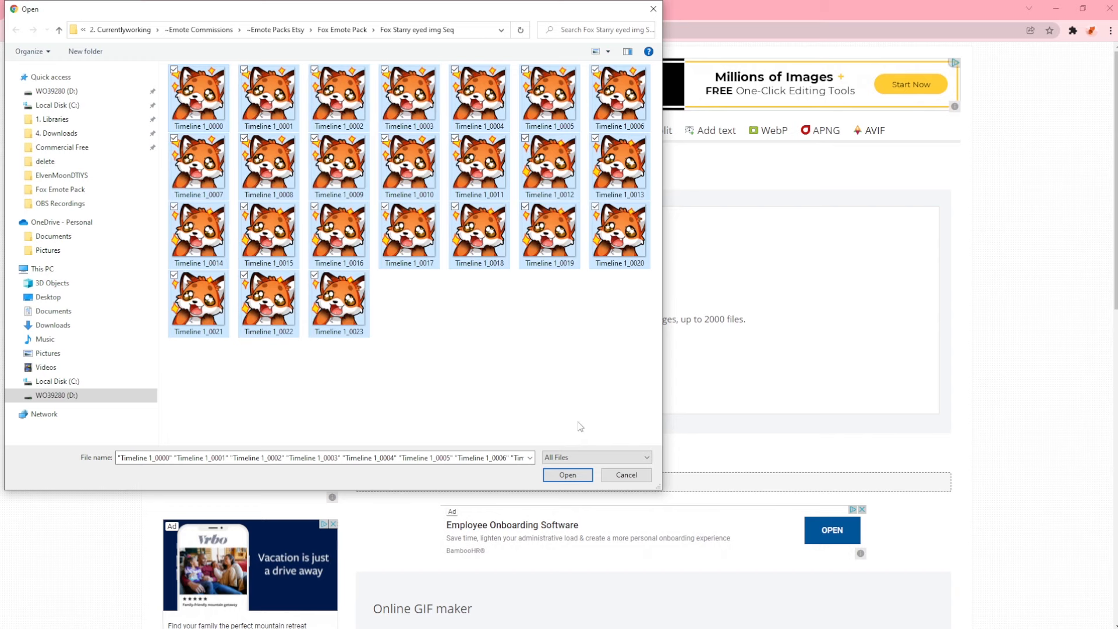
{"action": "left_click", "coordinate": [574, 481]}
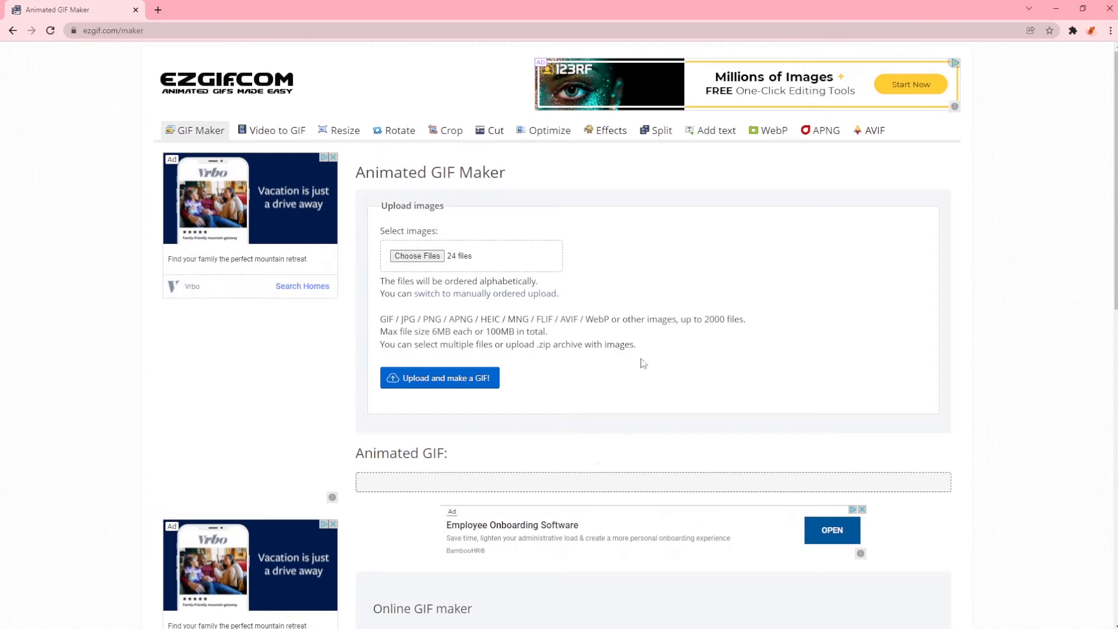
{"action": "left_click", "coordinate": [473, 382]}
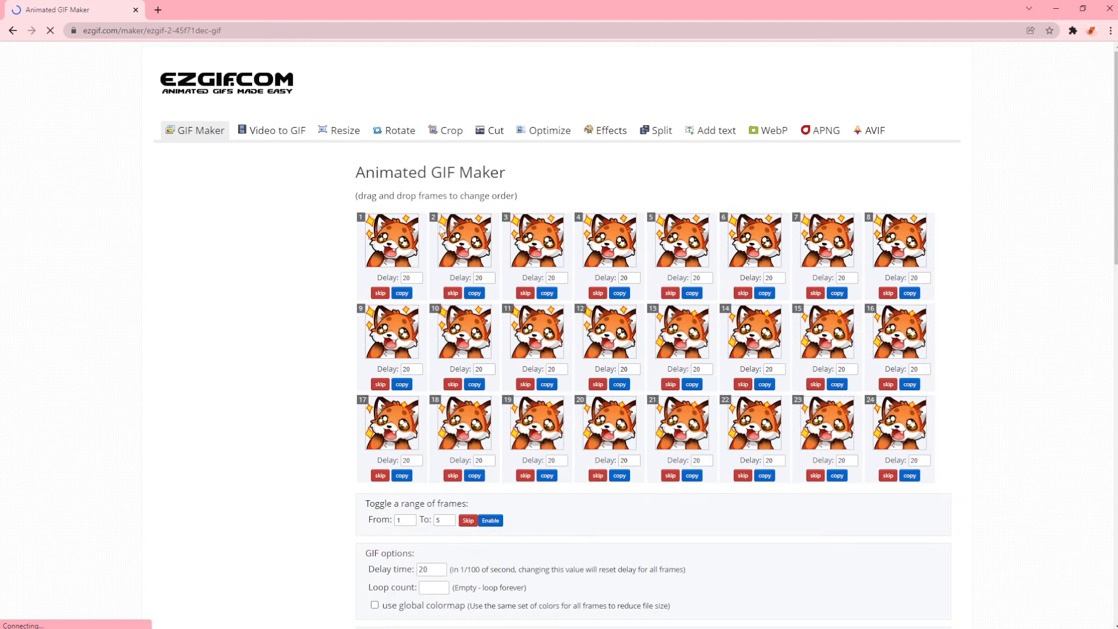
{"action": "left_click_drag", "start_coordinate": [456, 247], "coordinate": [387, 247]}
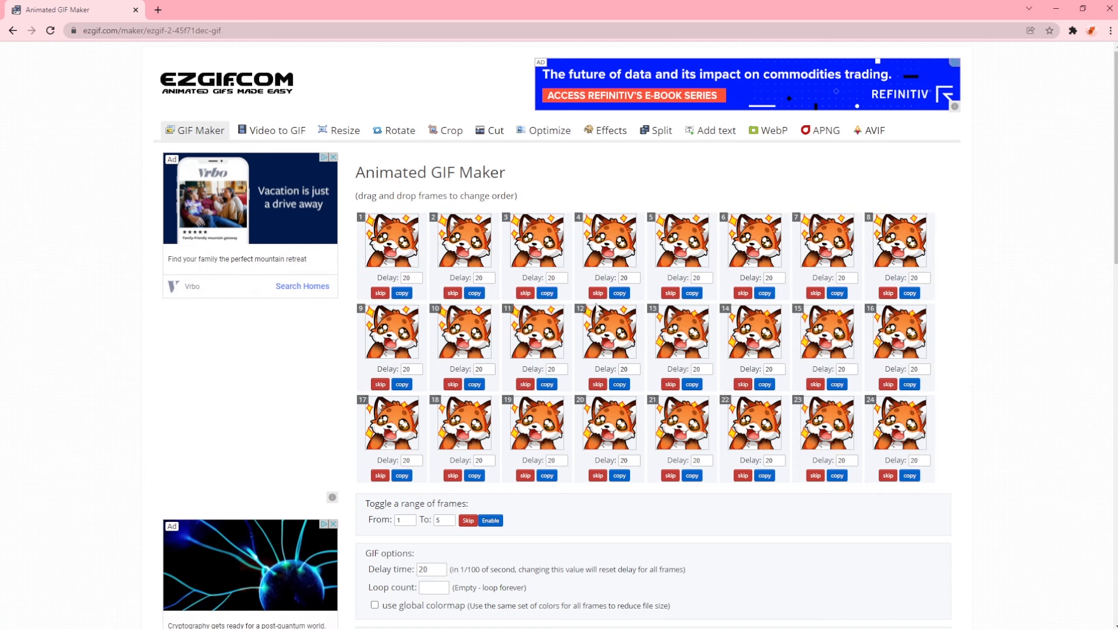
Set the GIF delay time to 6 hundredths of a second for all frames.
{"action": "scroll", "coordinate": [596, 310], "scroll_direction": "down", "scroll_amount": 4}
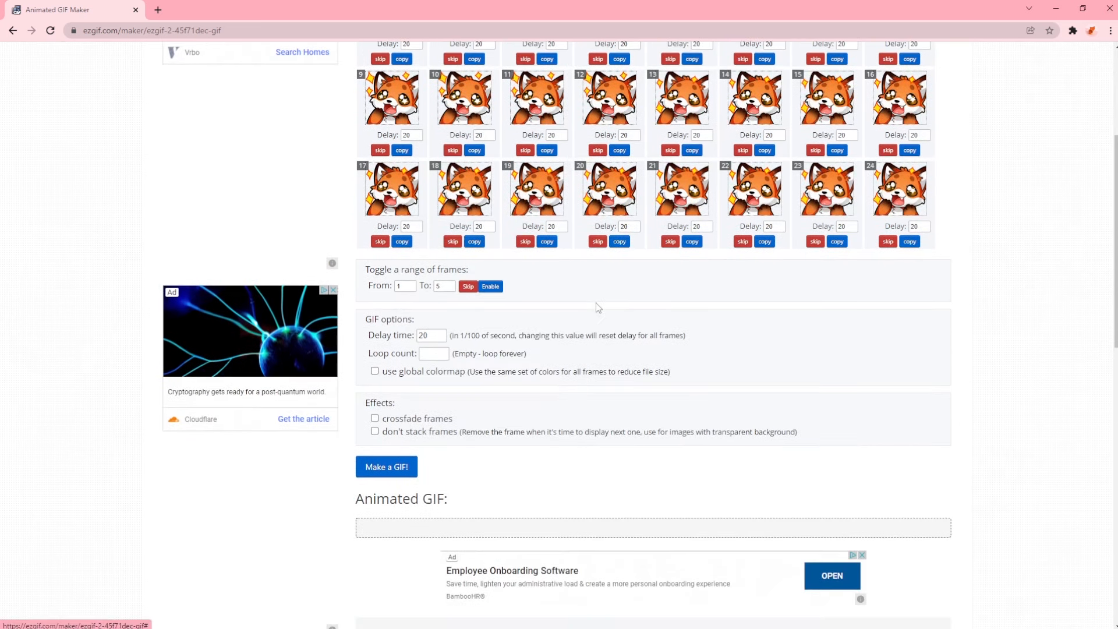
{"action": "double_click", "coordinate": [431, 335]}
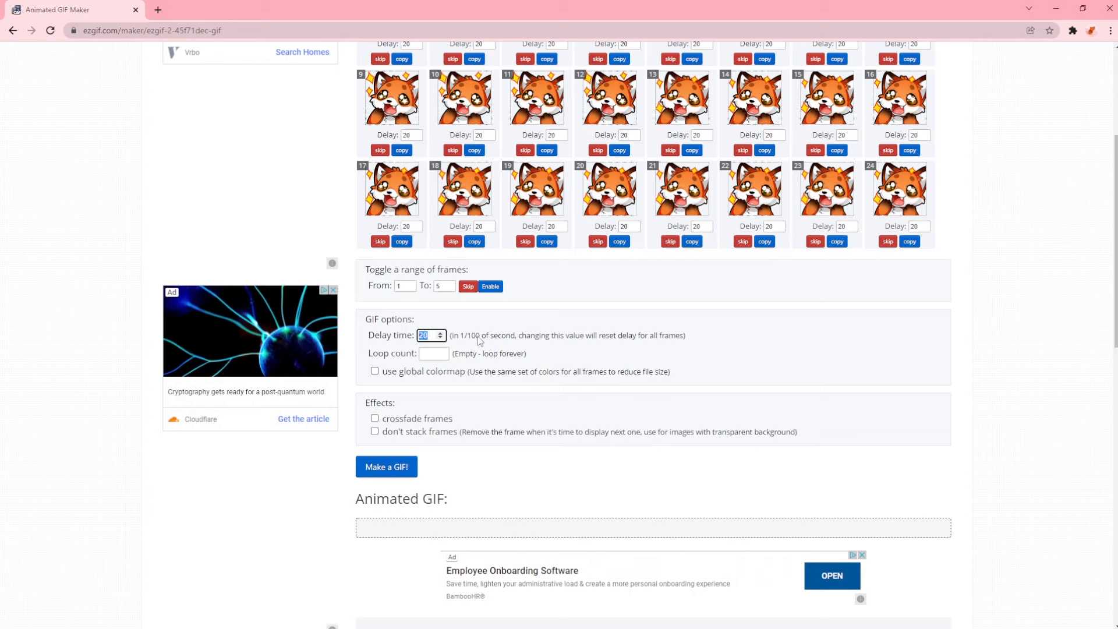
{"action": "type", "text": "6"}
{"action": "key", "text": "BackSpace"}
{"action": "type", "text": "5"}
{"action": "left_click_drag", "start_coordinate": [433, 335], "coordinate": [405, 340]}
{"action": "type", "text": "6"}
{"action": "left_click", "coordinate": [558, 305]}
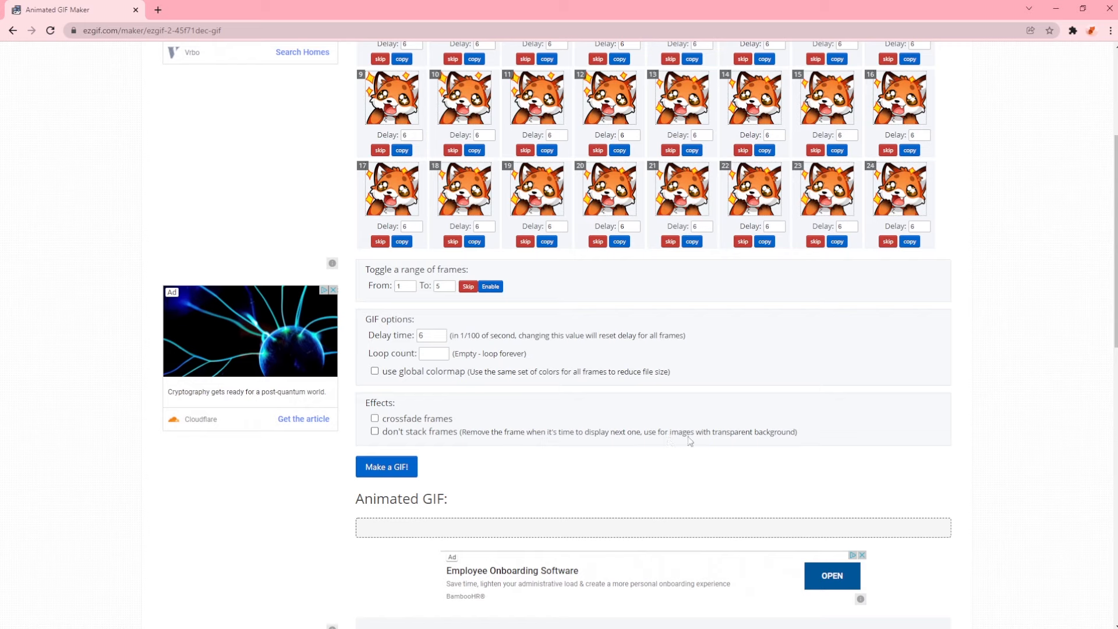
Enable the don't stack frames effect for the transparent background and generate the GIF.
{"action": "left_click", "coordinate": [374, 432]}
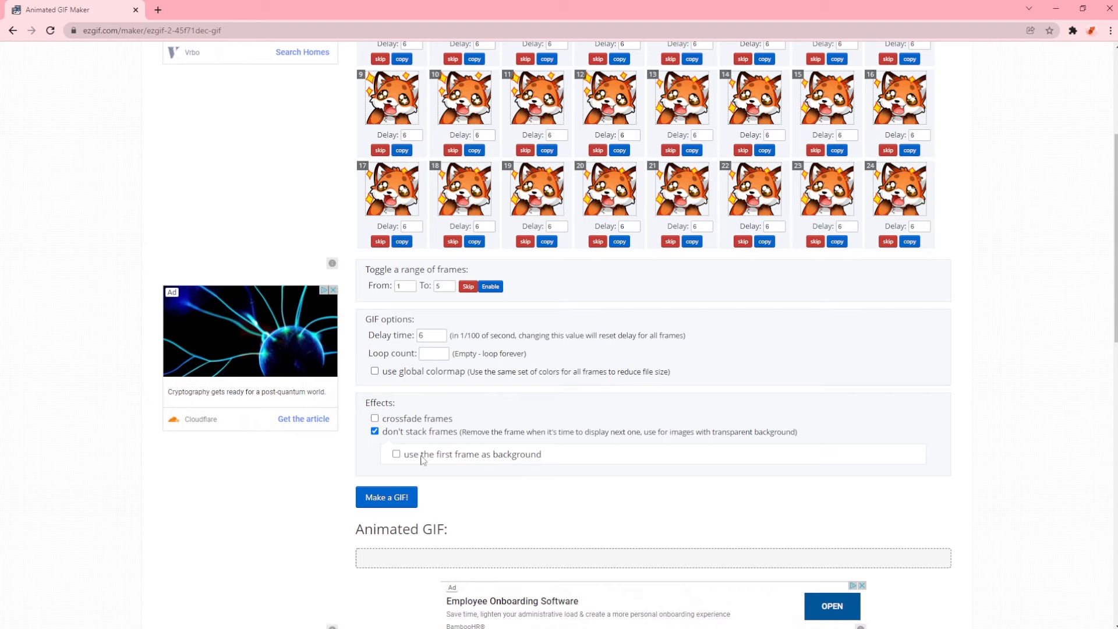
{"action": "double_click", "coordinate": [421, 336]}
{"action": "left_click", "coordinate": [405, 498]}
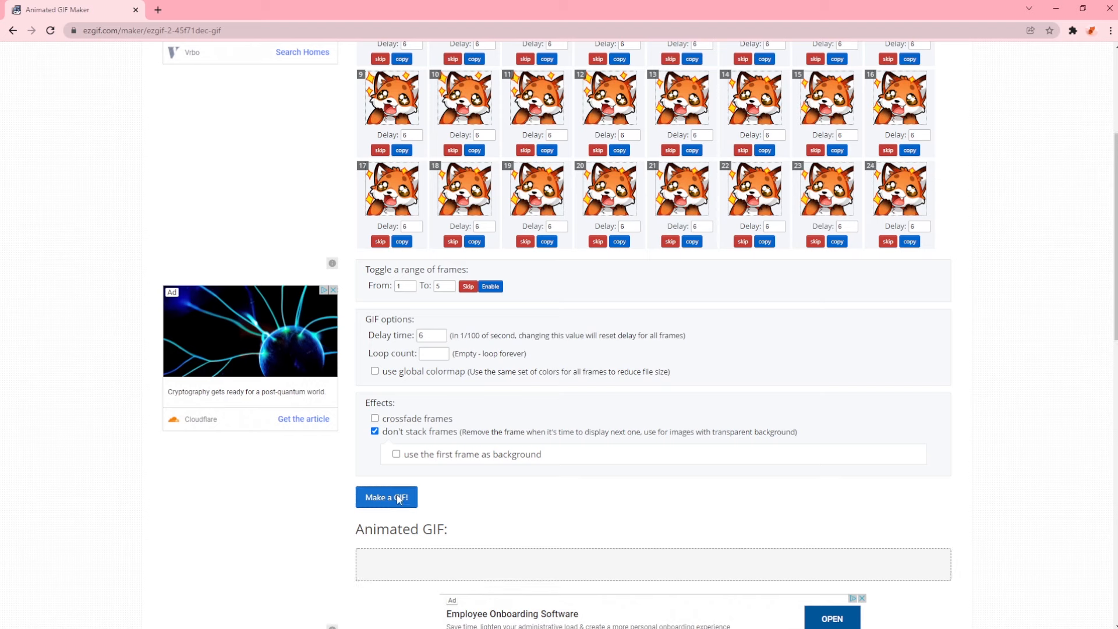
Examine the looping preview of the generated fox GIF and its file size.
{"action": "scroll", "coordinate": [559, 483], "scroll_direction": "down", "scroll_amount": 4}
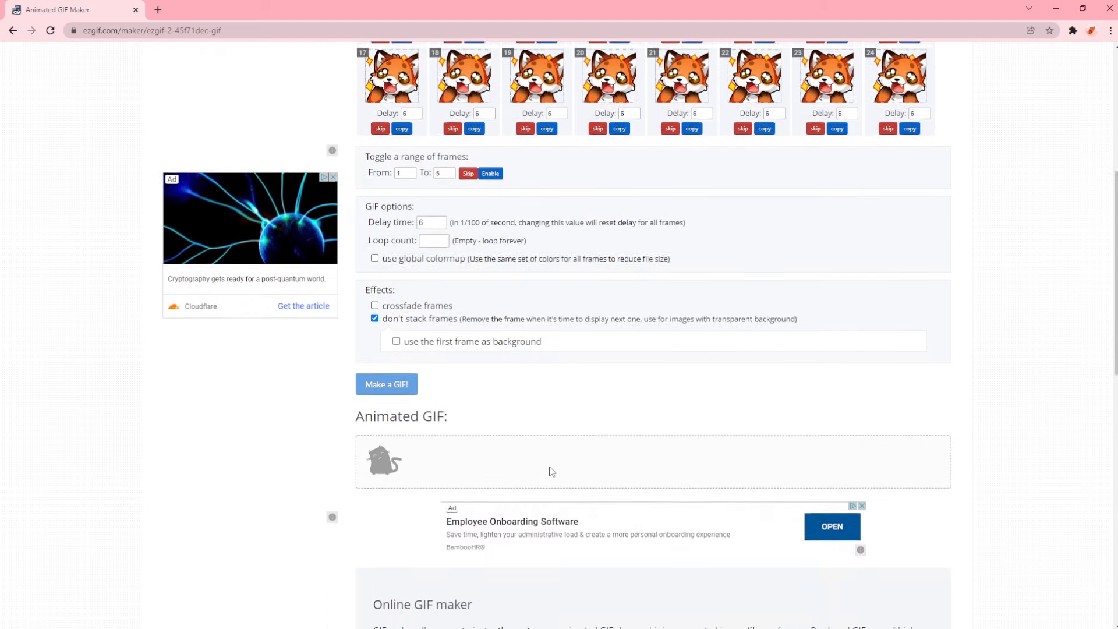
{"action": "scroll", "coordinate": [585, 435], "scroll_direction": "up", "scroll_amount": 8}
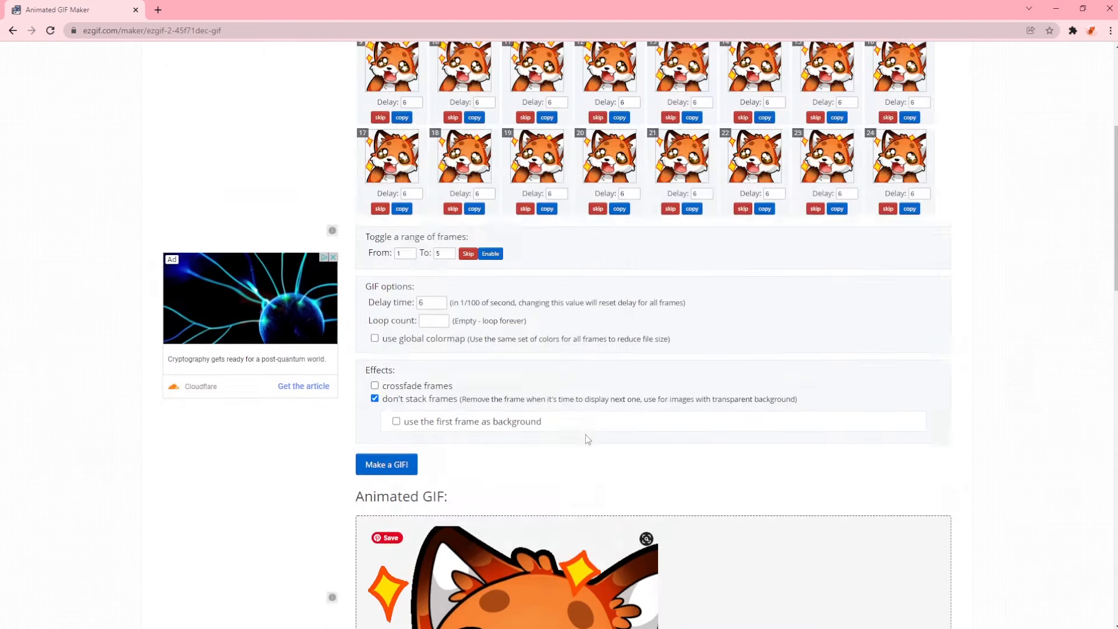
{"action": "scroll", "coordinate": [585, 446], "scroll_direction": "down", "scroll_amount": 10}
{"action": "scroll", "coordinate": [591, 446], "scroll_direction": "up", "scroll_amount": 2}
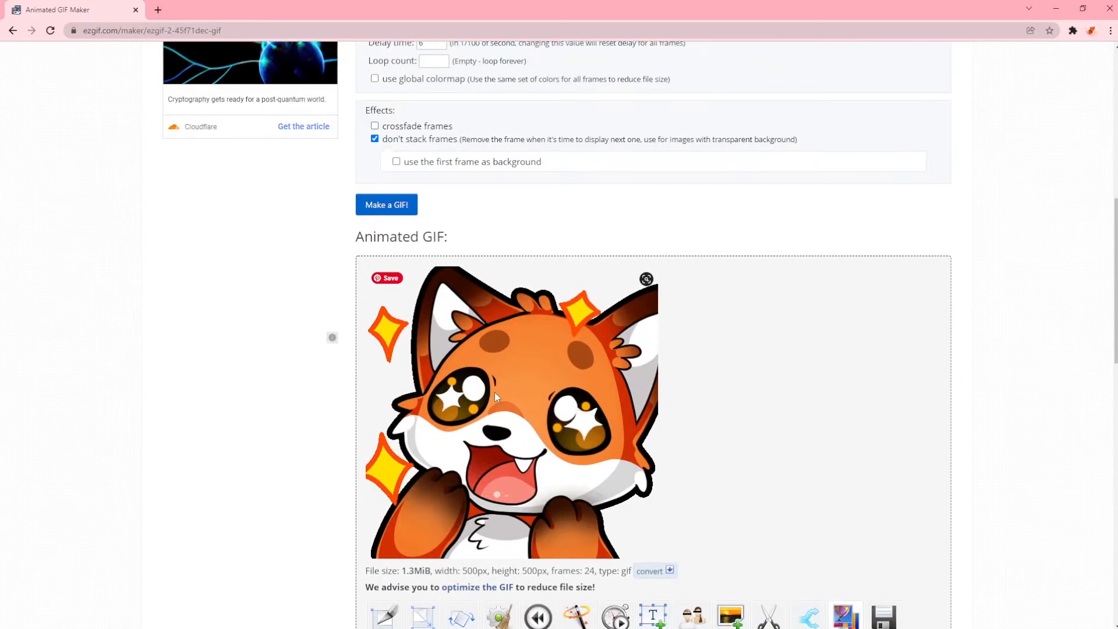
{"action": "scroll", "coordinate": [703, 396], "scroll_direction": "down", "scroll_amount": 1}
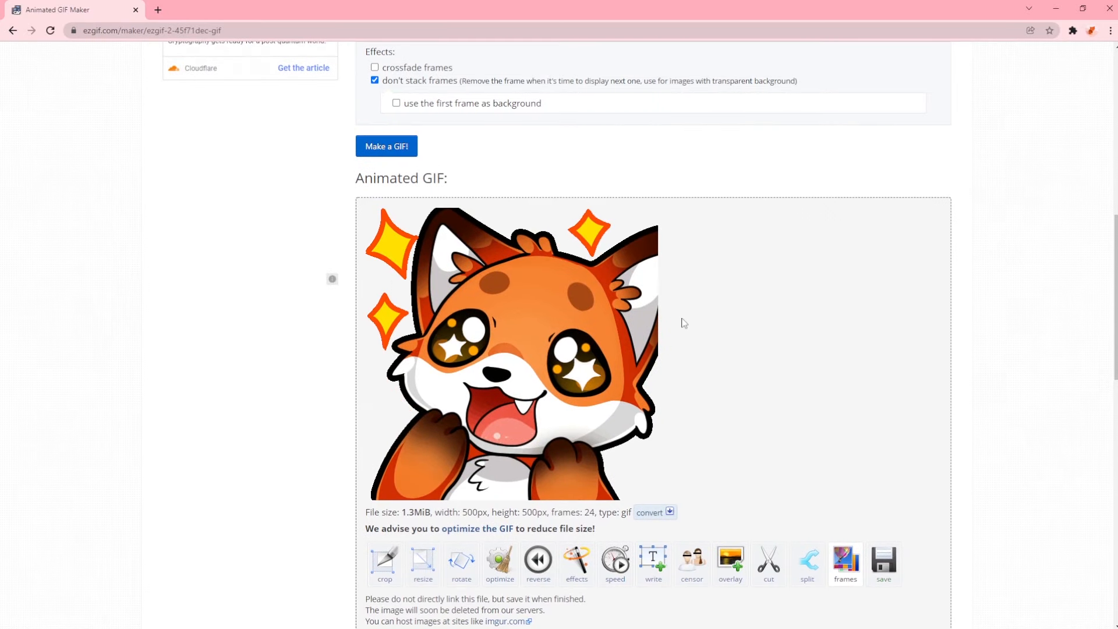
{"action": "scroll", "coordinate": [675, 319], "scroll_direction": "down", "scroll_amount": 1}
{"action": "scroll", "coordinate": [675, 319], "scroll_direction": "up", "scroll_amount": 1}
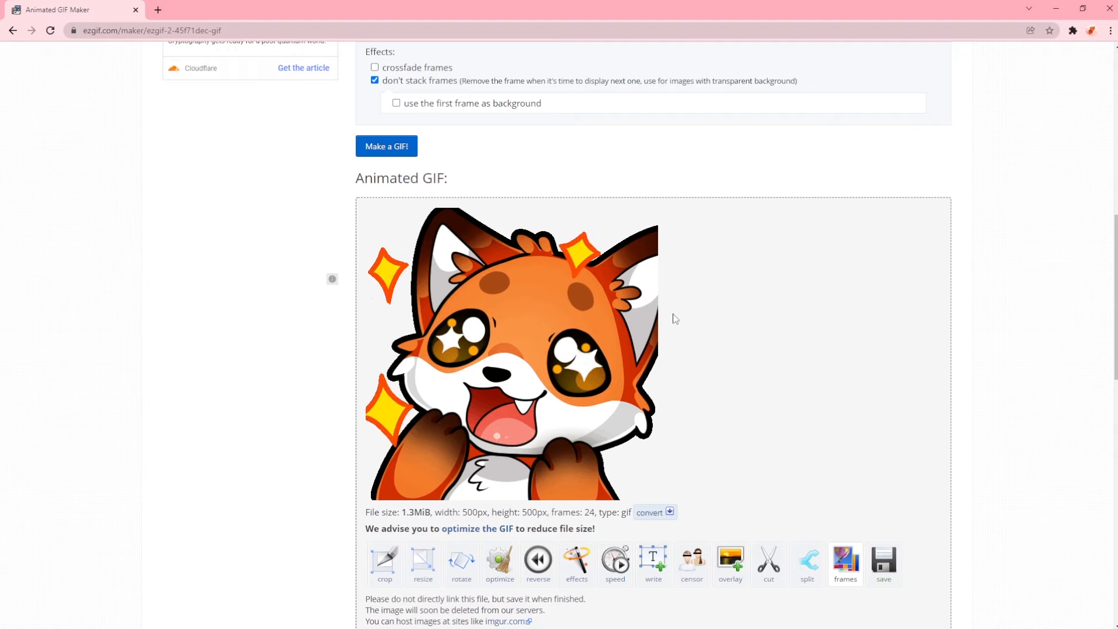
{"action": "scroll", "coordinate": [674, 318], "scroll_direction": "down", "scroll_amount": 1}
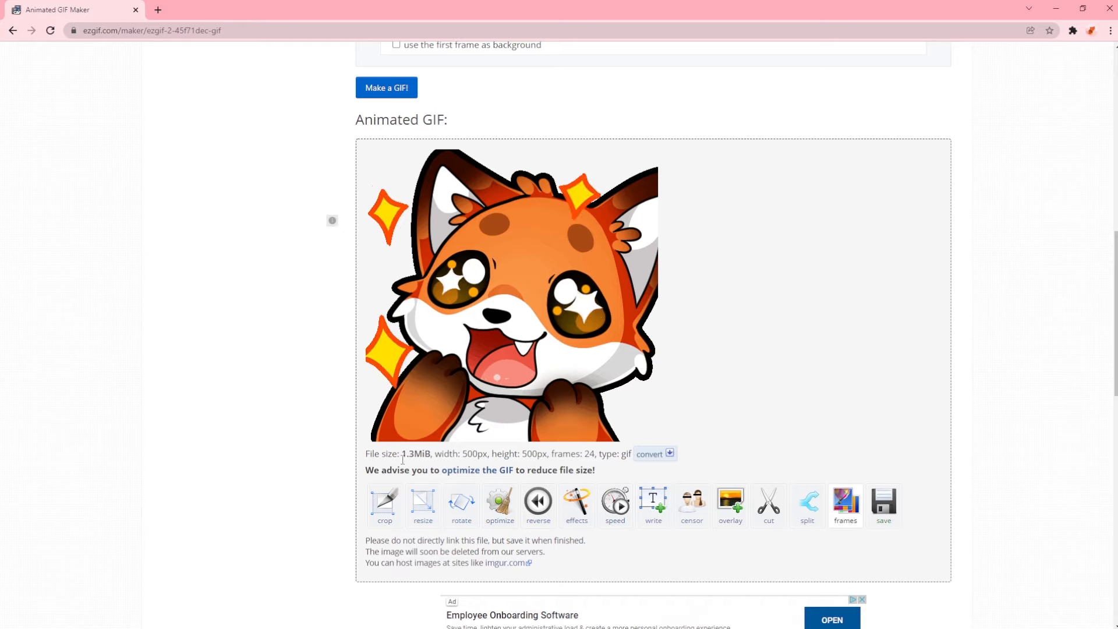
{"action": "left_click_drag", "start_coordinate": [401, 454], "coordinate": [431, 455]}
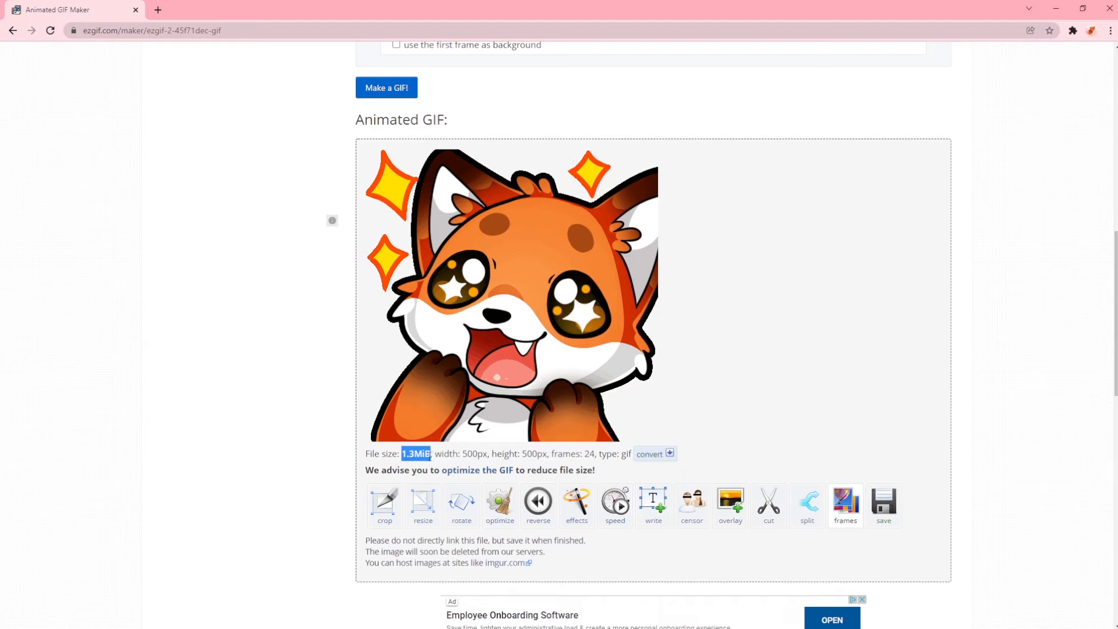
{"action": "left_click", "coordinate": [761, 444]}
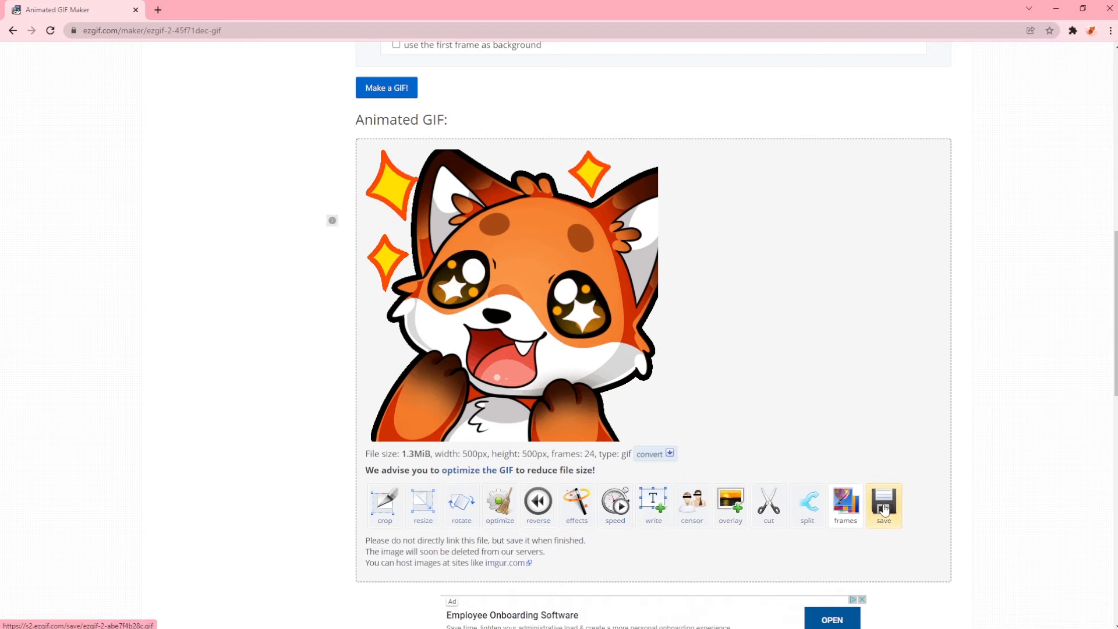
Save the finished animated fox GIF to the computer.
{"action": "right_click", "coordinate": [537, 375]}
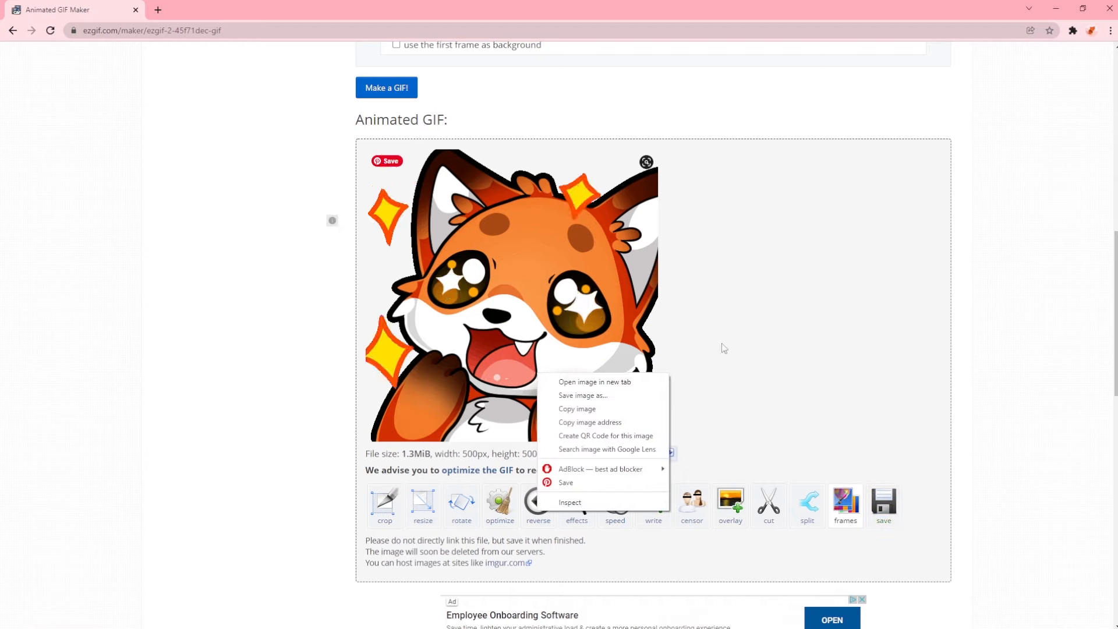
{"action": "left_click", "coordinate": [751, 347]}
{"action": "left_click", "coordinate": [898, 502]}
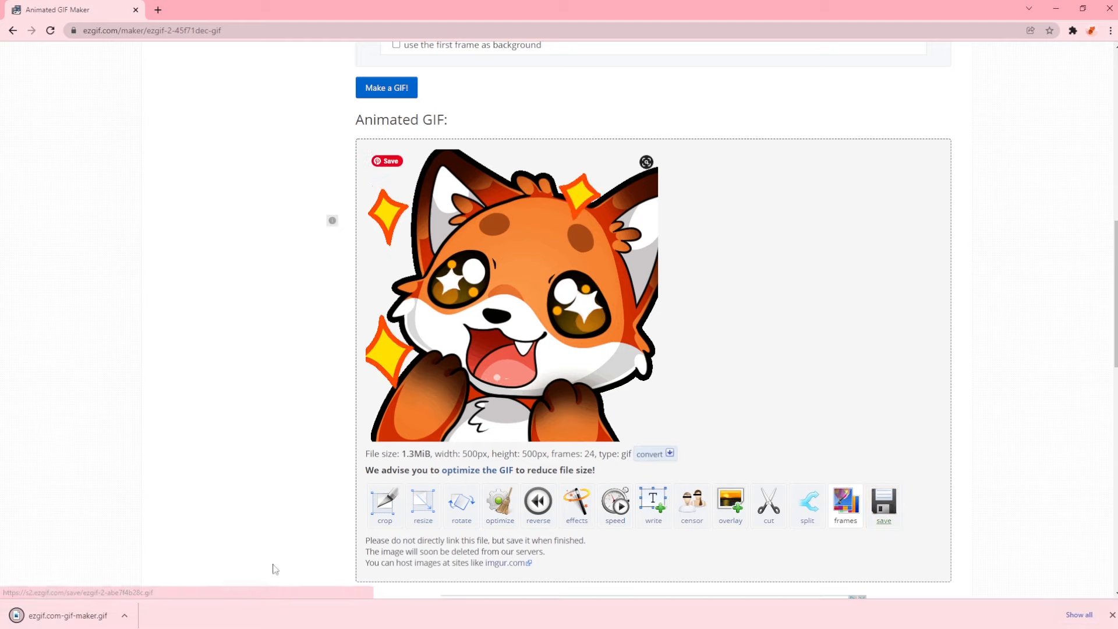
Show the downloaded ezgif.com-gif-maker file in its folder, check its size in the file properties and close the folder window.
{"action": "left_click", "coordinate": [124, 615]}
{"action": "left_click", "coordinate": [164, 574]}
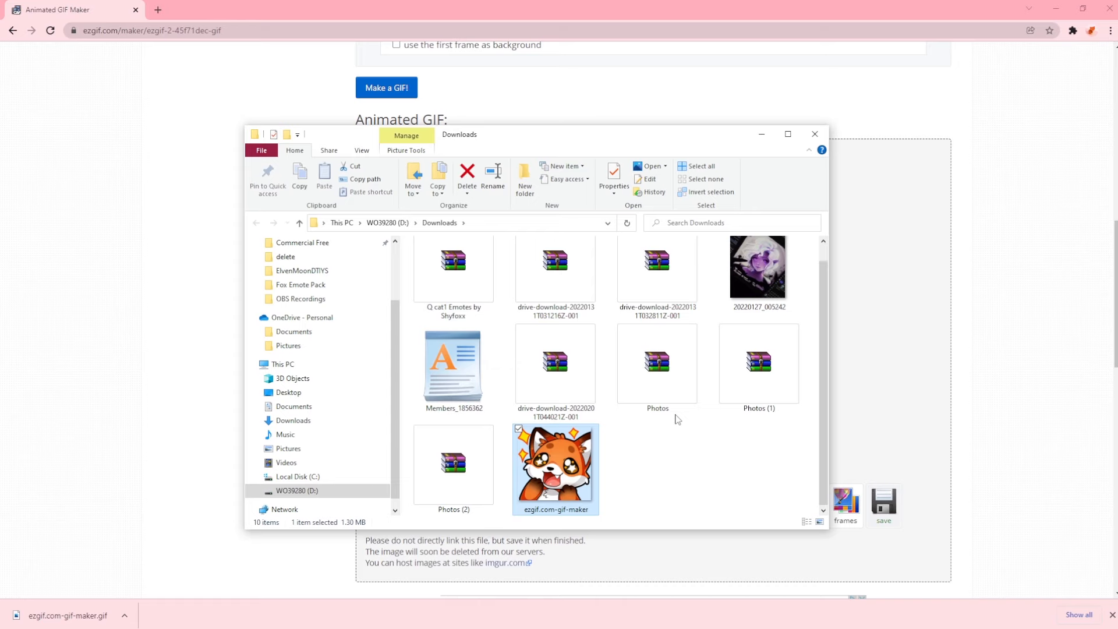
{"action": "right_click", "coordinate": [576, 476]}
{"action": "left_click", "coordinate": [408, 461]}
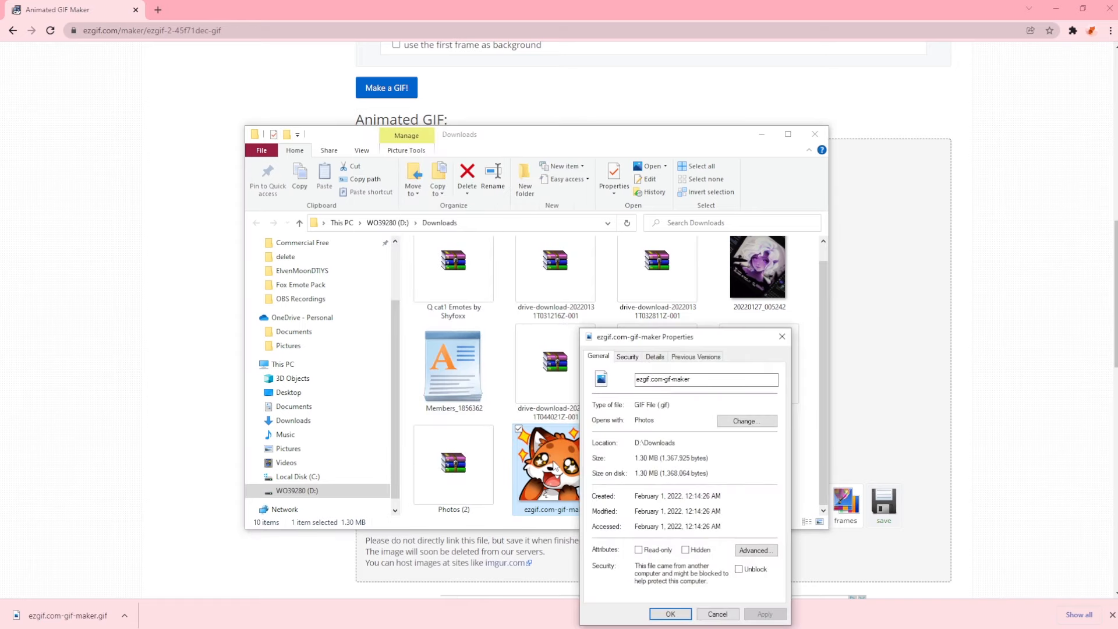
{"action": "mouse_move", "coordinate": [658, 459]}
{"action": "left_mouse_down"}
{"action": "mouse_move", "coordinate": [636, 464]}
{"action": "mouse_move", "coordinate": [647, 464]}
{"action": "left_mouse_up"}
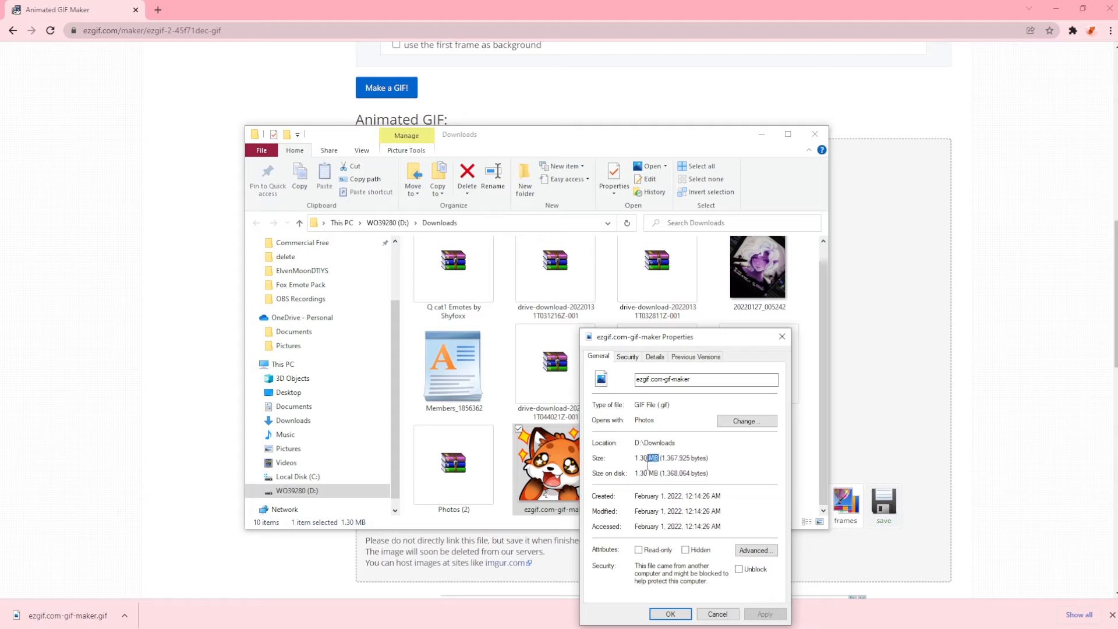
{"action": "left_click", "coordinate": [718, 614]}
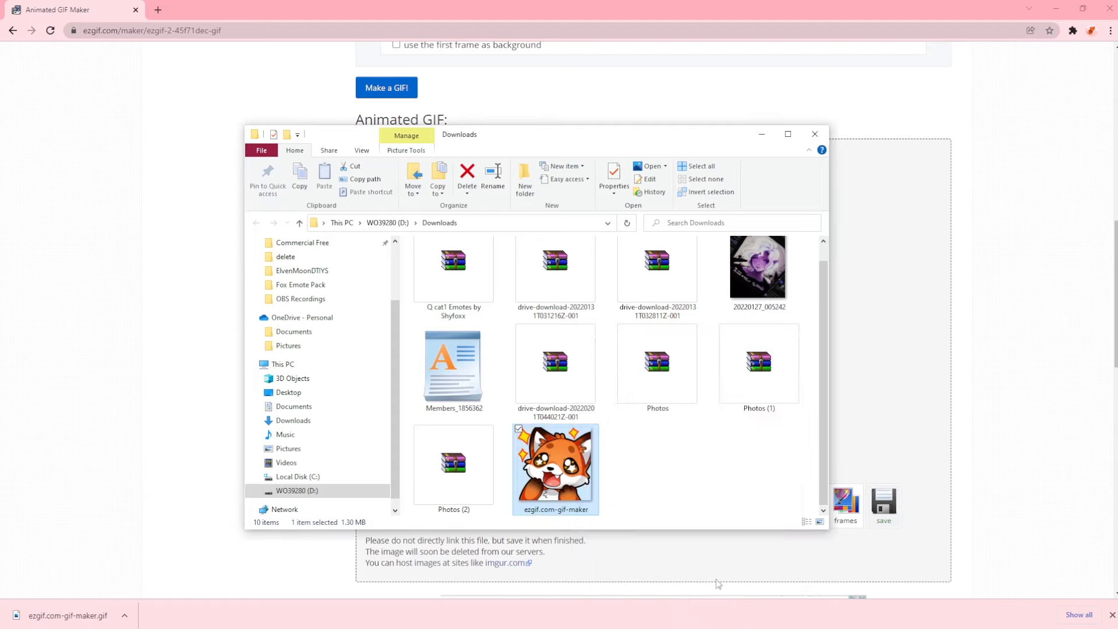
{"action": "left_click", "coordinate": [815, 134]}
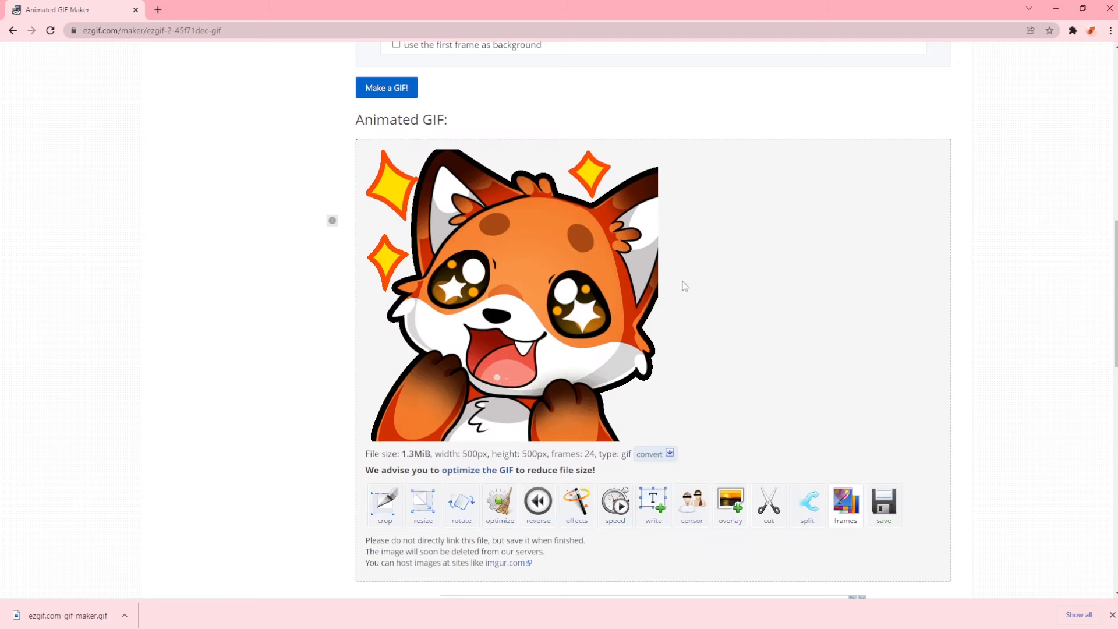
Open the generated fox GIF in the ezgif resizer.
{"action": "left_click", "coordinate": [417, 513]}
{"action": "scroll", "coordinate": [440, 510], "scroll_direction": "down", "scroll_amount": 8}
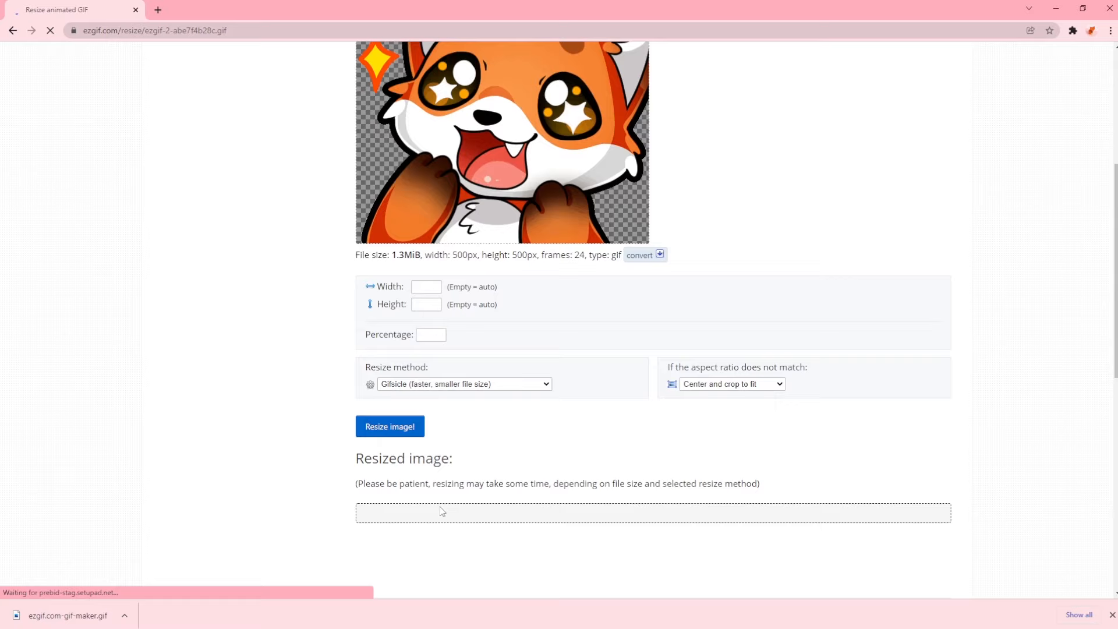
{"action": "scroll", "coordinate": [447, 511], "scroll_direction": "up", "scroll_amount": 5}
{"action": "key", "text": "alt+Left"}
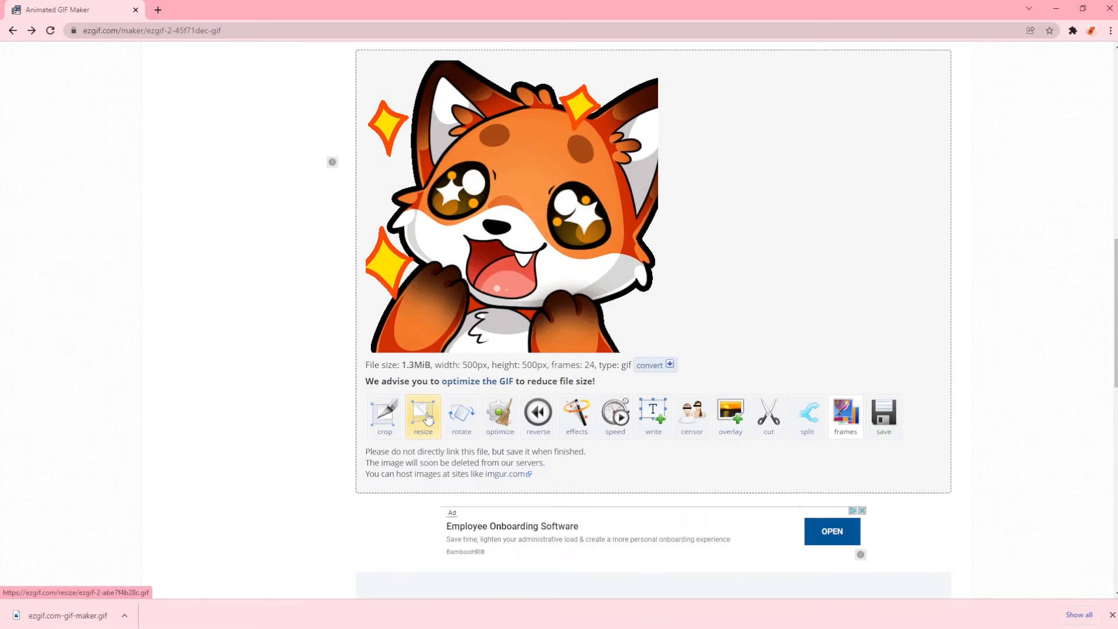
{"action": "left_click", "coordinate": [430, 411]}
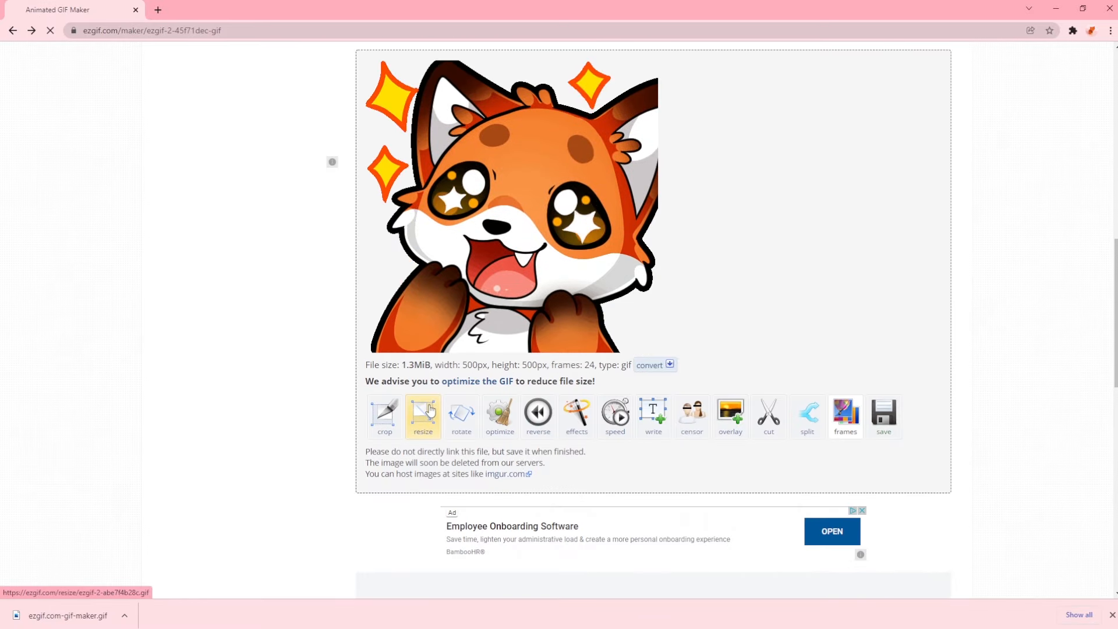
{"action": "scroll", "coordinate": [454, 401], "scroll_direction": "down", "scroll_amount": 3}
{"action": "scroll", "coordinate": [492, 414], "scroll_direction": "up", "scroll_amount": 2}
Resize the fox GIF to 400 px wide and 400 px high and check the resulting file size.
{"action": "left_click", "coordinate": [422, 463]}
{"action": "type", "text": "400"}
{"action": "left_click", "coordinate": [425, 480]}
{"action": "type", "text": "400"}
{"action": "scroll", "coordinate": [623, 462], "scroll_direction": "down", "scroll_amount": 1}
{"action": "left_click_drag", "start_coordinate": [390, 372], "coordinate": [421, 373]}
{"action": "left_click", "coordinate": [412, 550]}
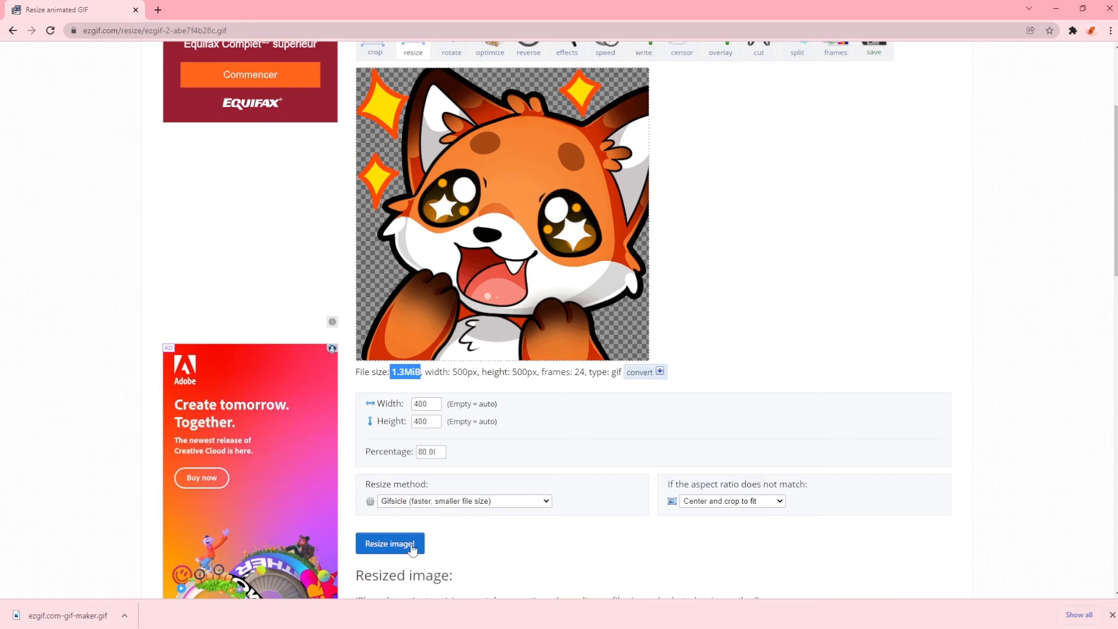
{"action": "scroll", "coordinate": [483, 507], "scroll_direction": "down", "scroll_amount": 8}
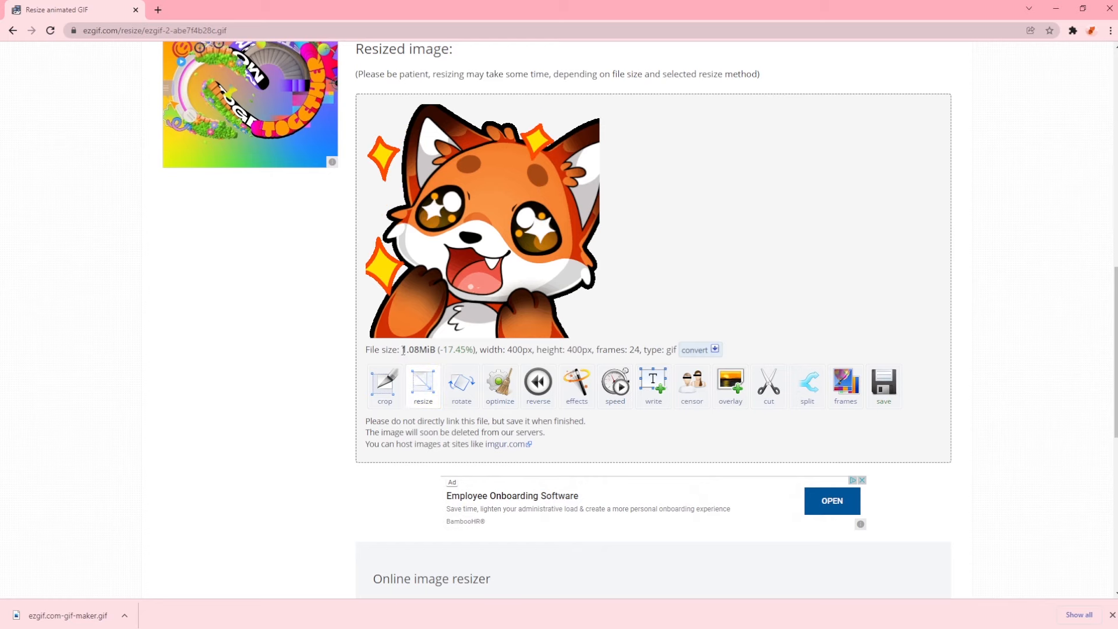
{"action": "left_click_drag", "start_coordinate": [403, 350], "coordinate": [419, 349]}
Change the width and height to 350 px, resize the GIF again and check its new file size.
{"action": "scroll", "coordinate": [466, 427], "scroll_direction": "up", "scroll_amount": 2}
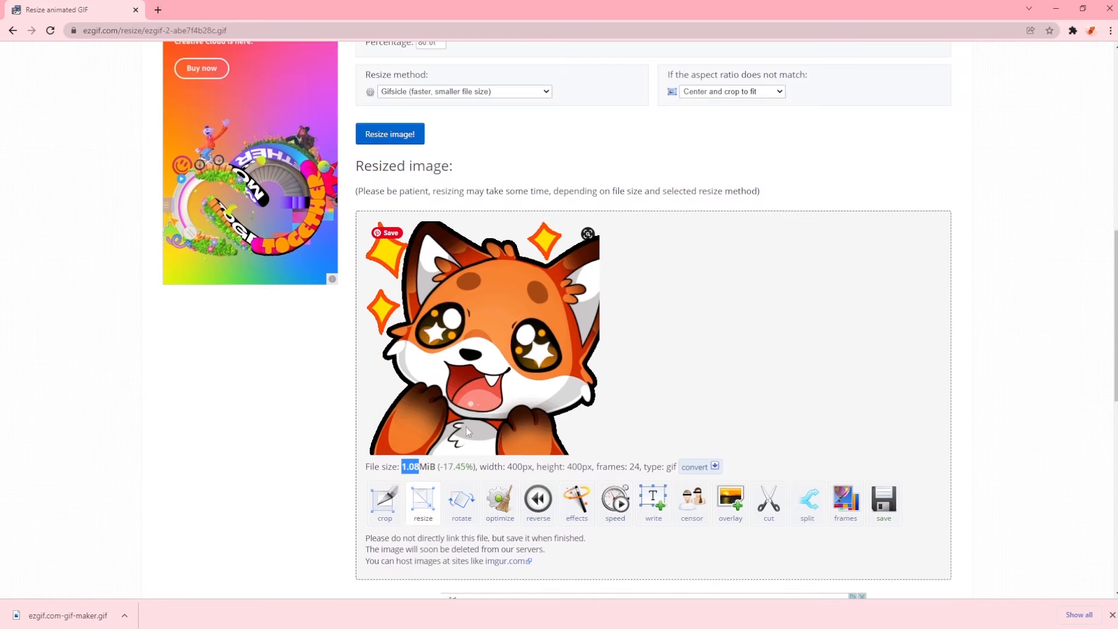
{"action": "scroll", "coordinate": [467, 439], "scroll_direction": "up", "scroll_amount": 3}
{"action": "double_click", "coordinate": [420, 169]}
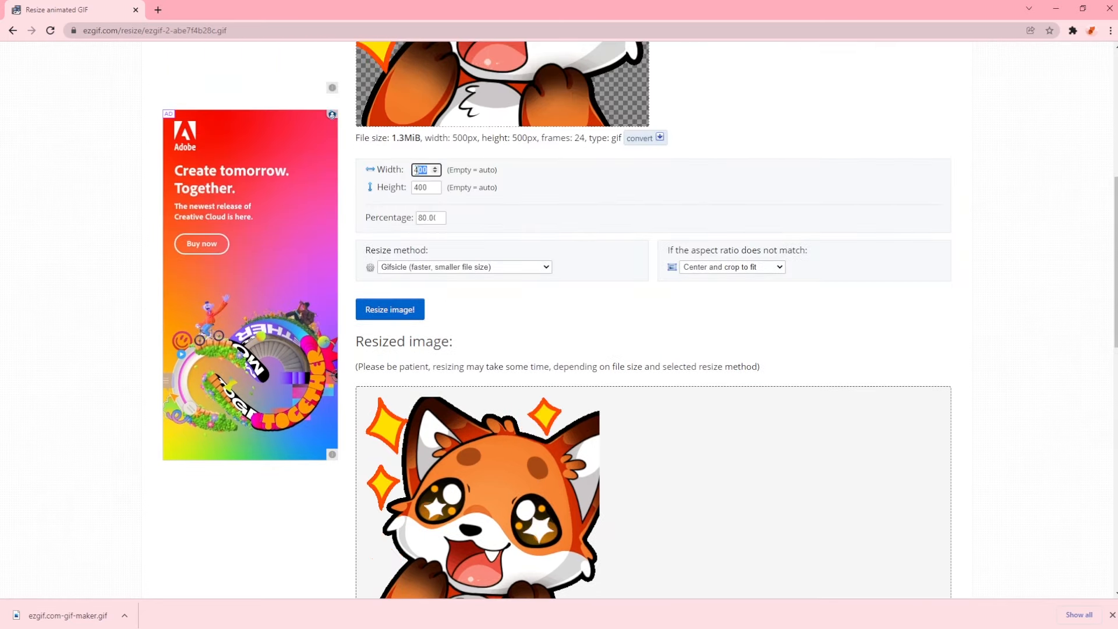
{"action": "type", "text": "350"}
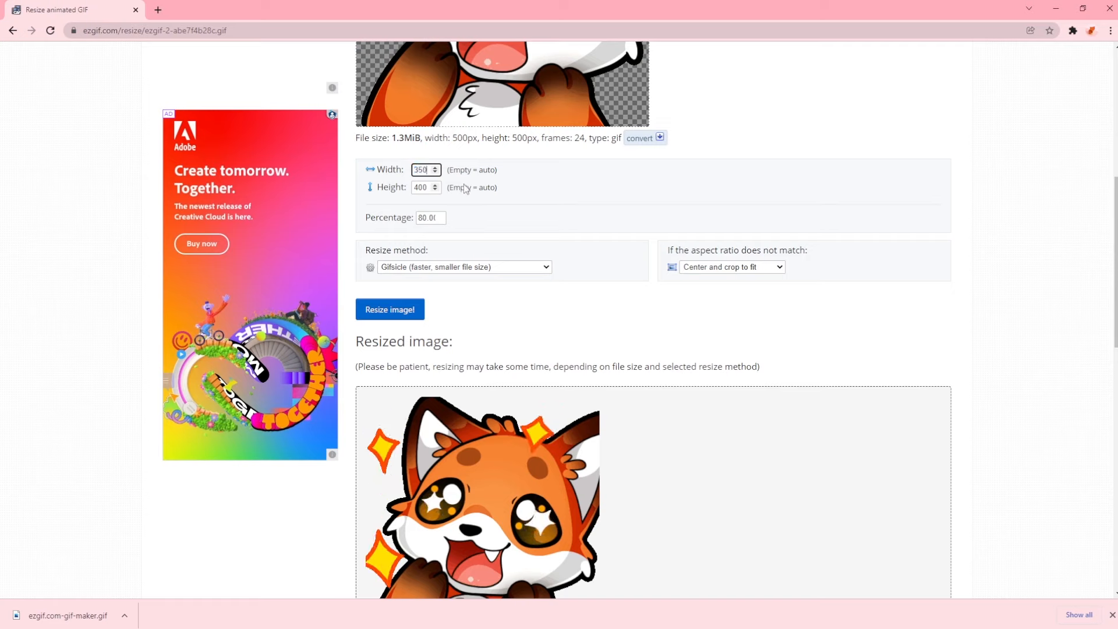
{"action": "left_click", "coordinate": [435, 190]}
{"action": "left_click", "coordinate": [390, 192]}
{"action": "type", "text": "350"}
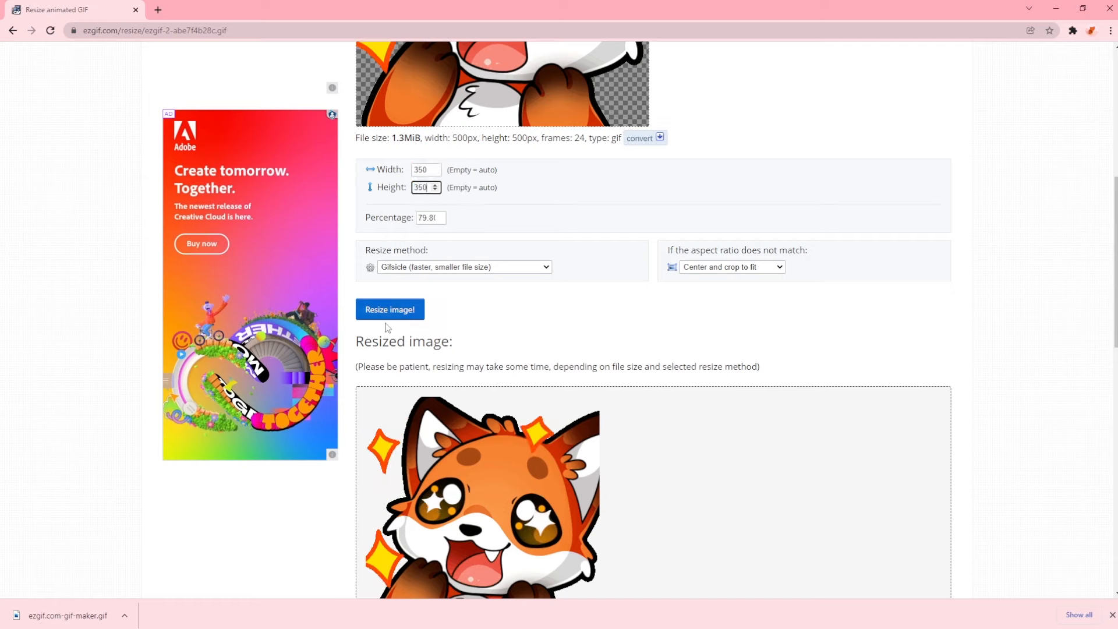
{"action": "left_click", "coordinate": [404, 313]}
{"action": "scroll", "coordinate": [474, 307], "scroll_direction": "down", "scroll_amount": 5}
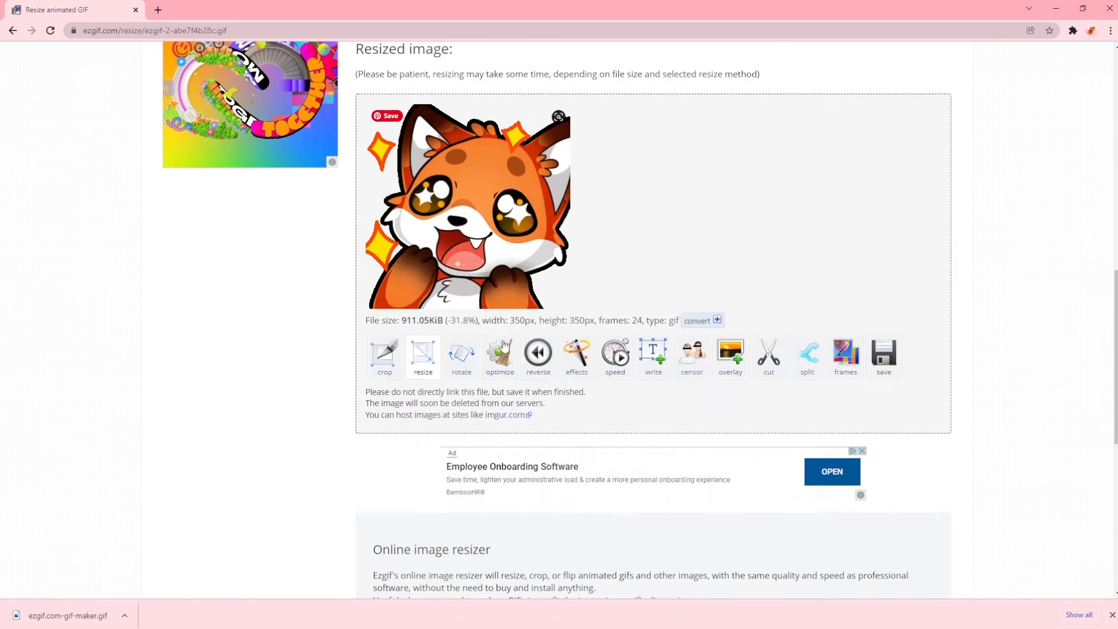
{"action": "scroll", "coordinate": [466, 345], "scroll_direction": "up", "scroll_amount": 1}
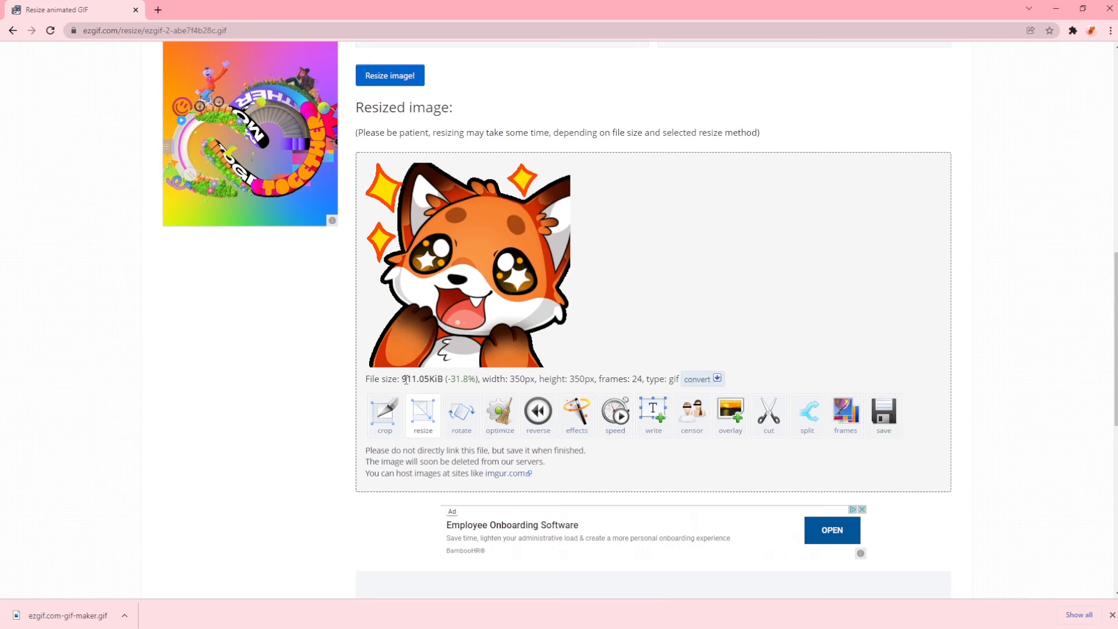
Resize the fox GIF to Twitch's largest manual emote size, 112 px wide and 112 px high.
{"action": "scroll", "coordinate": [322, 415], "scroll_direction": "up", "scroll_amount": 1}
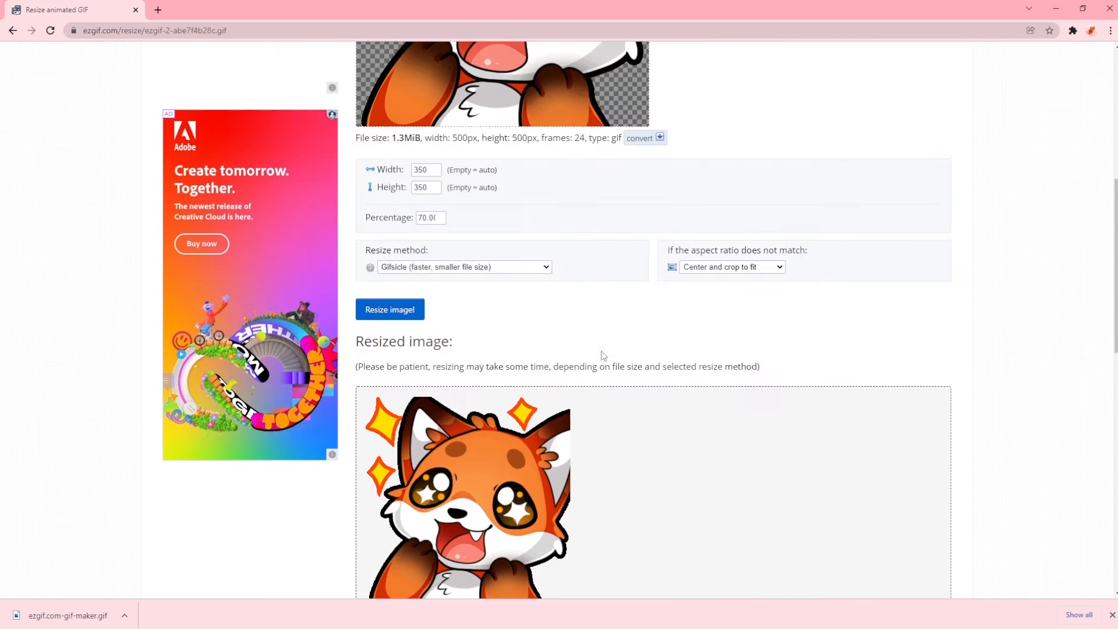
{"action": "scroll", "coordinate": [428, 400], "scroll_direction": "up", "scroll_amount": 3}
{"action": "double_click", "coordinate": [422, 169]}
{"action": "type", "text": "112"}
{"action": "double_click", "coordinate": [423, 187]}
{"action": "type", "text": "112"}
{"action": "left_click", "coordinate": [400, 310]}
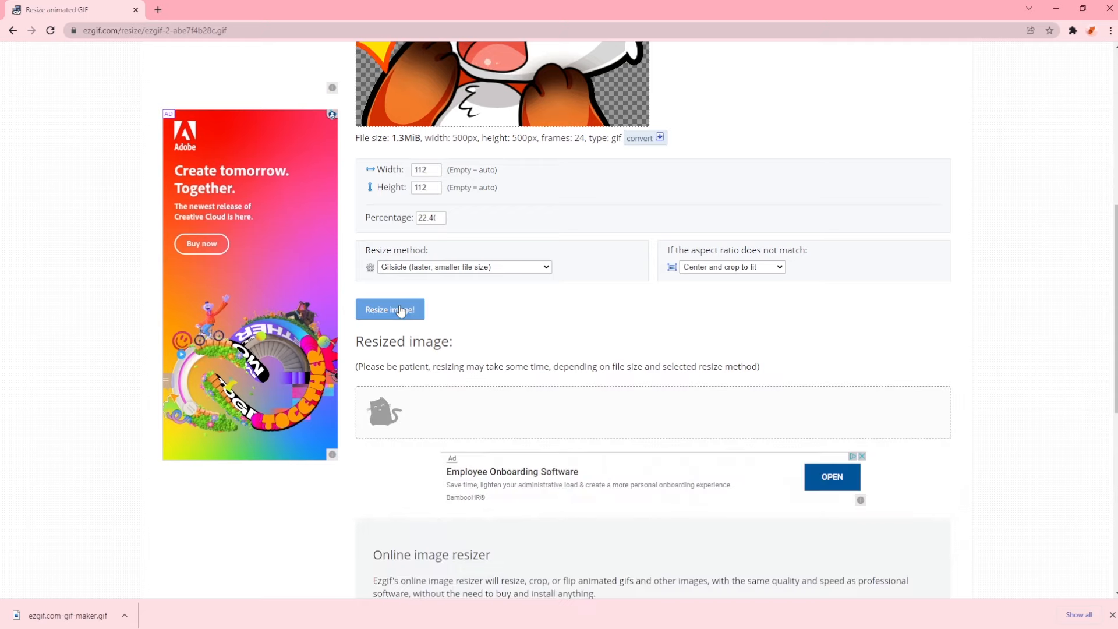
{"action": "scroll", "coordinate": [456, 306], "scroll_direction": "down", "scroll_amount": 1}
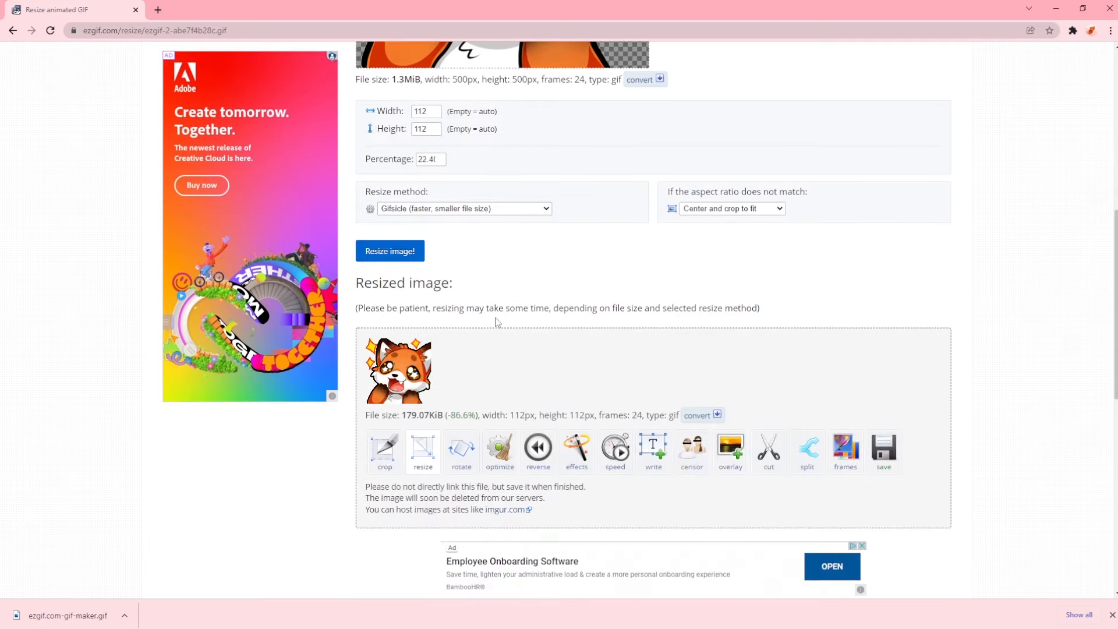
Resize the fox GIF to 56 px wide and 56 px high.
{"action": "scroll", "coordinate": [497, 326], "scroll_direction": "up", "scroll_amount": 1}
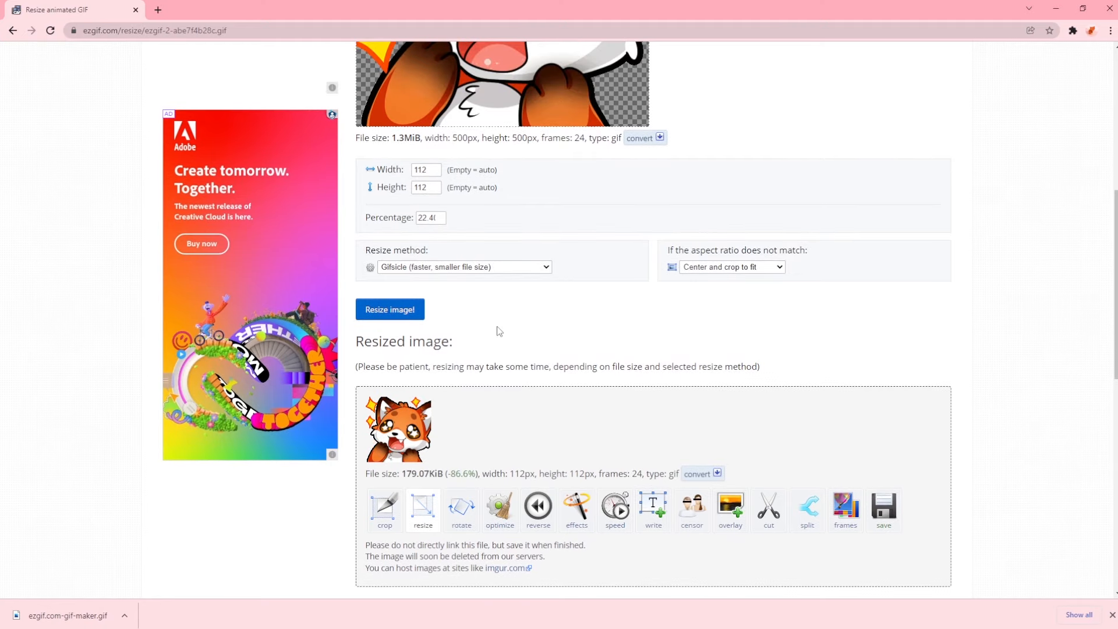
{"action": "double_click", "coordinate": [421, 169]}
{"action": "type", "text": "56"}
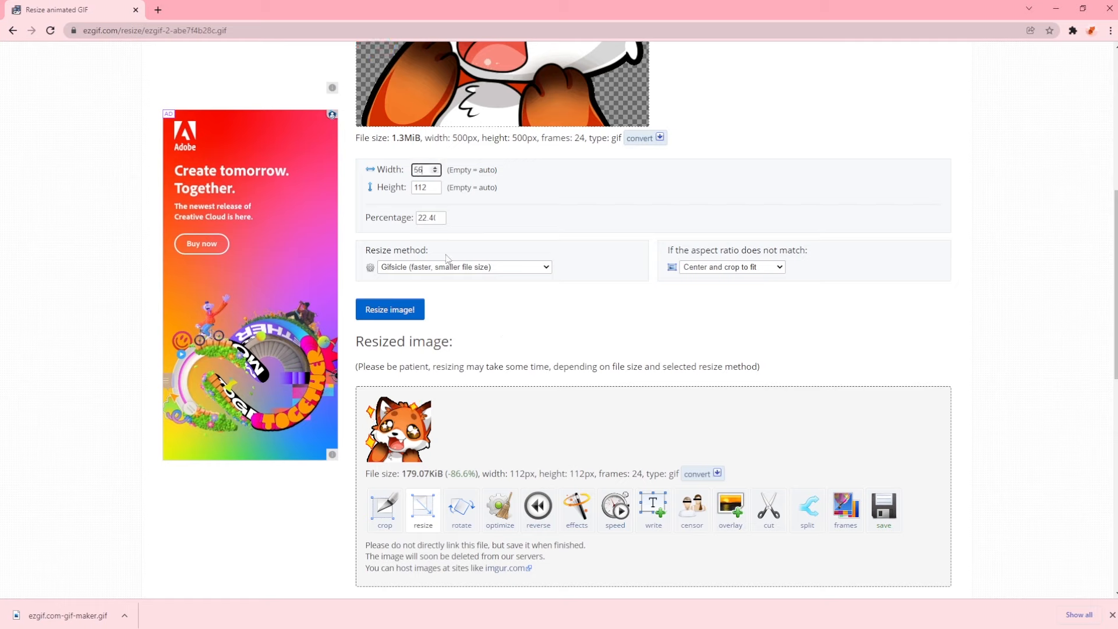
{"action": "key", "text": "Tab"}
{"action": "left_click", "coordinate": [401, 302]}
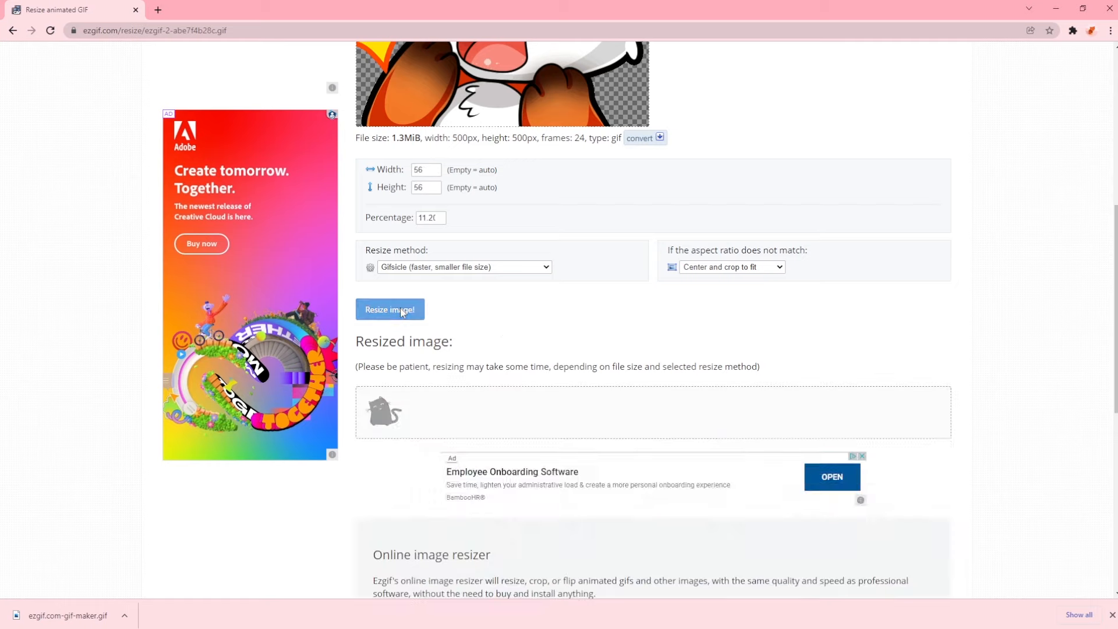
Resize the fox GIF to 28 px wide and 28 px high and check the result.
{"action": "left_click", "coordinate": [400, 170]}
{"action": "type", "text": "28"}
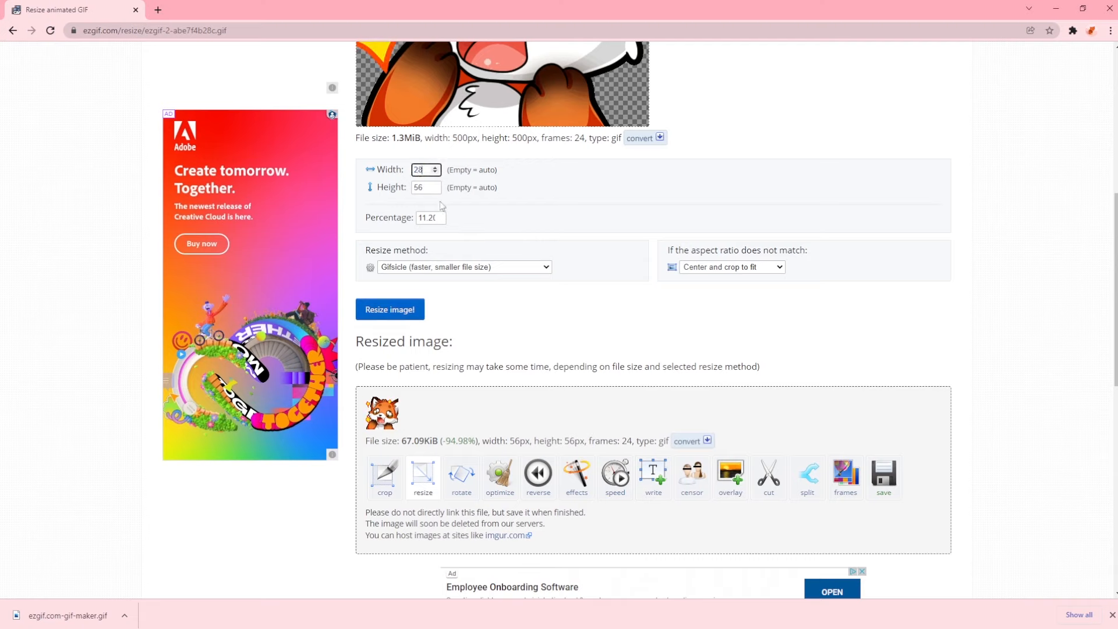
{"action": "left_click", "coordinate": [403, 189]}
{"action": "type", "text": "28"}
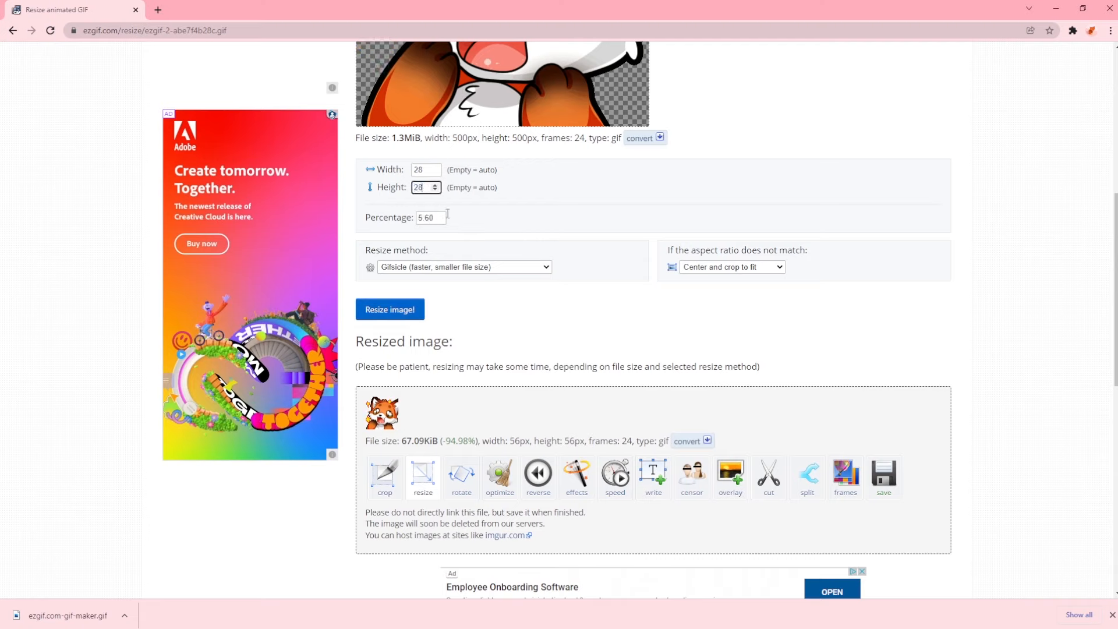
{"action": "left_click", "coordinate": [403, 311]}
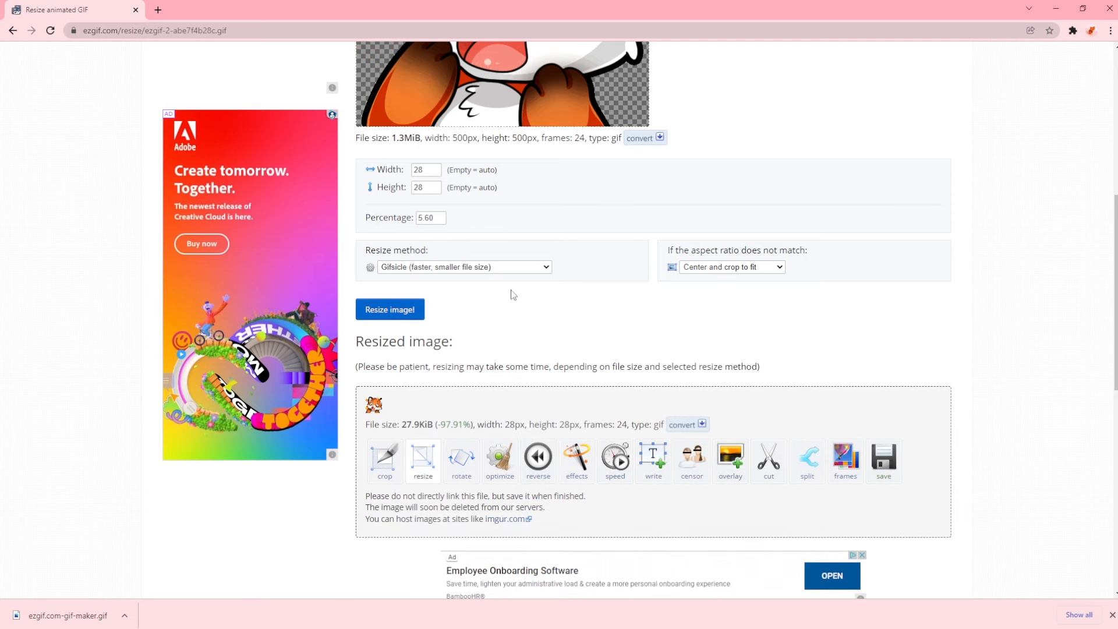
{"action": "scroll", "coordinate": [513, 295], "scroll_direction": "down", "scroll_amount": 1}
{"action": "scroll", "coordinate": [544, 349], "scroll_direction": "up", "scroll_amount": 3}
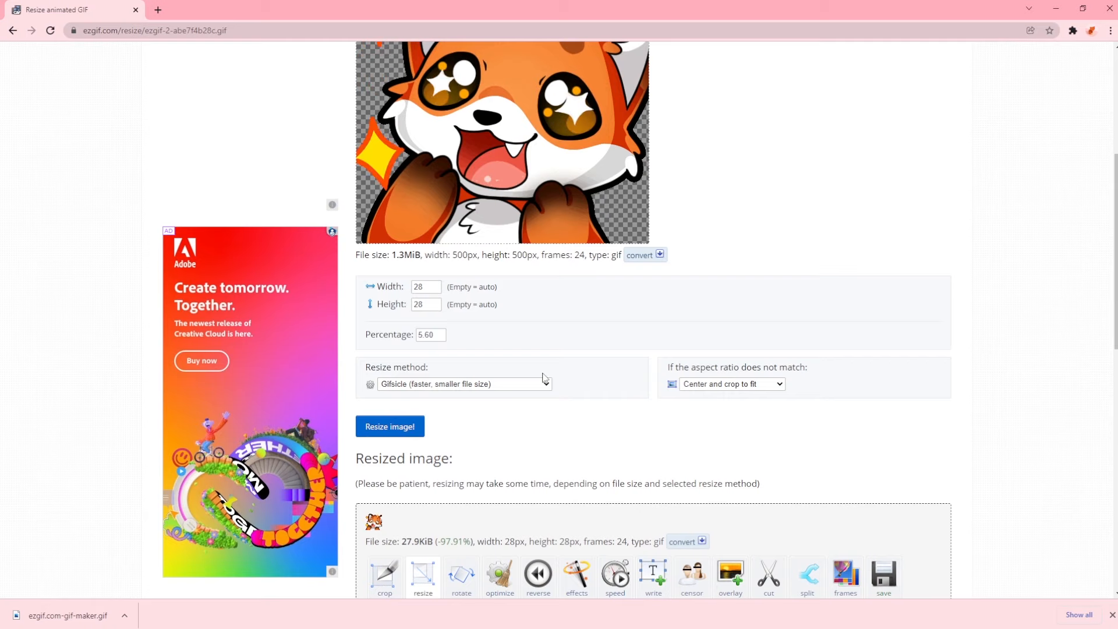
{"action": "scroll", "coordinate": [591, 319], "scroll_direction": "down", "scroll_amount": 1}
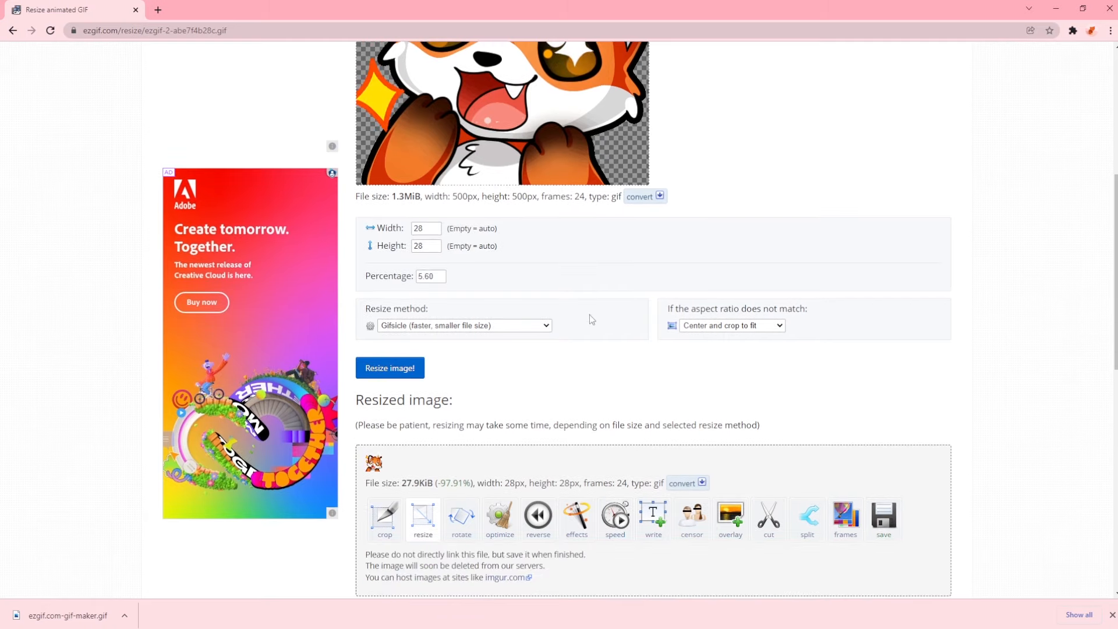
{"action": "scroll", "coordinate": [591, 318], "scroll_direction": "down", "scroll_amount": 2}
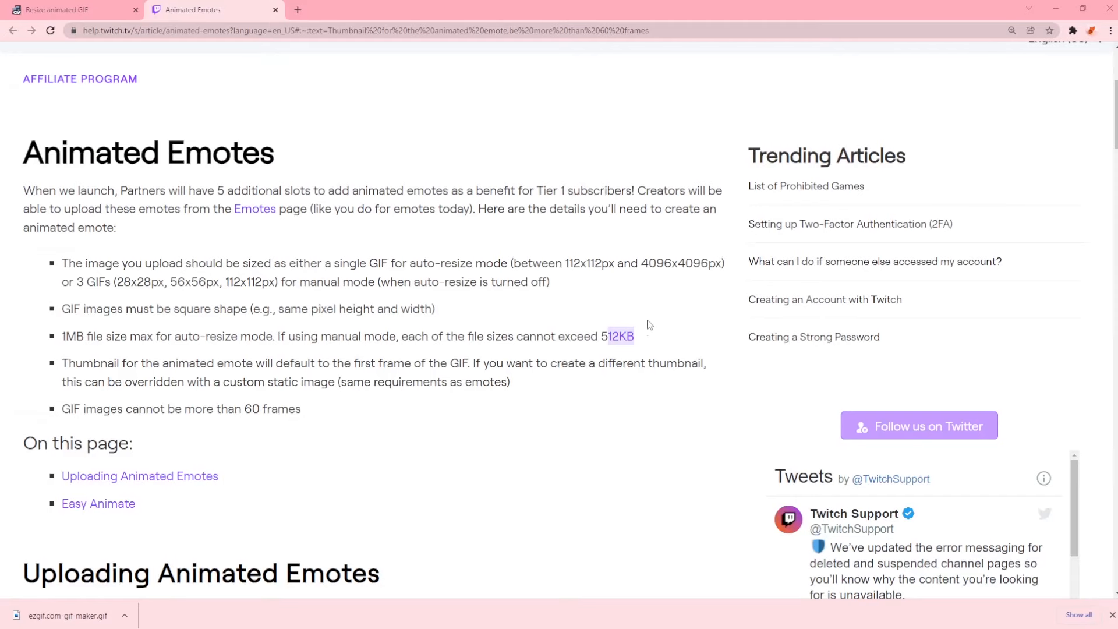
Highlight the manual-mode GIF dimensions and file size limit in Twitch's Animated Emotes article, and return to the resizer by closing the article.
{"action": "left_click", "coordinate": [650, 336]}
{"action": "left_click_drag", "start_coordinate": [634, 338], "coordinate": [612, 341]}
{"action": "left_click_drag", "start_coordinate": [276, 281], "coordinate": [118, 281]}
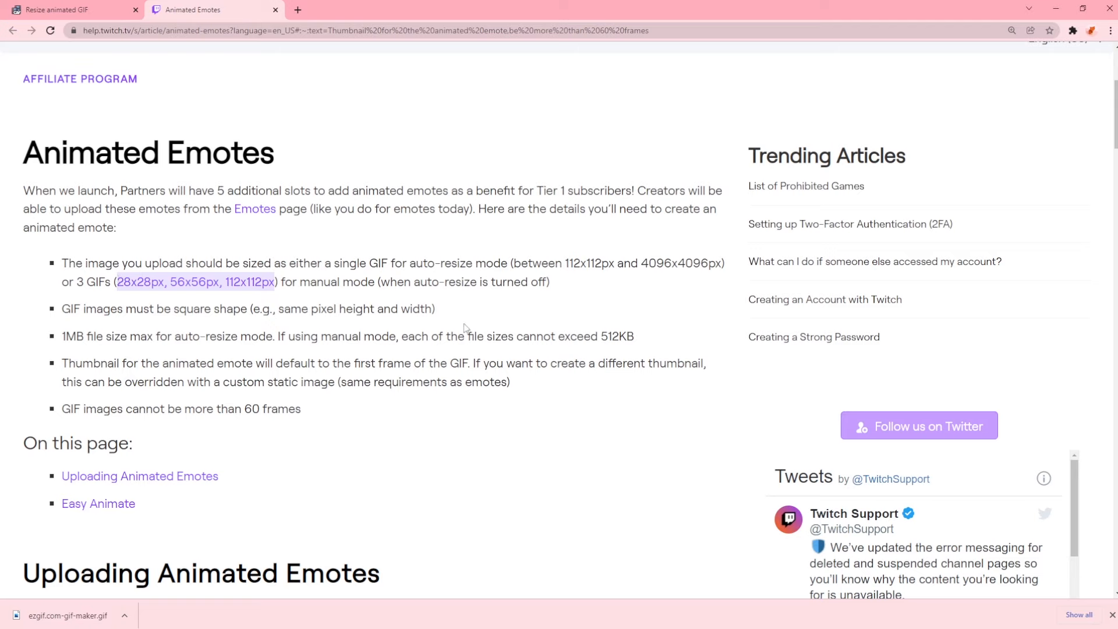
{"action": "left_click", "coordinate": [643, 338]}
{"action": "left_click_drag", "start_coordinate": [635, 340], "coordinate": [603, 338]}
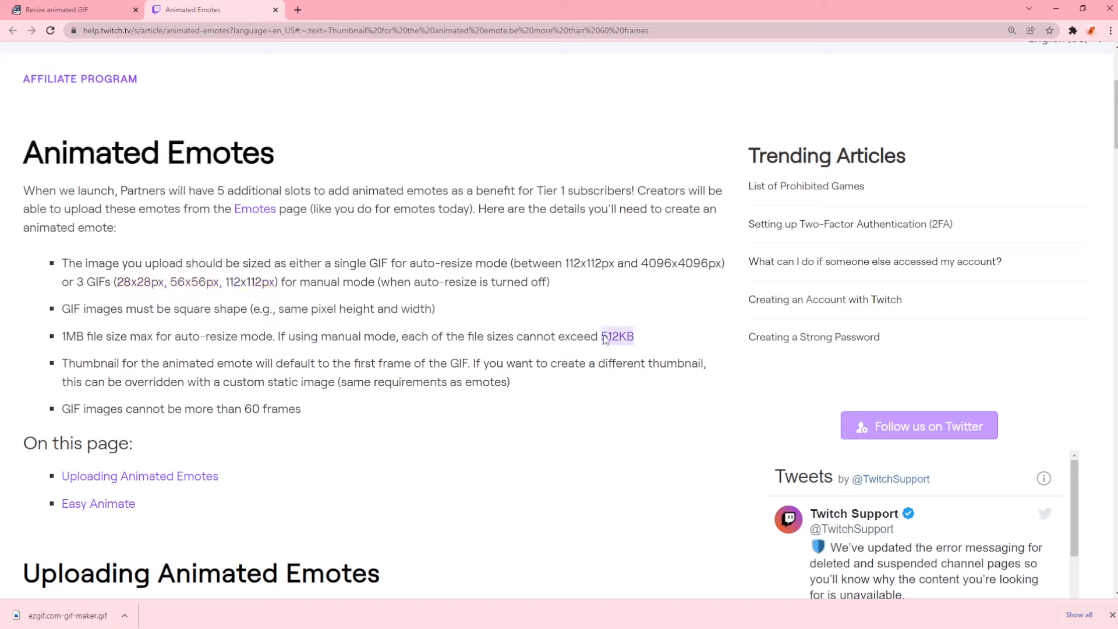
{"action": "left_click", "coordinate": [257, 293]}
{"action": "left_click_drag", "start_coordinate": [225, 281], "coordinate": [263, 282]}
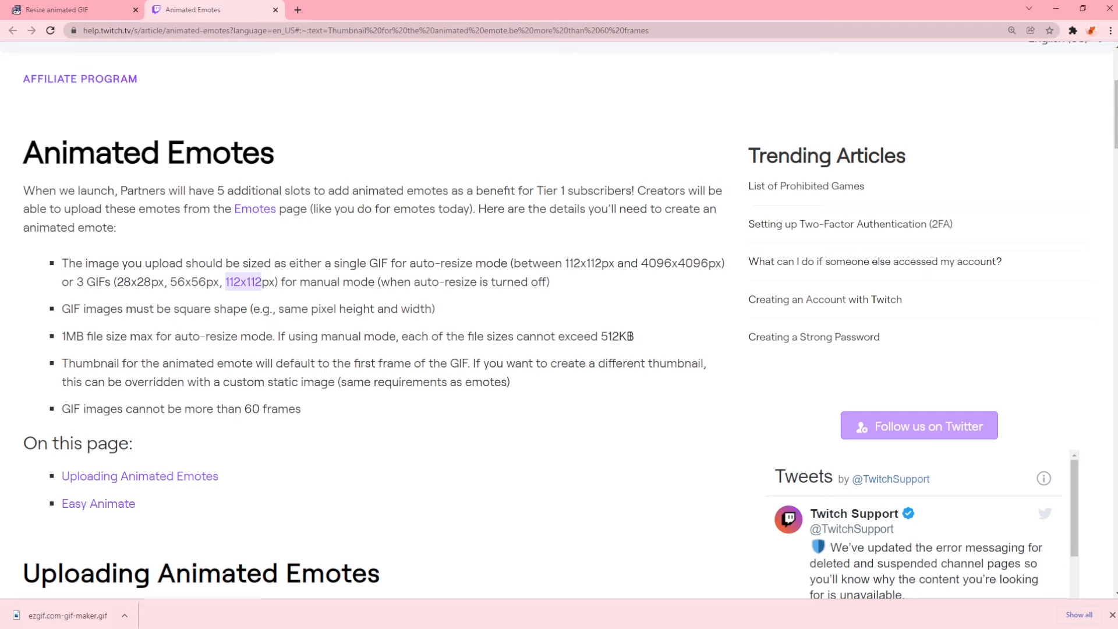
{"action": "left_click_drag", "start_coordinate": [619, 337], "coordinate": [598, 335]}
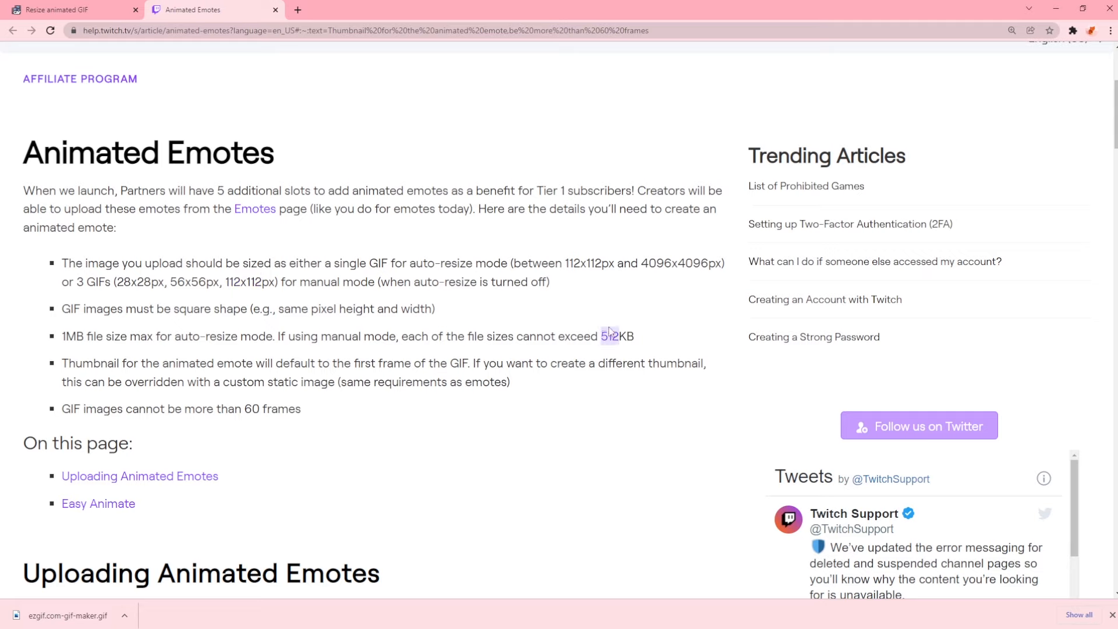
{"action": "key", "text": "ctrl+w"}
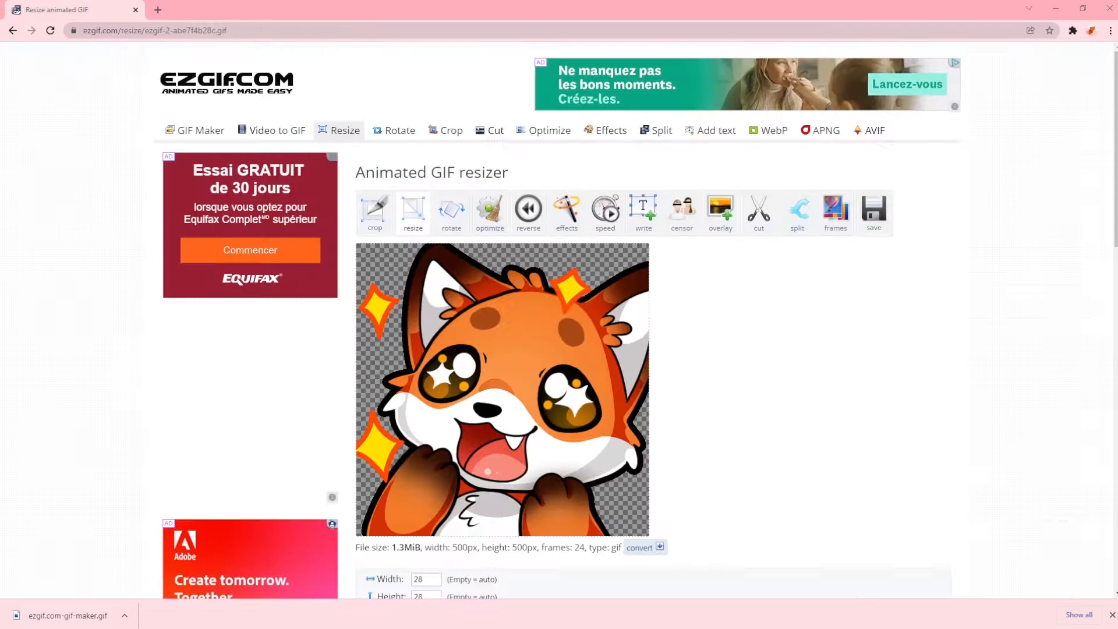
{"action": "scroll", "coordinate": [762, 309], "scroll_direction": "down", "scroll_amount": 1}
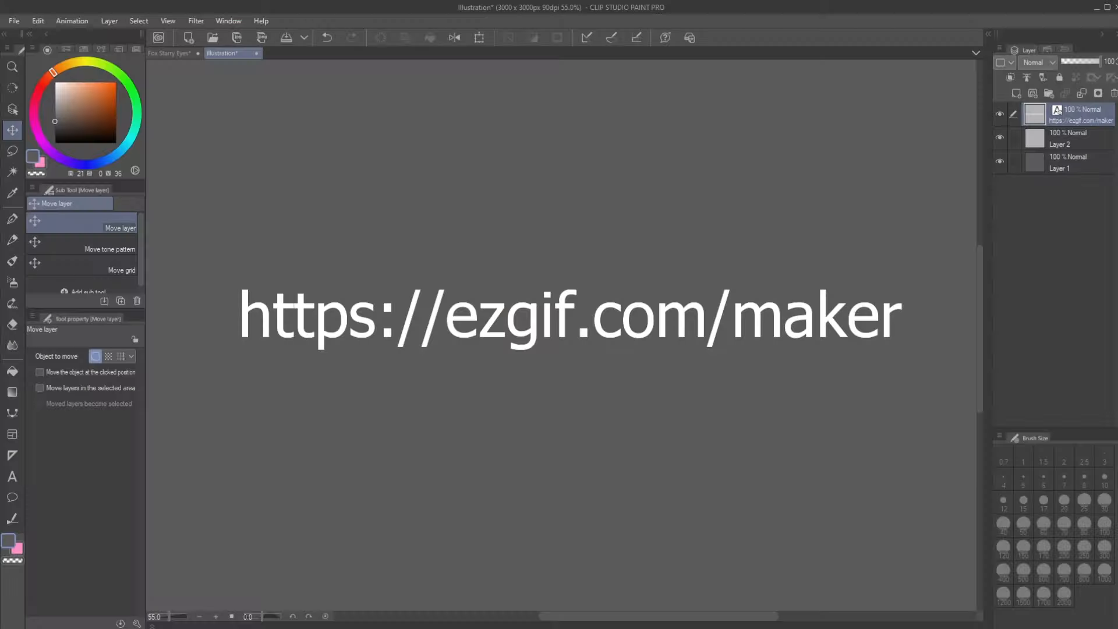
Switch to Clip Studio Paint and close the Illustration canvas with the ezgif address without saving it.
{"action": "left_click", "coordinate": [256, 53]}
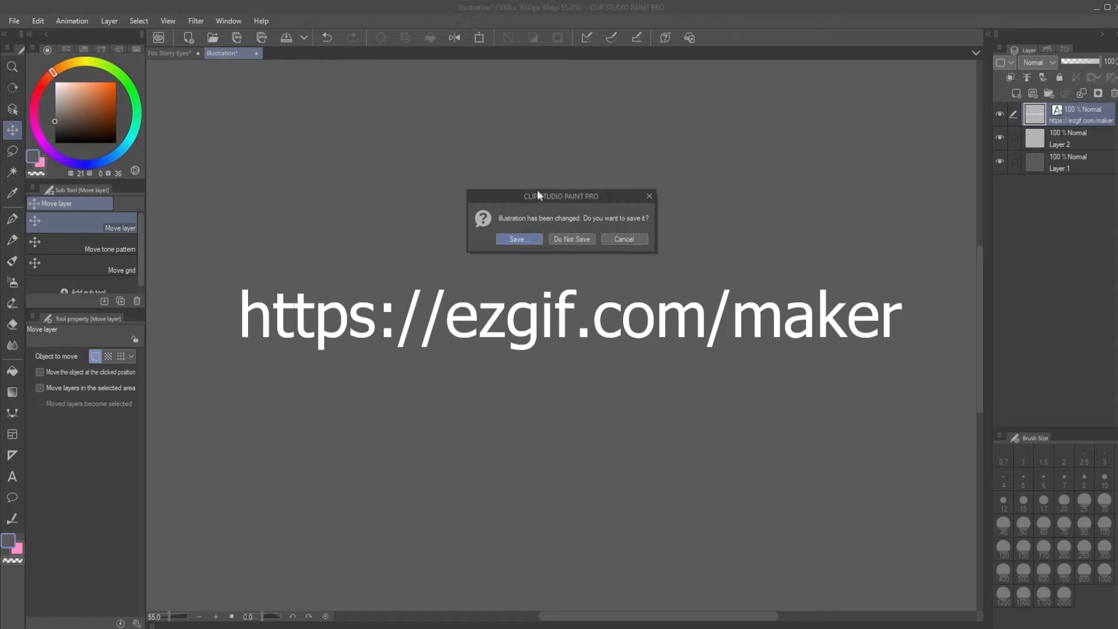
{"action": "left_click", "coordinate": [574, 239]}
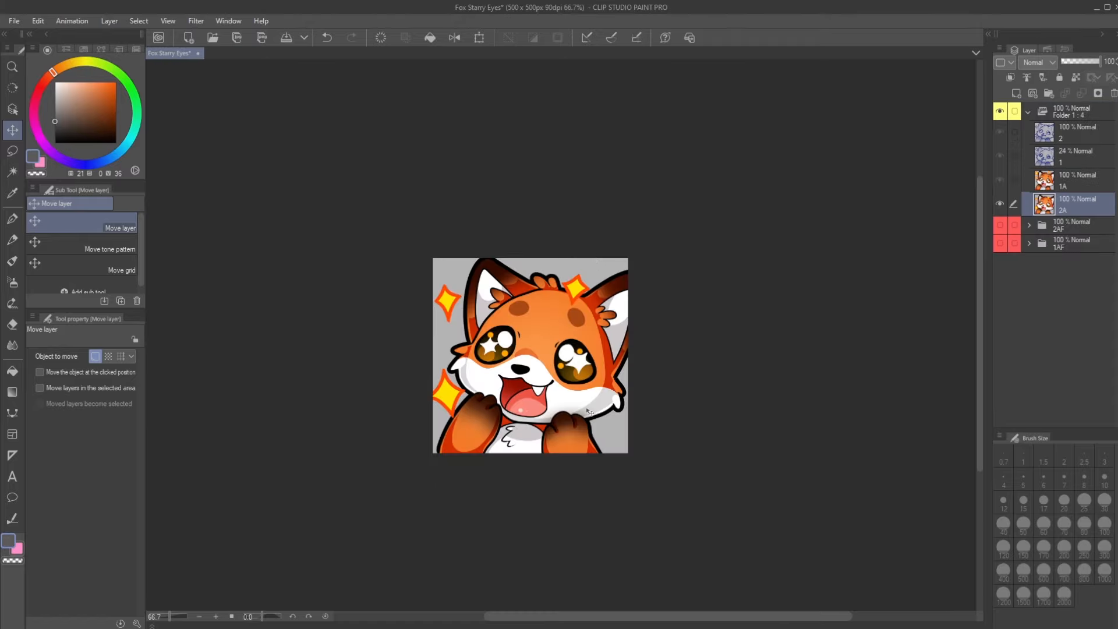
{"action": "scroll", "coordinate": [587, 411], "scroll_direction": "up", "scroll_amount": 1}
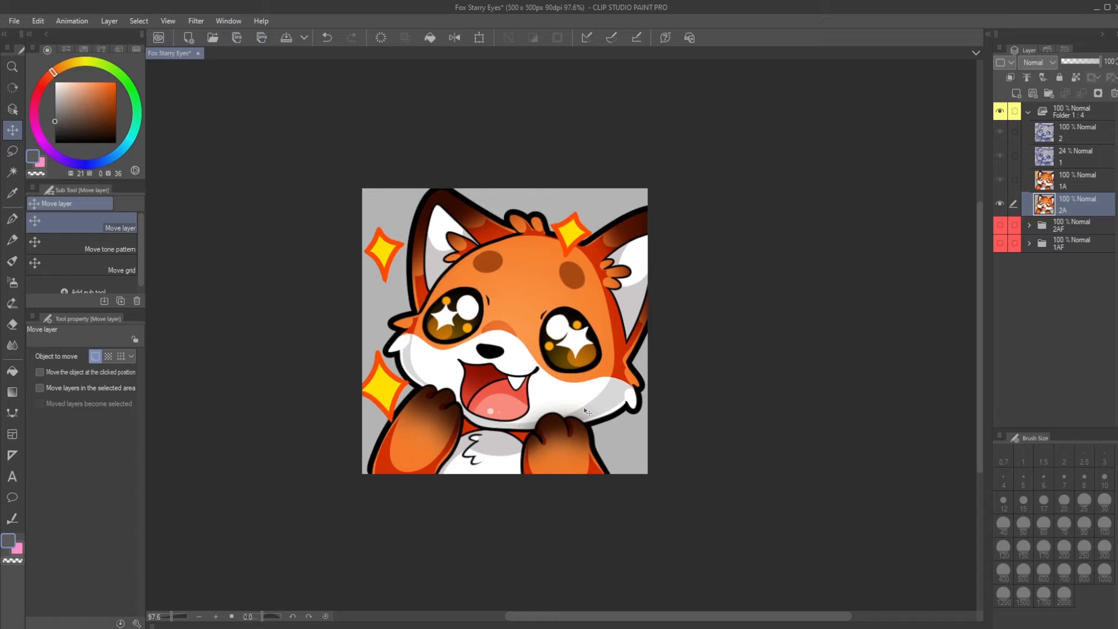